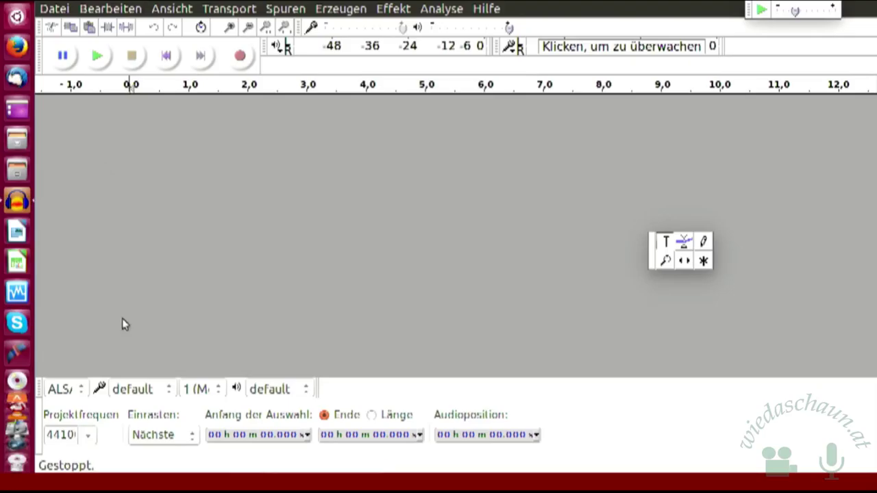
Step: In Files, go to Dokumente > computer, look inside Linuxtage 2017, then return to computer
left_click(18, 140)
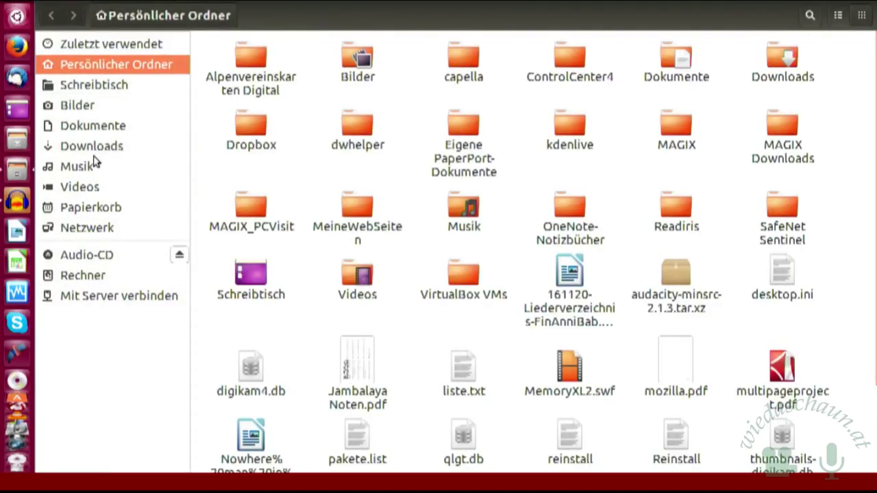
left_click(113, 131)
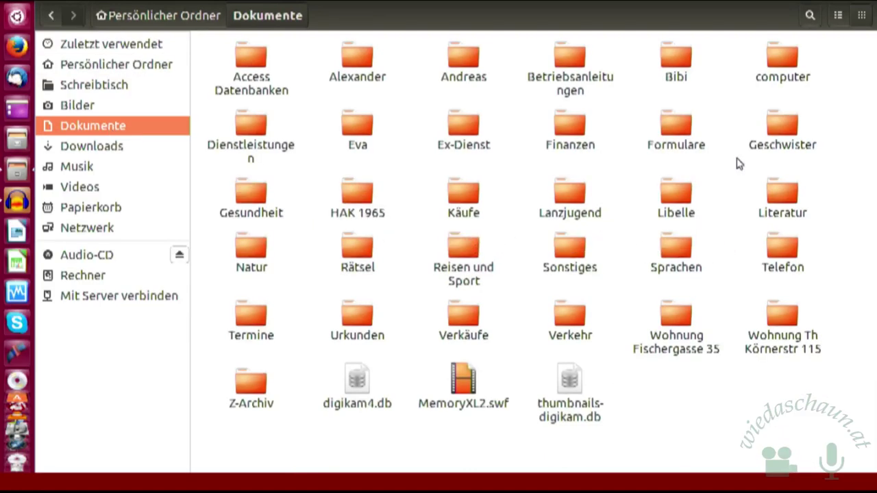
double_click(784, 47)
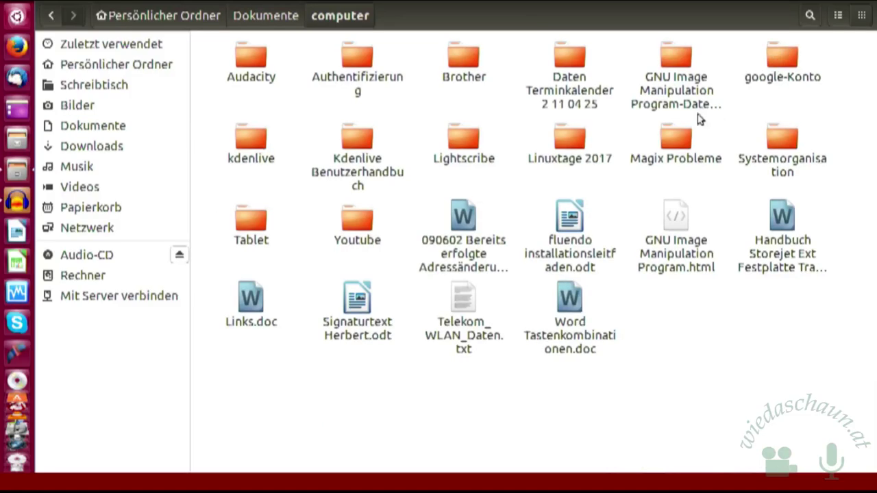
double_click(571, 138)
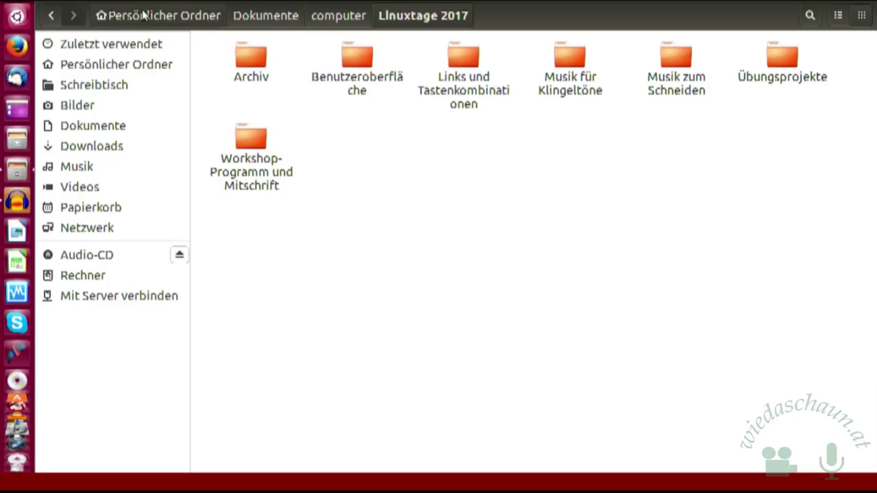
left_click(51, 15)
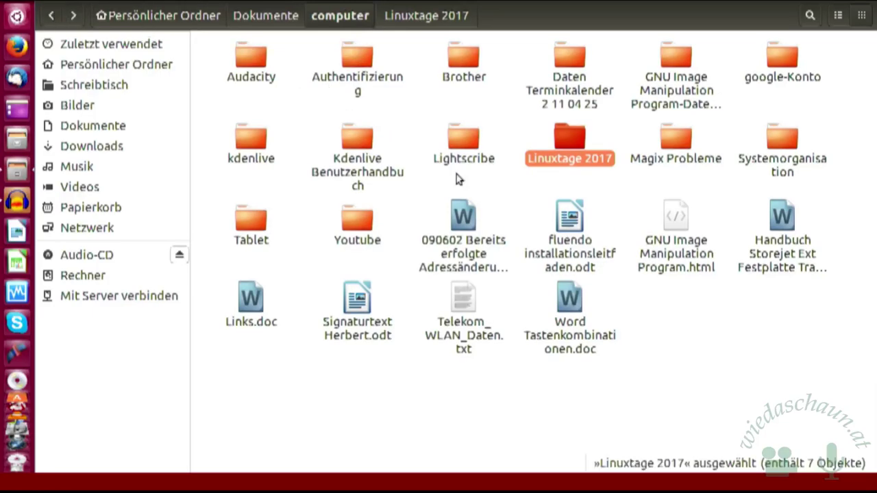
Step: Show the Eigenschaften of the Linuxtage 2017 folder: 24 items, 2.4 GB
right_click(568, 156)
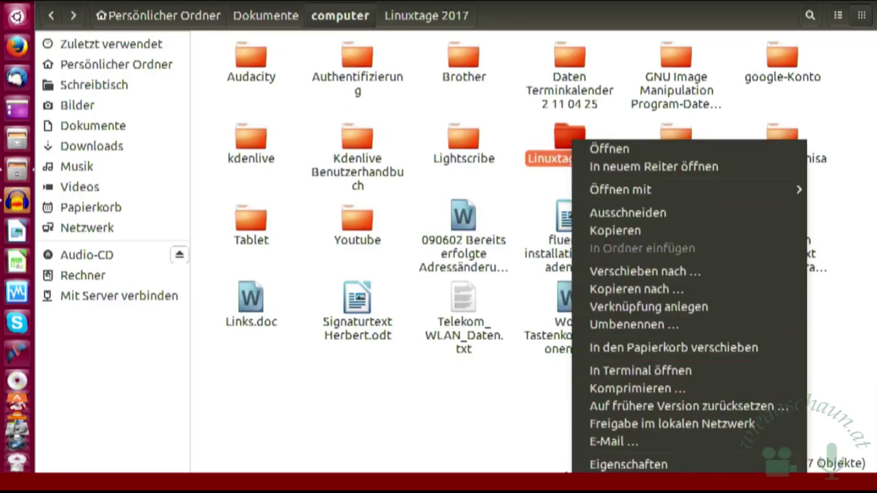
left_click(594, 466)
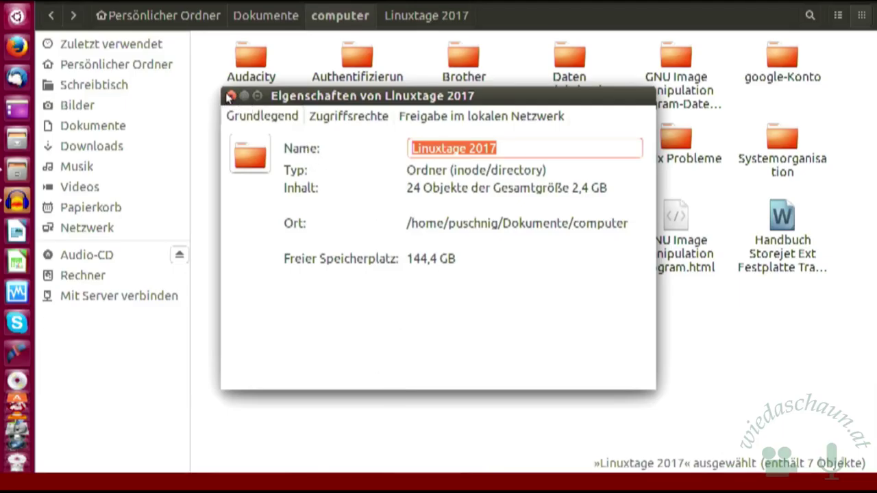
Step: Close the Linuxtage 2017 properties dialog and switch back to Audacity
left_click(231, 96)
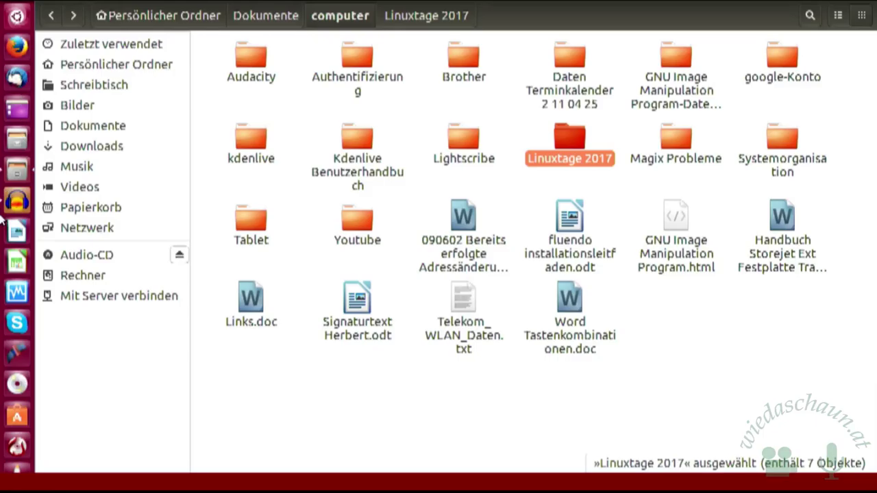
left_click(15, 202)
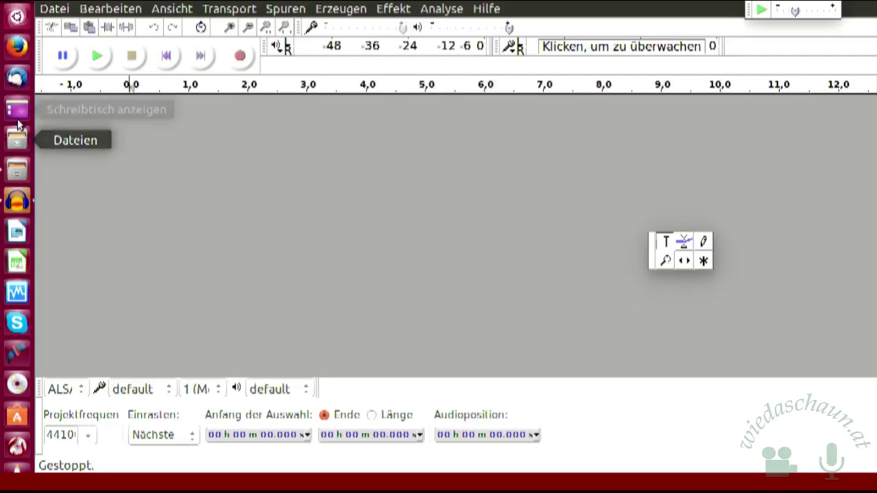
Step: Launch Firefox and search the web for 'Audacity download'
left_click(20, 48)
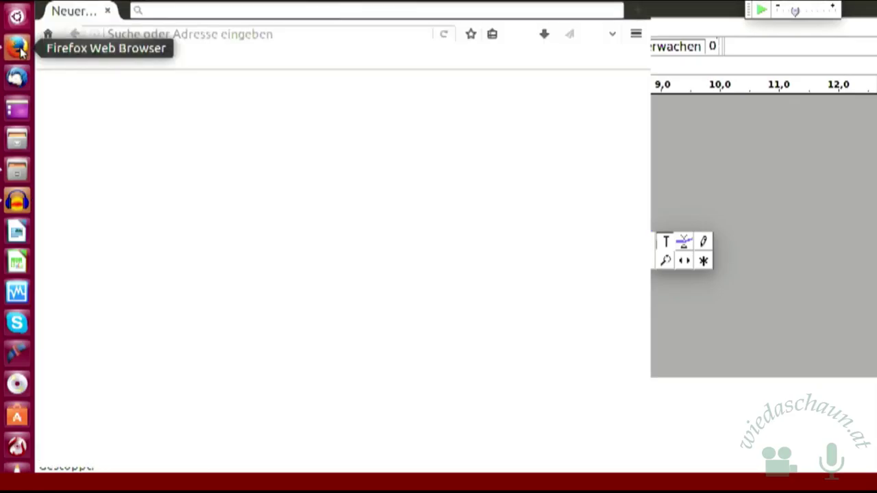
left_click(190, 11)
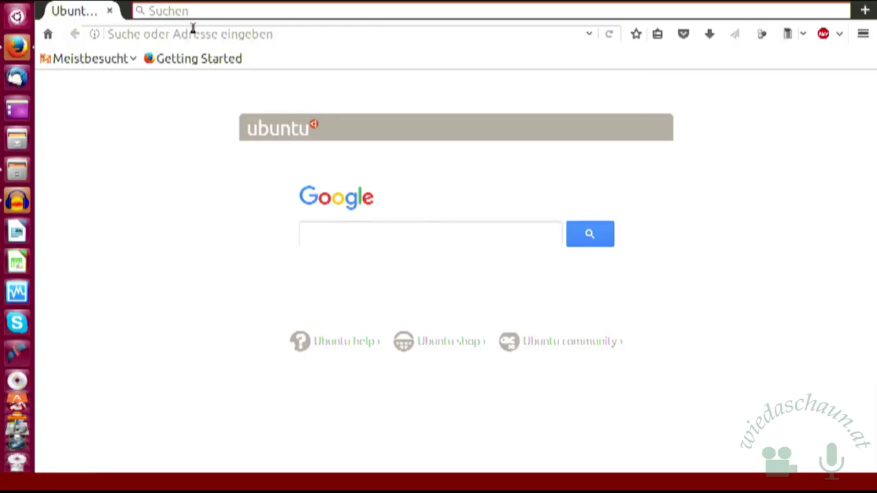
type("Auda")
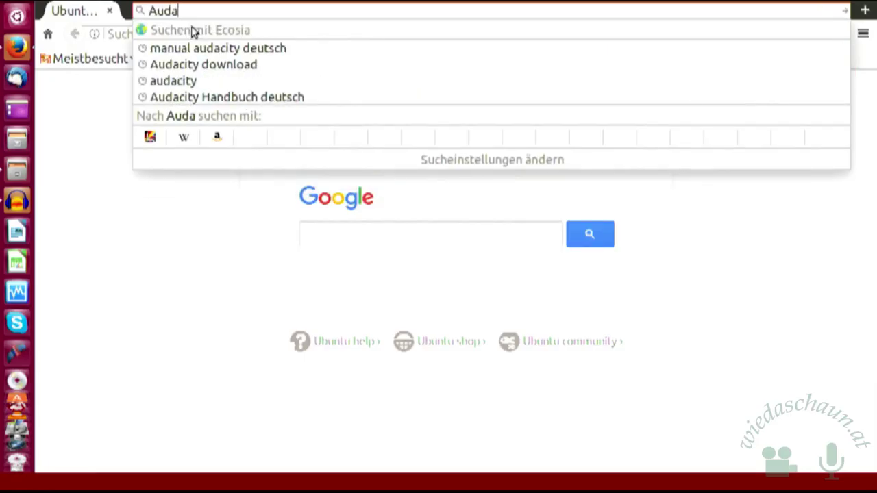
type("cit")
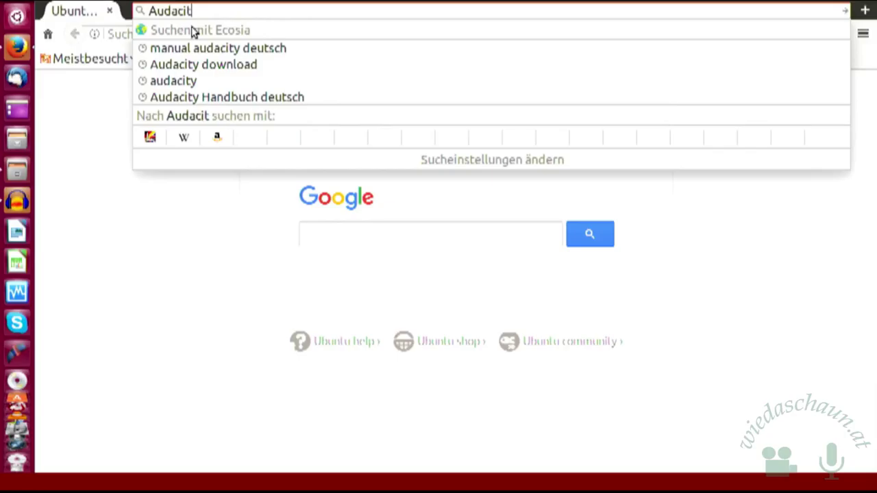
type("y down")
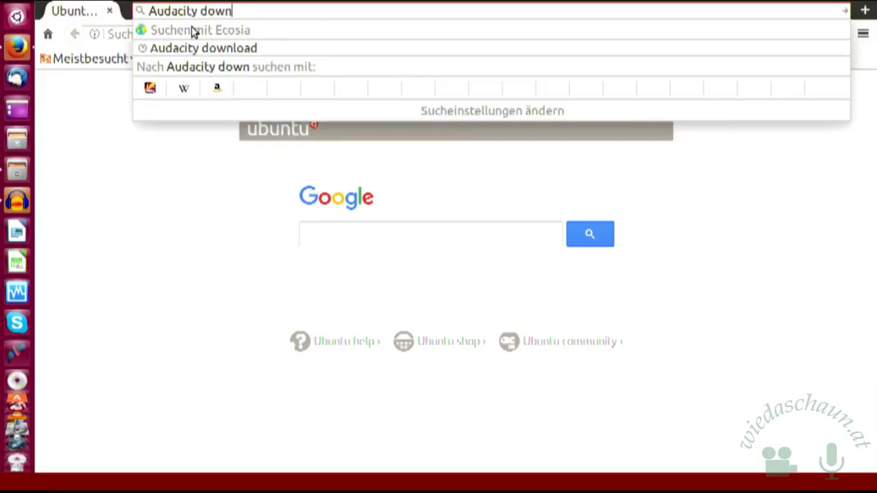
type("load")
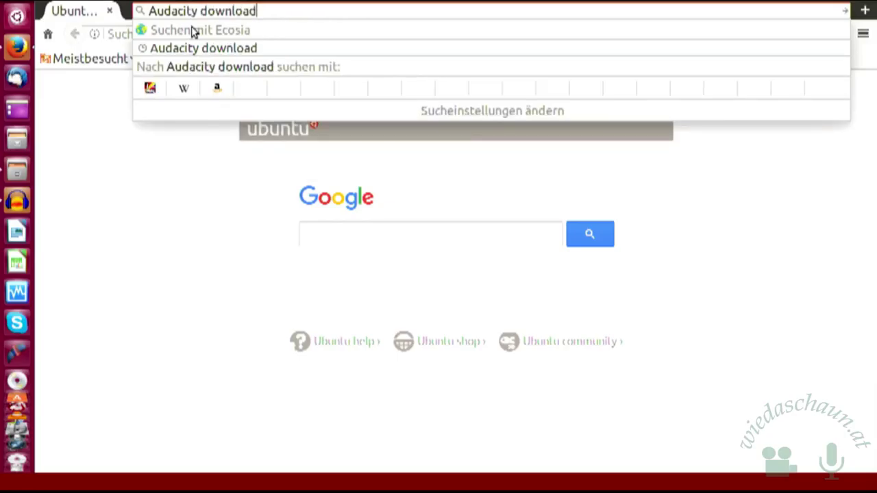
key("Return")
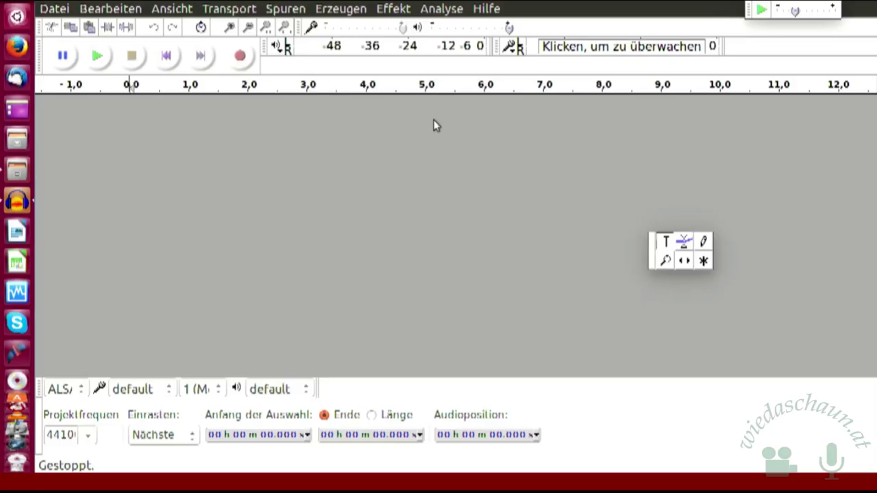
Step: Open Hilfe > Handbuch, bringing up the Hilfe im Internet missing-folder notice
left_click(488, 10)
left_click(490, 10)
left_click(489, 10)
left_click(502, 48)
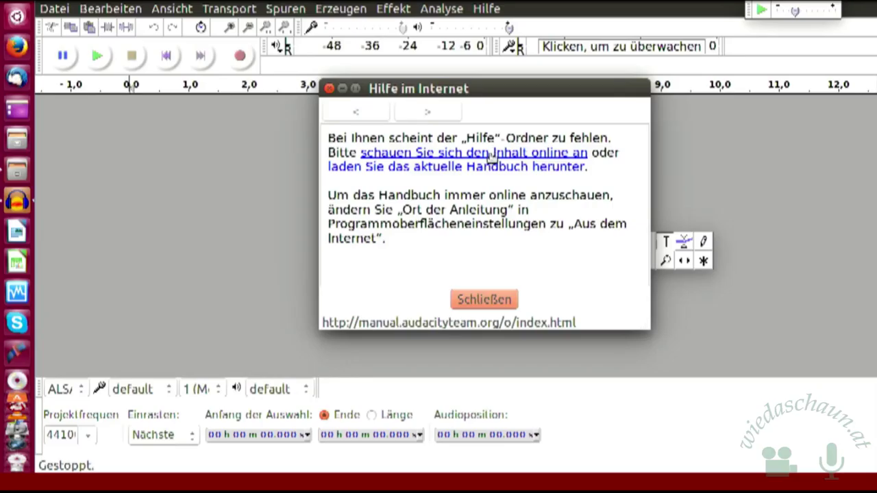
Step: View the manual online and scroll to the annotated main-window diagram with numbered toolbars
left_click(490, 154)
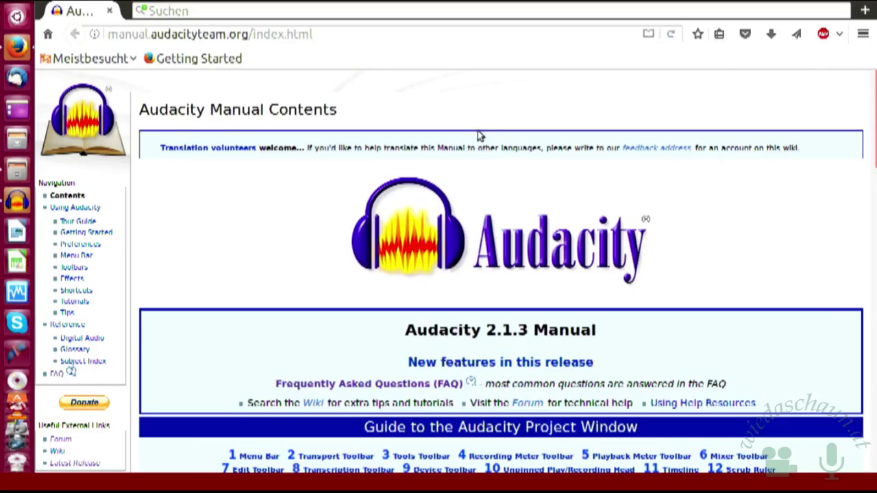
scroll(490, 132, "down", 7)
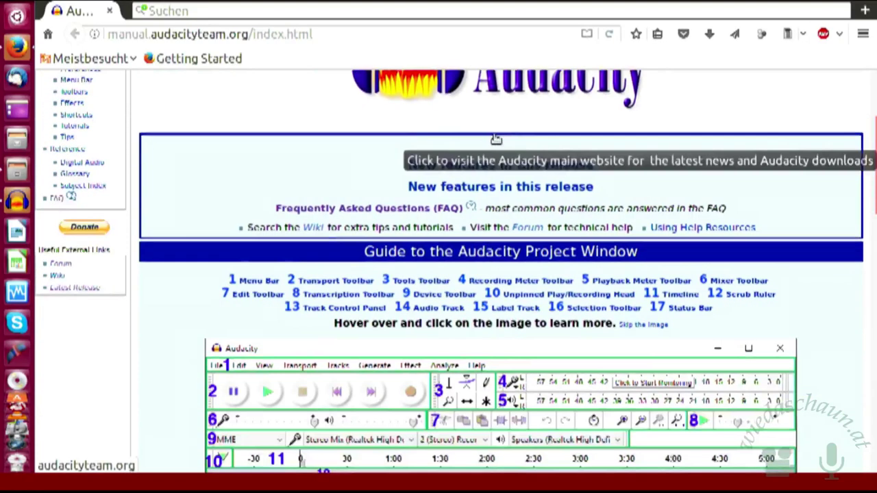
scroll(495, 135, "down", 3)
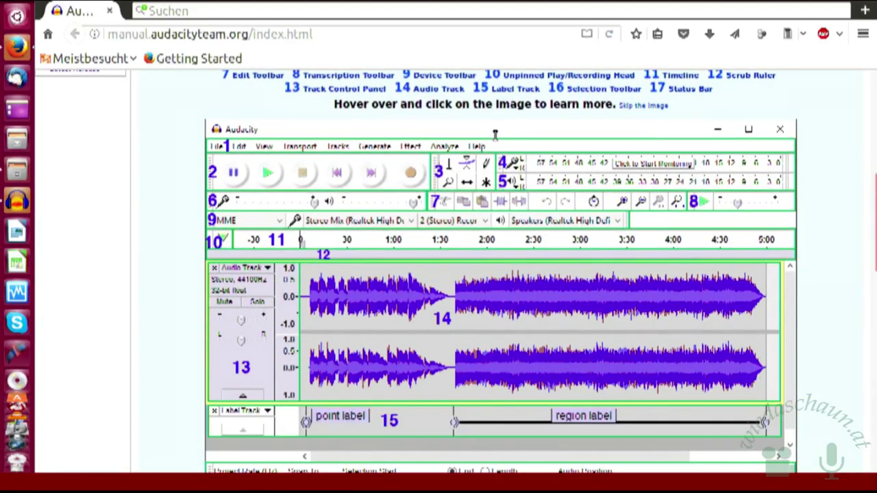
scroll(495, 135, "down", 8)
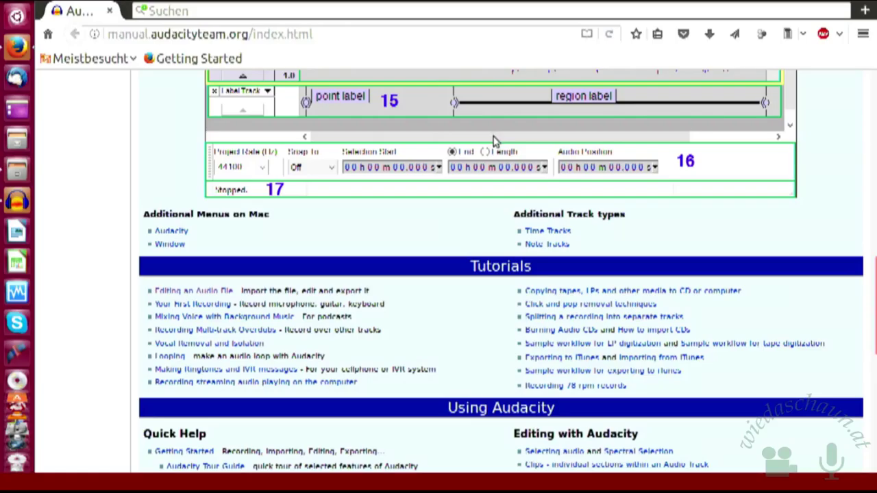
scroll(407, 191, "up", 7)
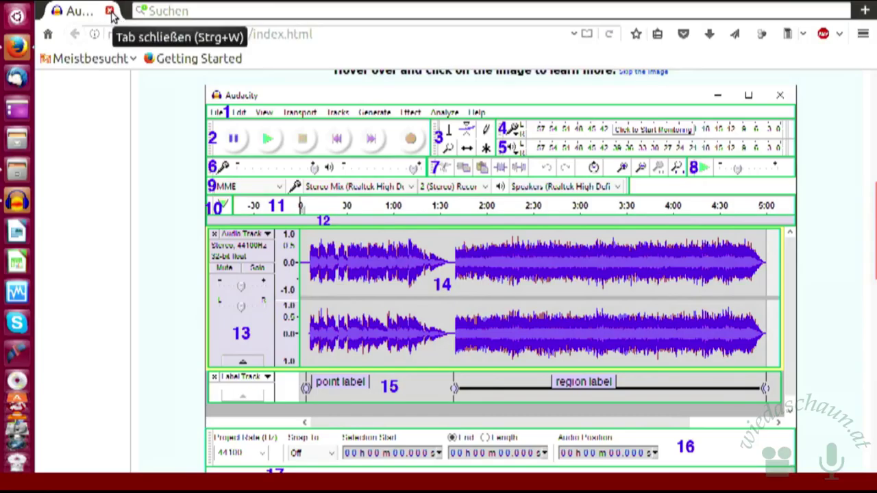
scroll(327, 177, "up", 1)
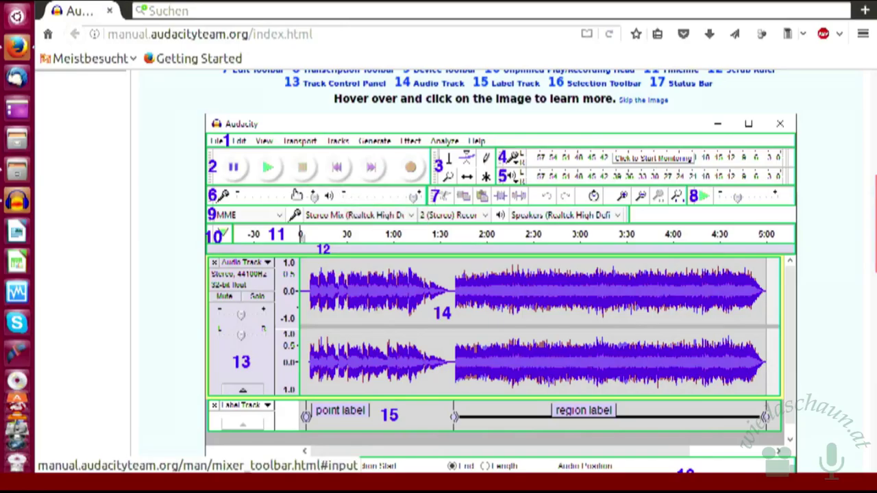
scroll(384, 176, "up", 1)
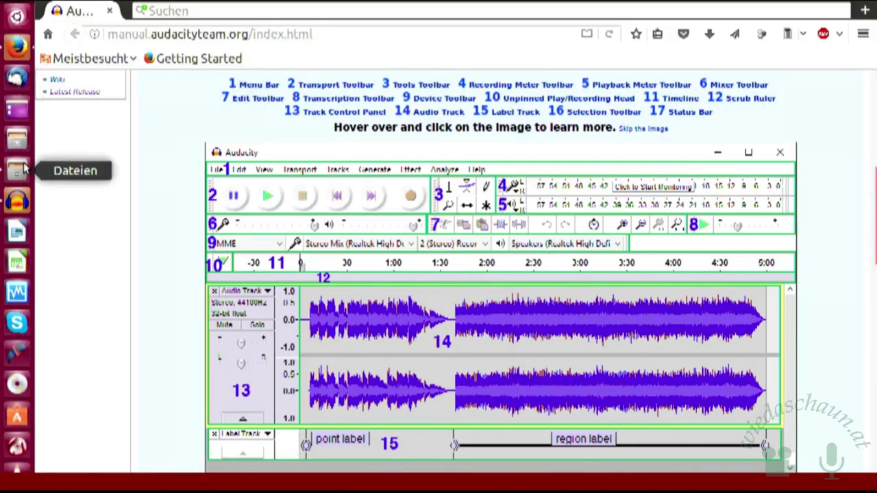
scroll(55, 161, "down", 1)
scroll(57, 161, "up", 1)
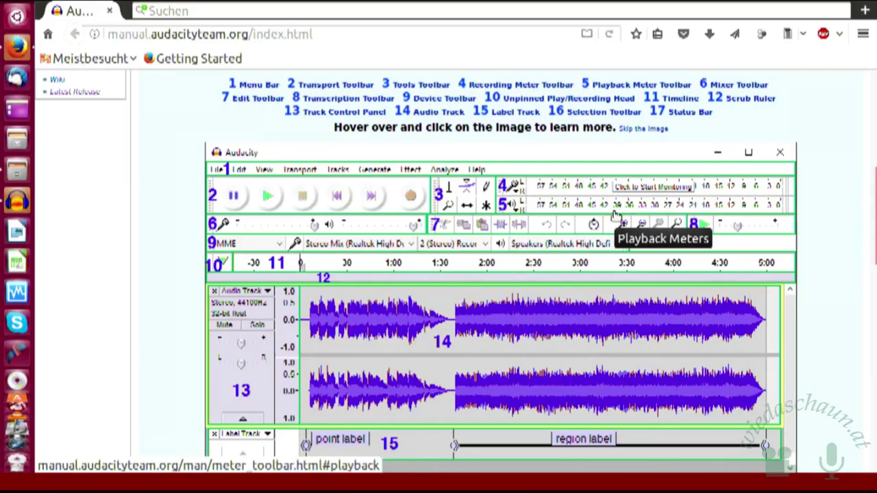
scroll(615, 215, "down", 1)
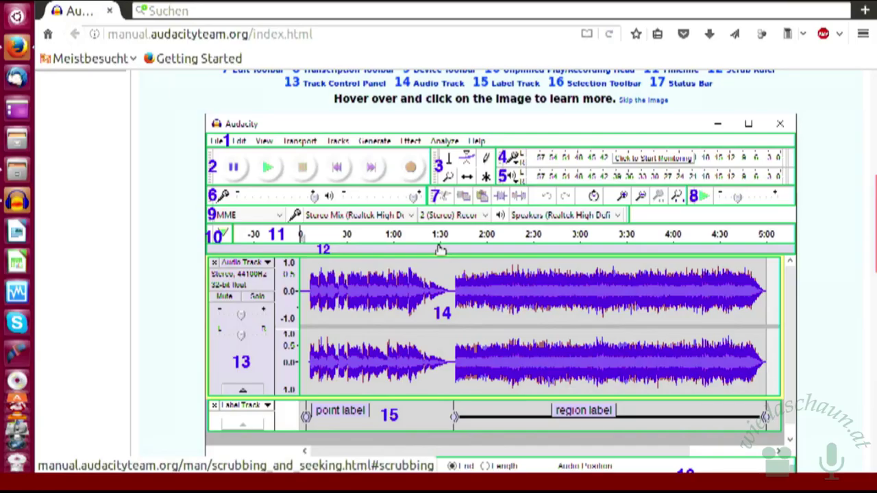
mouse_move(440, 249)
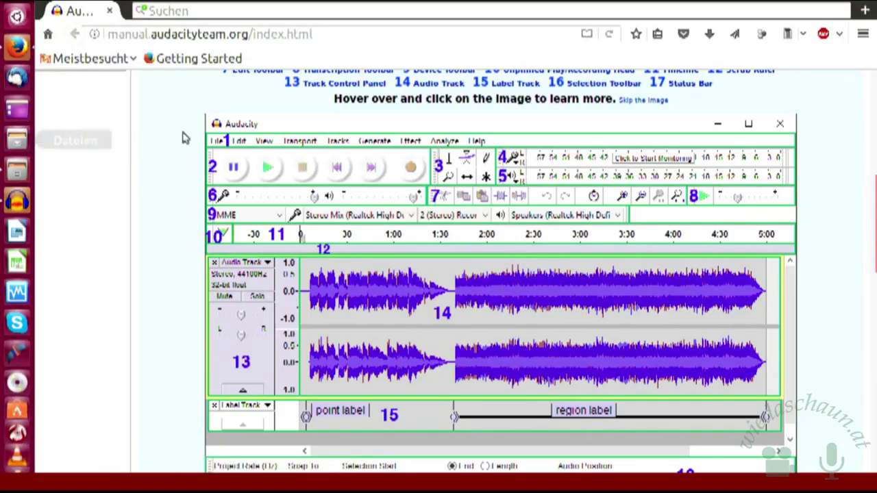
Step: Close the Hilfe im Internet notice and the Firefox manual tab, leaving the empty Audacity project
left_click(10, 209)
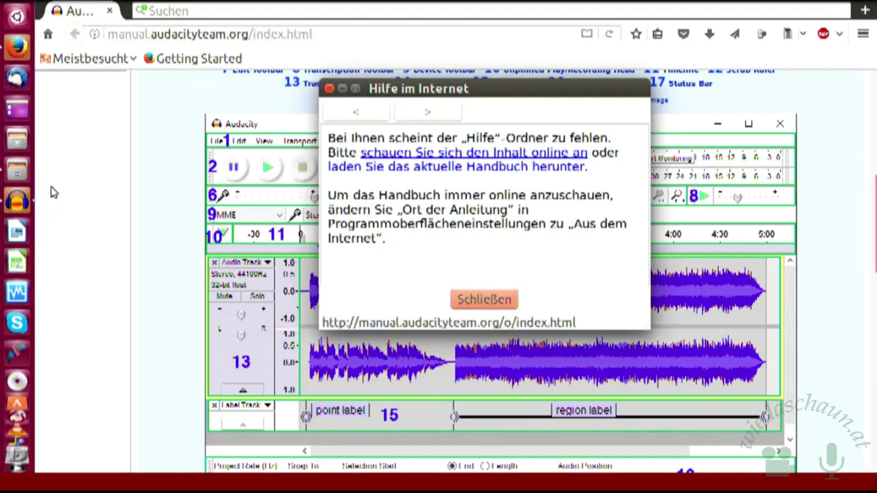
left_click(464, 307)
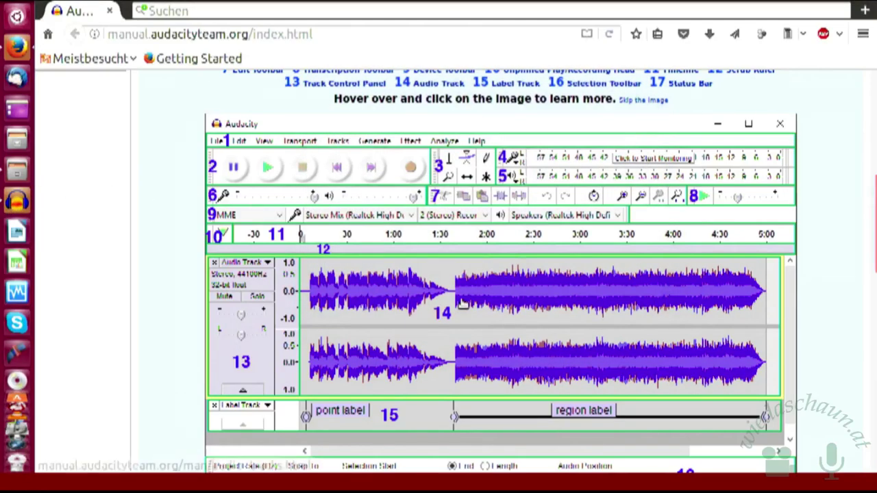
left_click(108, 12)
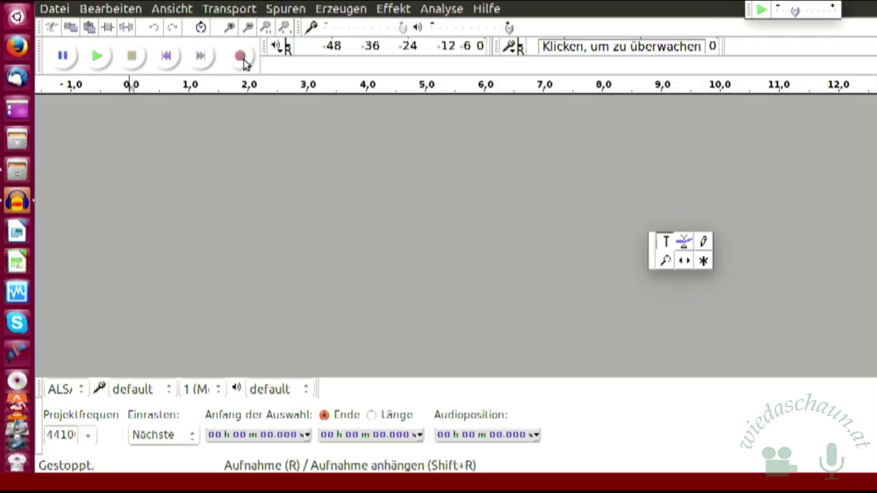
Step: Record about 12 seconds of speech into a new mono Tonspur track
left_click(242, 57)
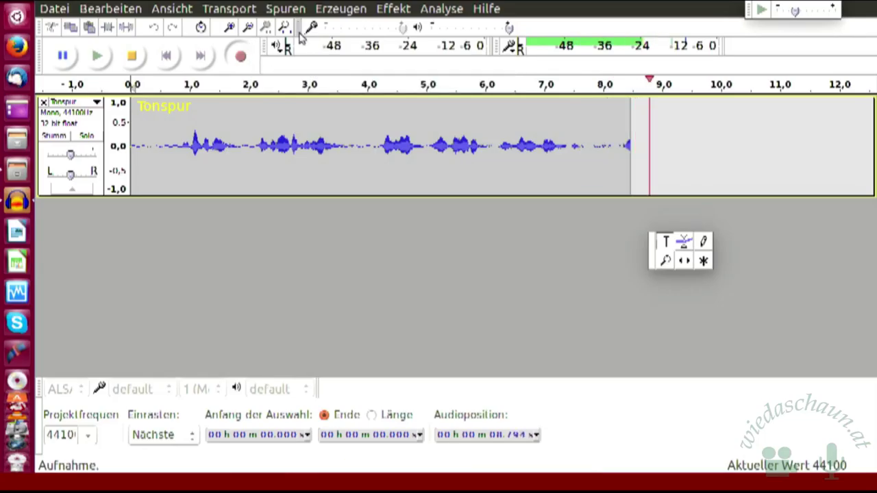
left_click(134, 59)
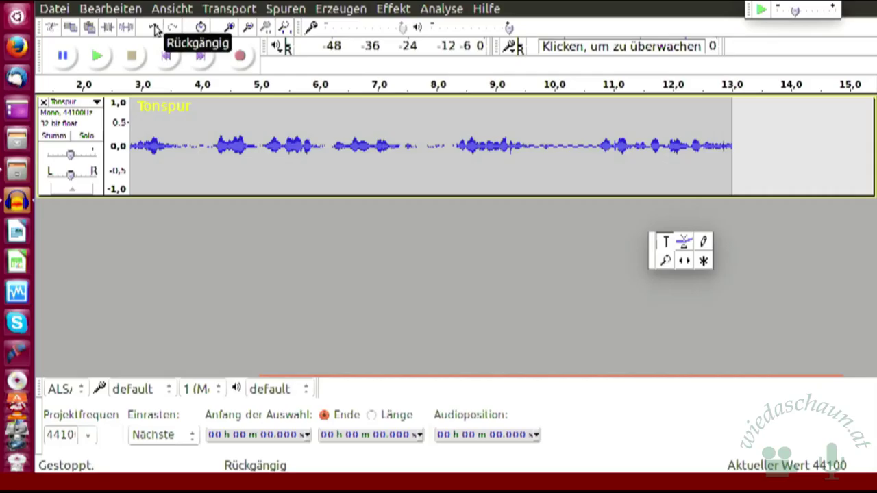
left_click(154, 30)
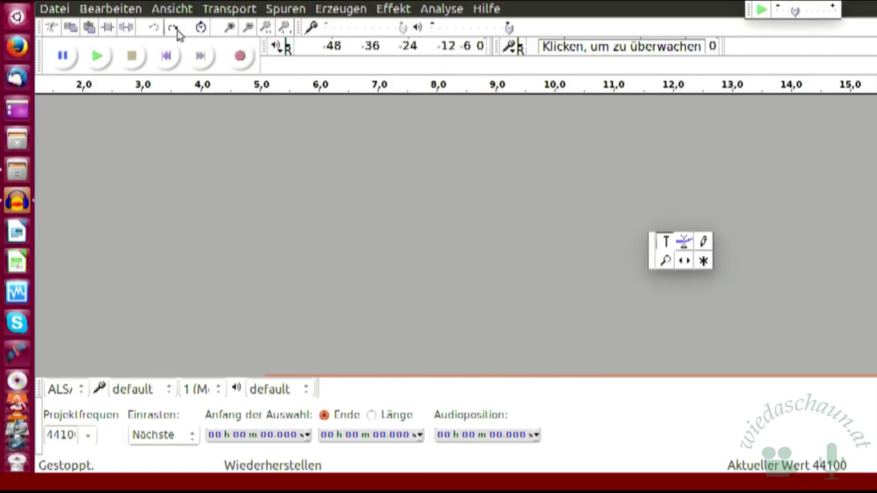
left_click(174, 29)
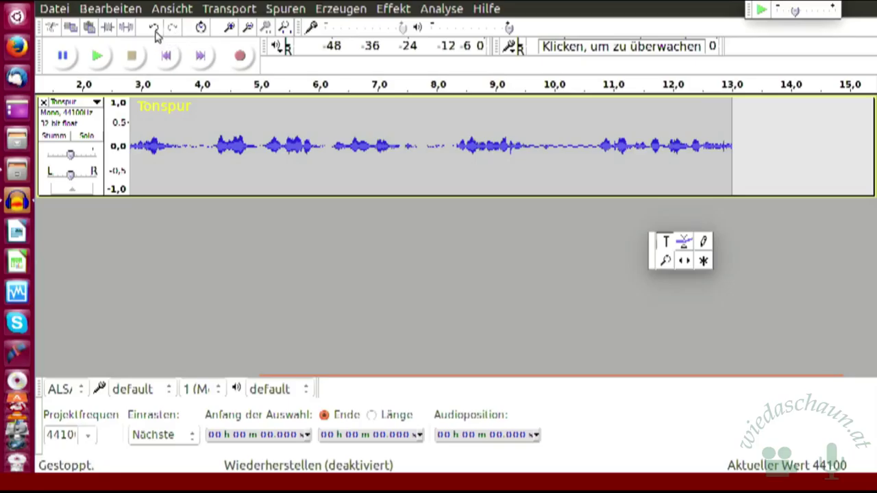
left_click(155, 31)
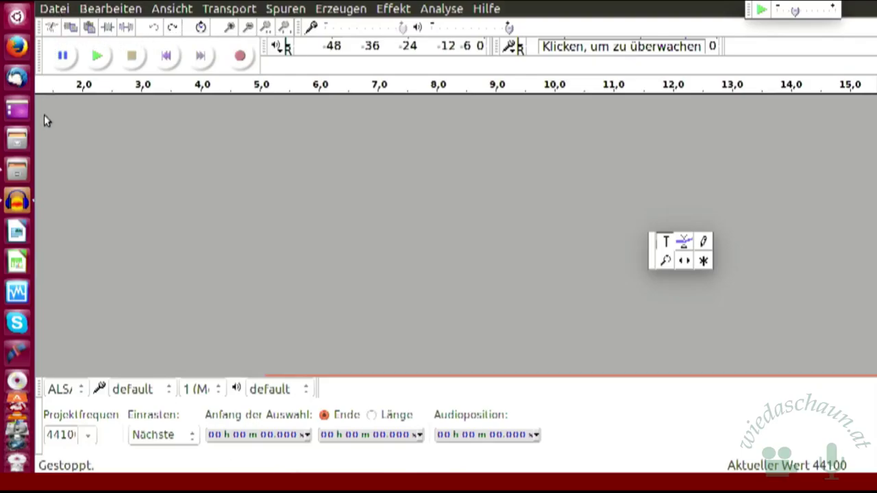
Step: Bring Files forward and open Linuxtage 2017 > Musik zum Schneiden to list its mp3s
left_click(18, 171)
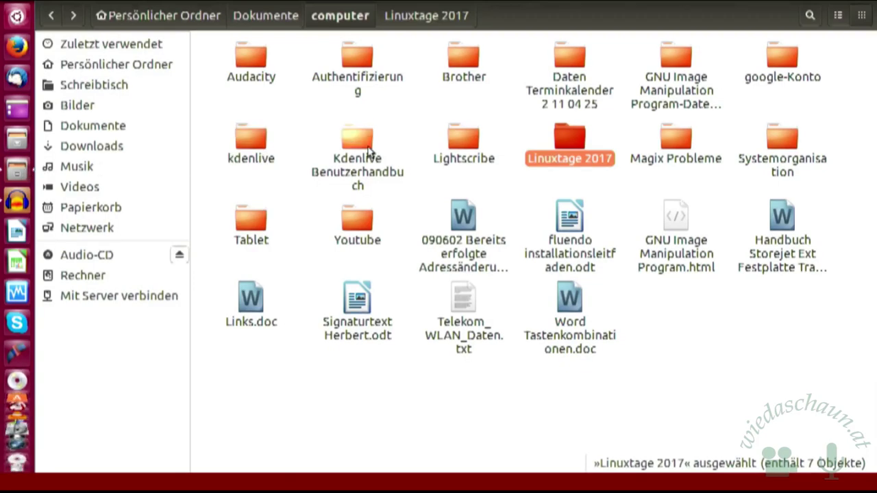
double_click(570, 139)
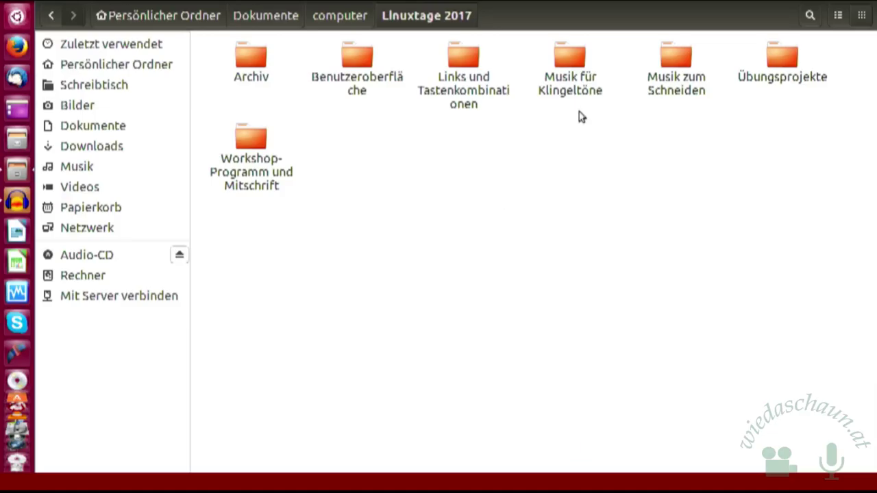
double_click(672, 62)
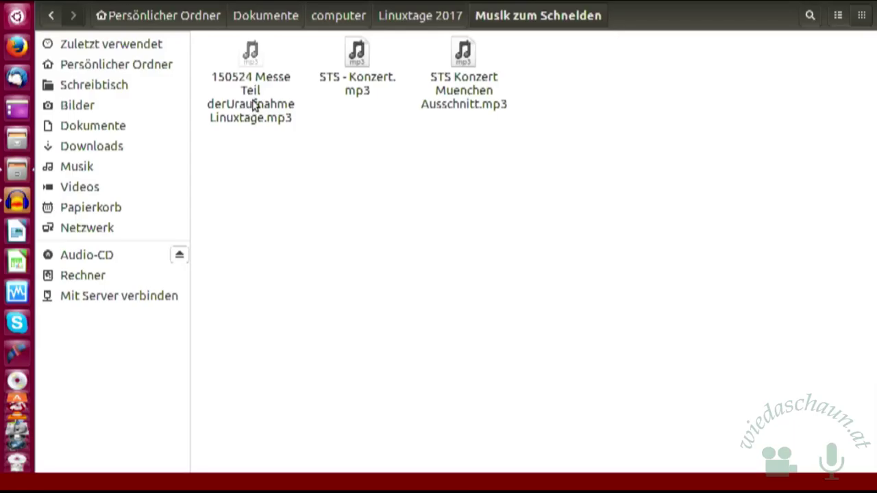
Step: Open '150524 Messe Teil derUraufnahme Linuxtage.mp3' with Audacity from its context menu
right_click(254, 104)
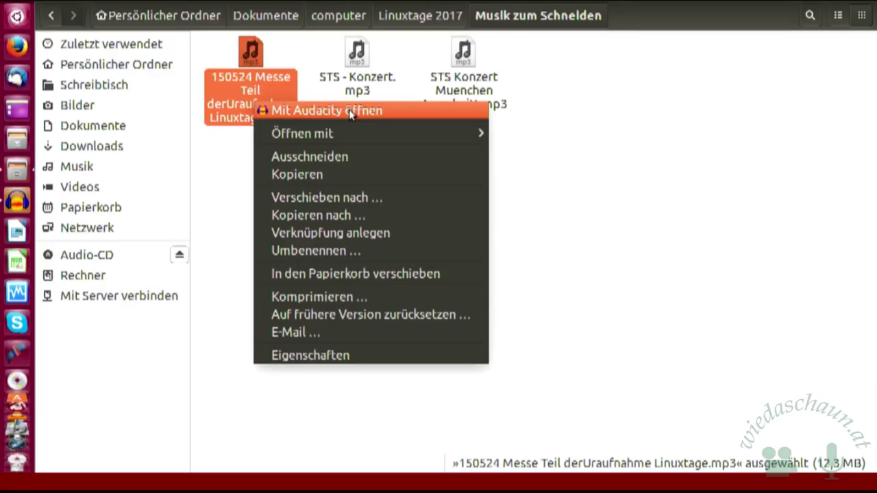
left_click(352, 114)
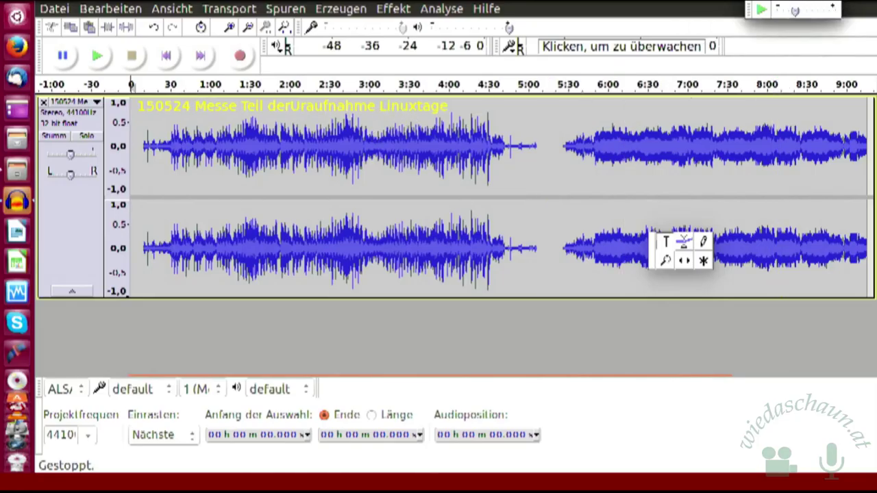
Step: Turn up the system playback volume from the sound indicator menu, then close the menu
left_click(812, 6)
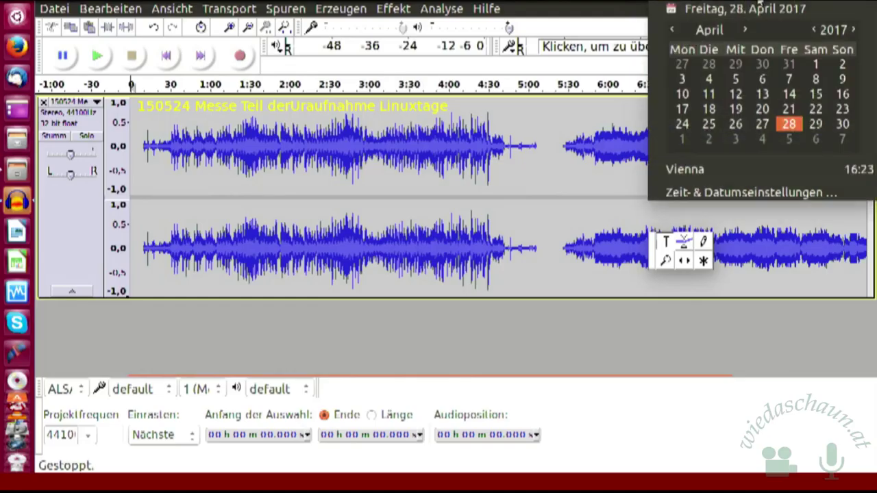
mouse_move(843, 4)
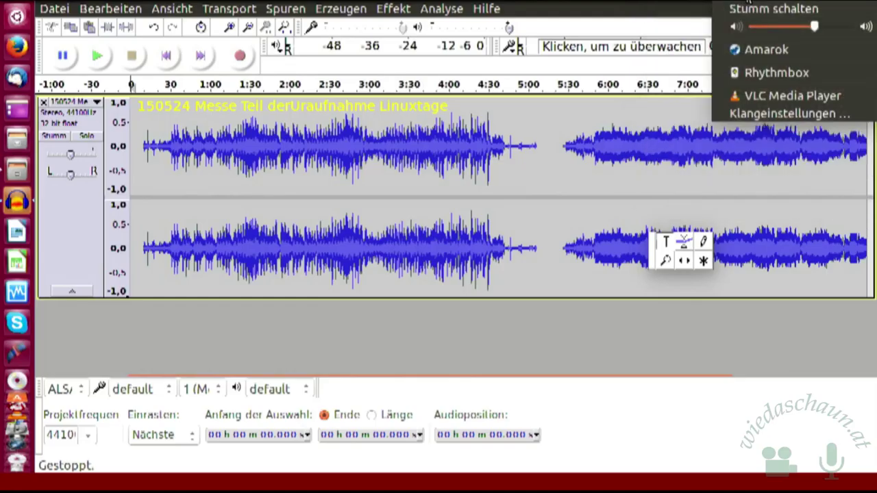
left_click(847, 27)
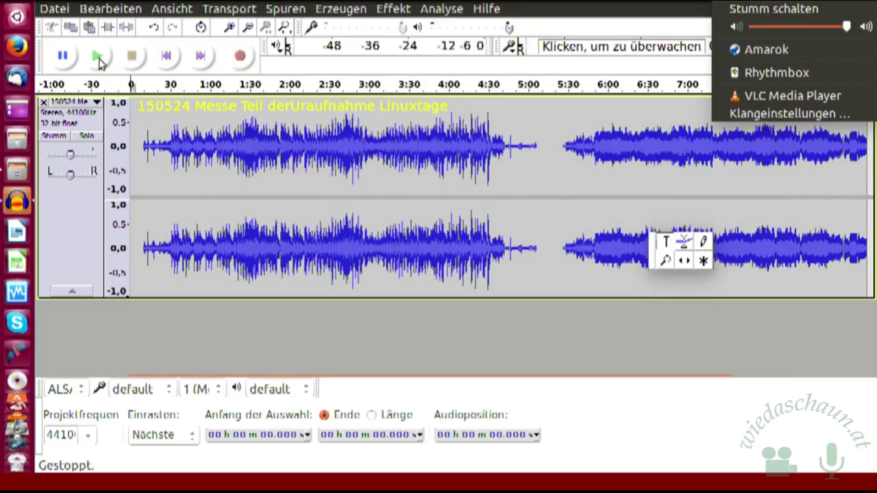
left_click(99, 61)
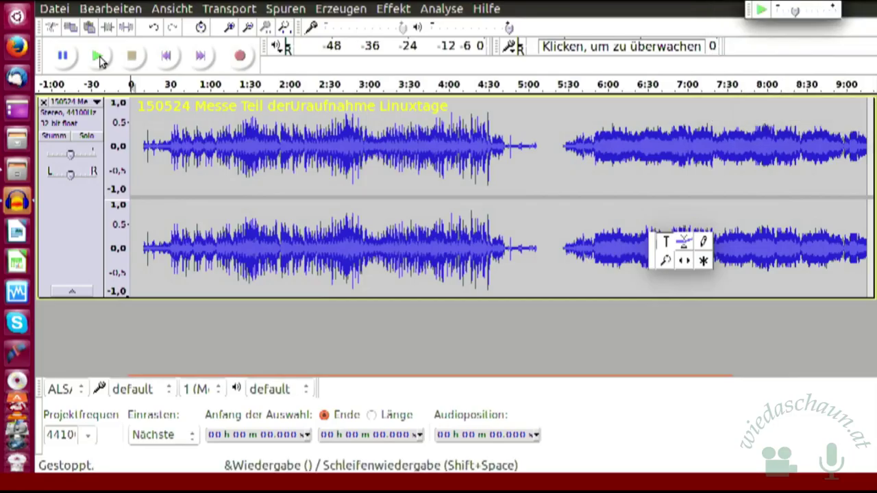
Step: Play the concert recording's opening twice from the start, stopping each time
left_click(100, 61)
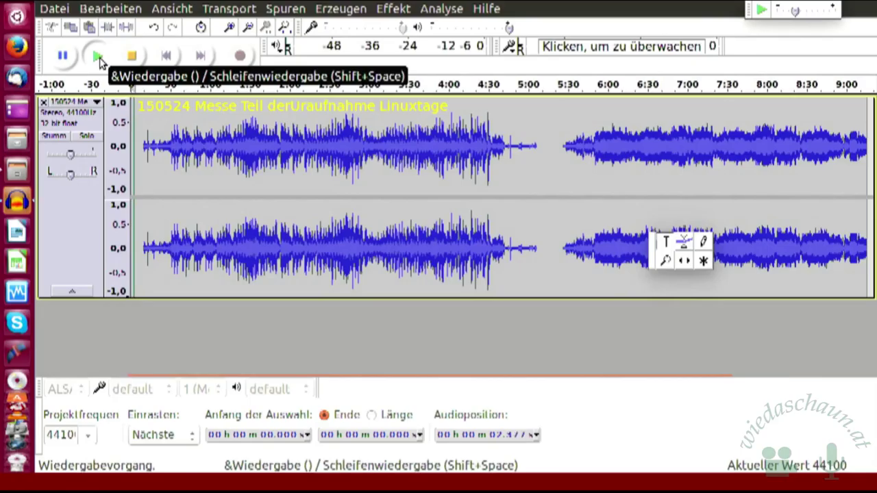
left_click(135, 58)
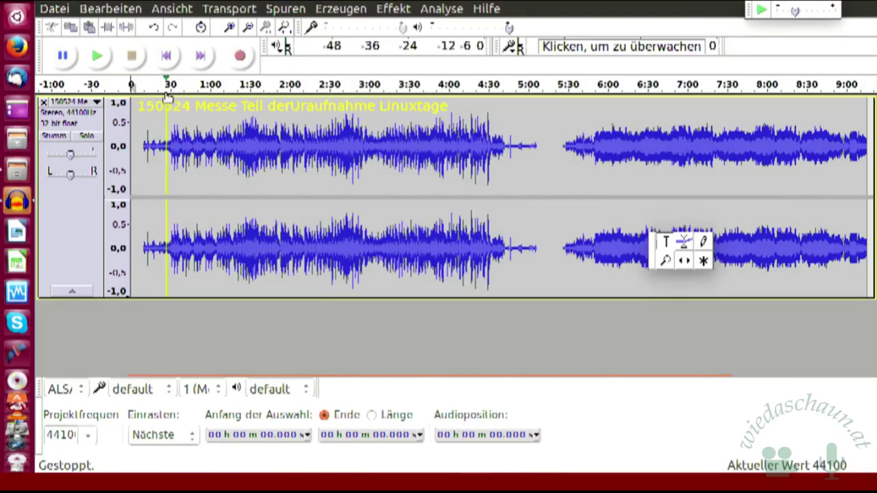
left_click(101, 56)
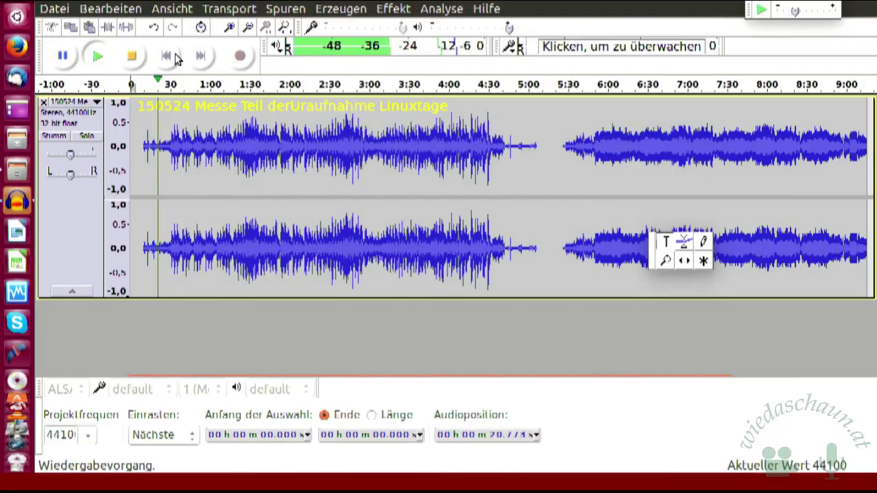
left_click(133, 59)
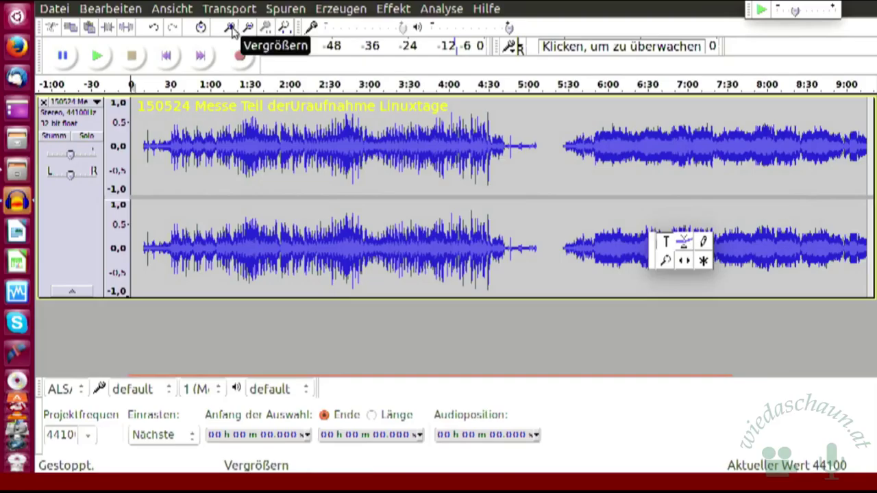
Step: Zoom in twice and audition the track from 21.456 s to about 24.7 s
left_click(231, 29)
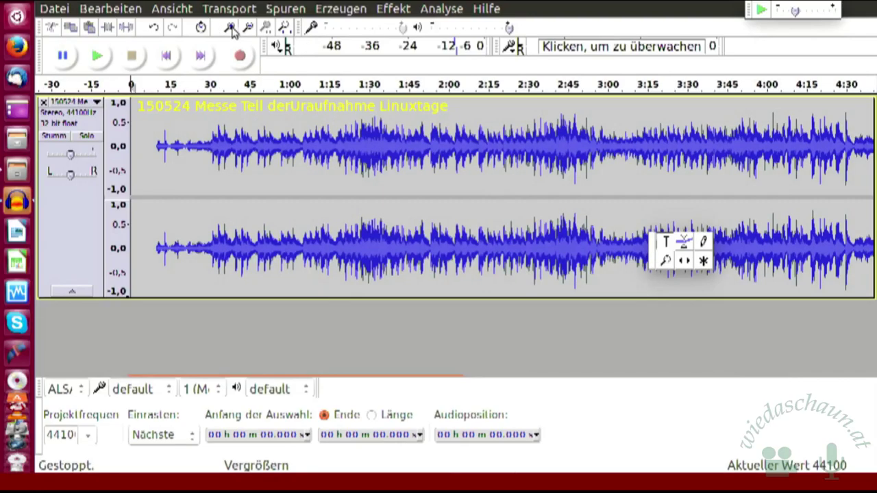
left_click(231, 29)
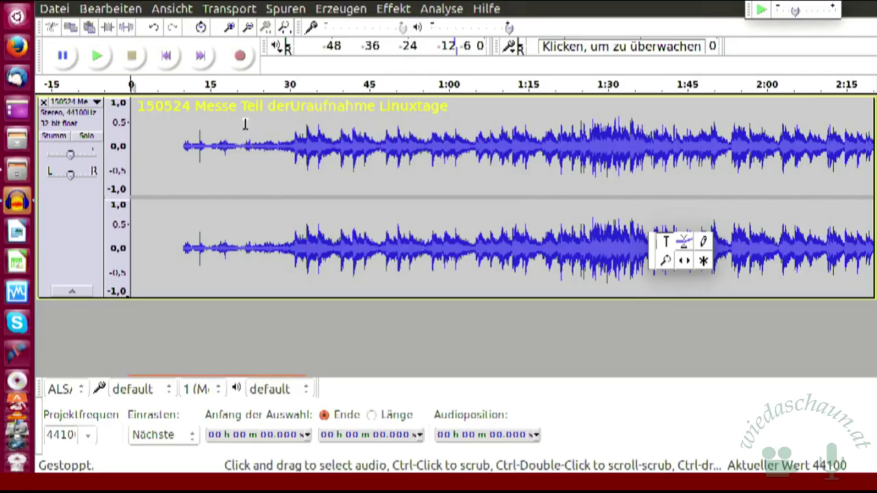
left_click(244, 122)
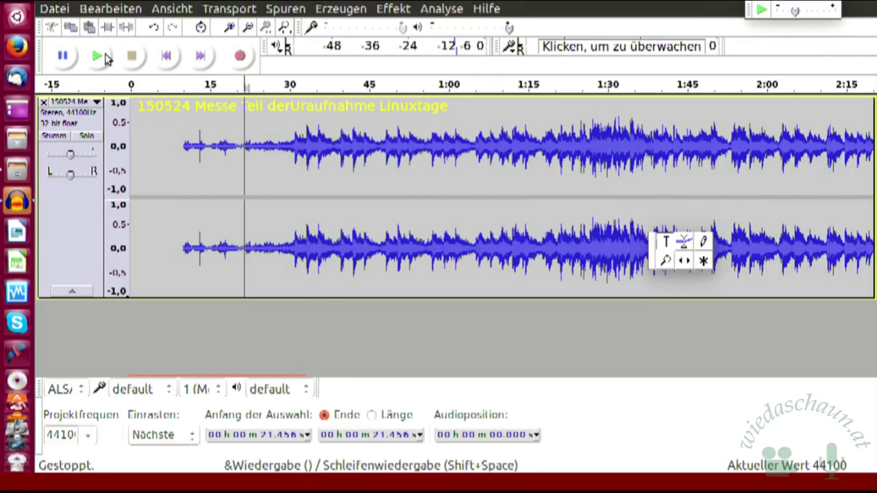
left_click(105, 57)
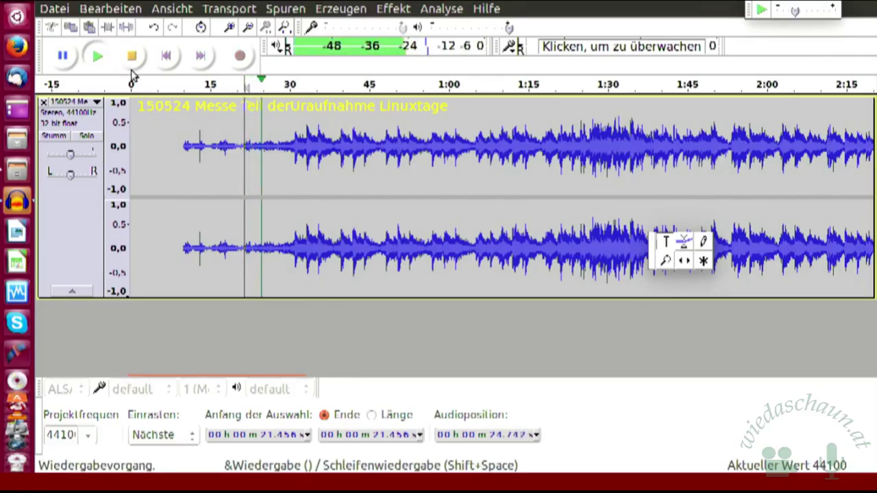
left_click(132, 57)
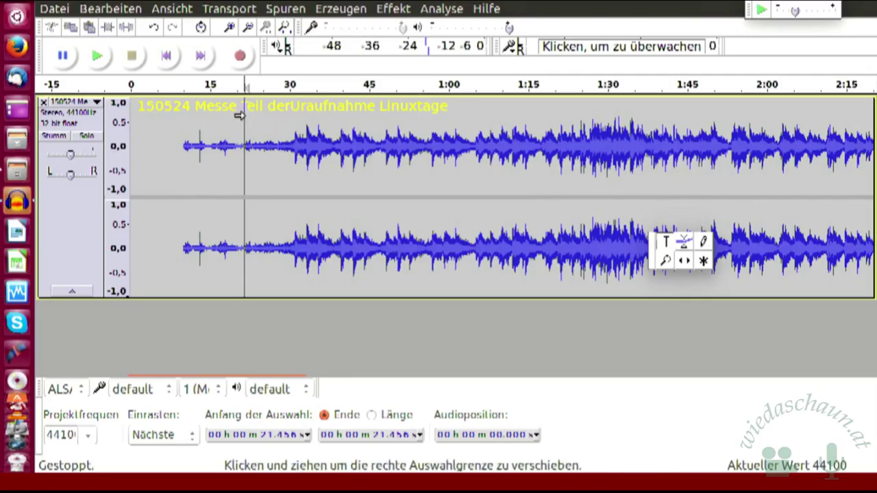
Step: Select the audio from 21.973 s to 2:09.896, then zoom out twice to the full recording
left_click_drag(246, 118, 814, 158)
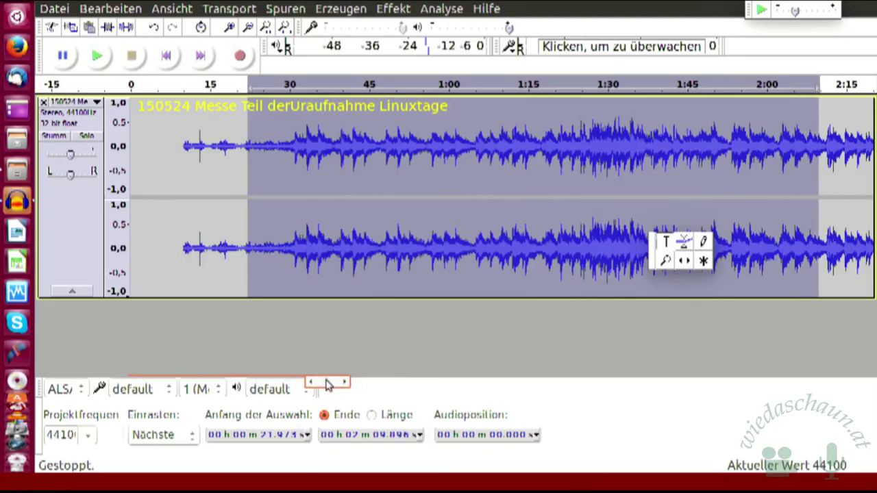
left_click_drag(326, 385, 357, 385)
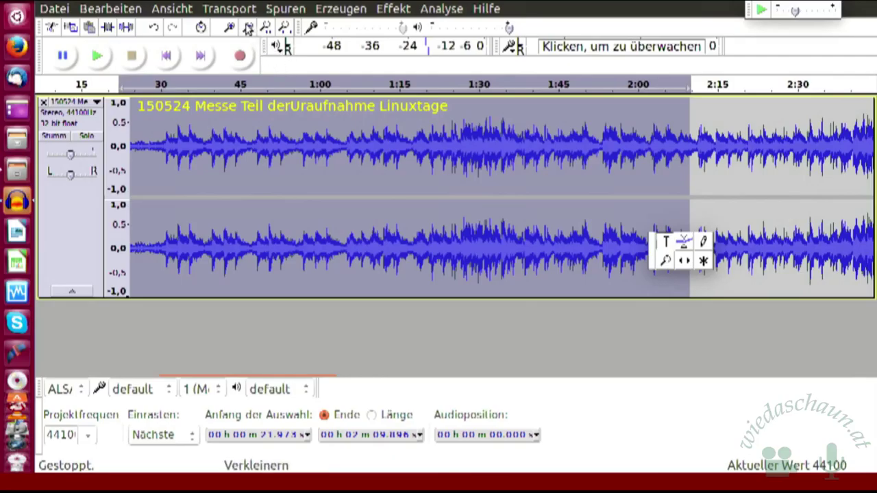
left_click(249, 28)
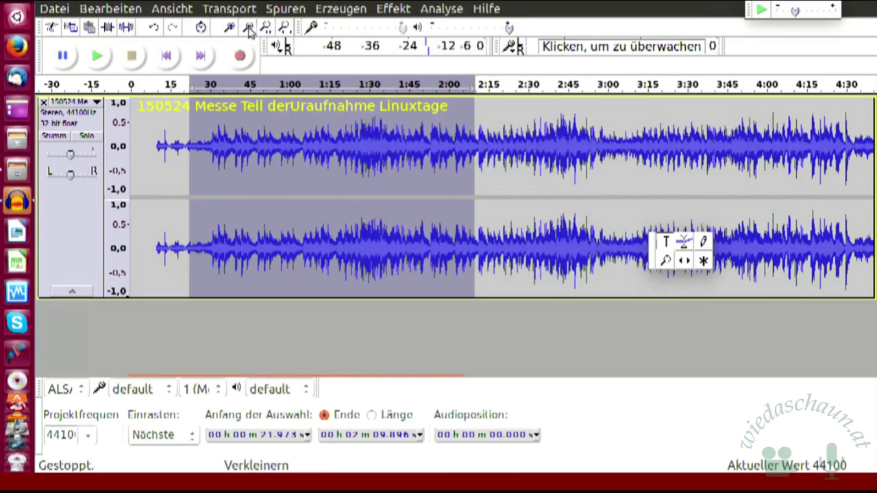
left_click(249, 29)
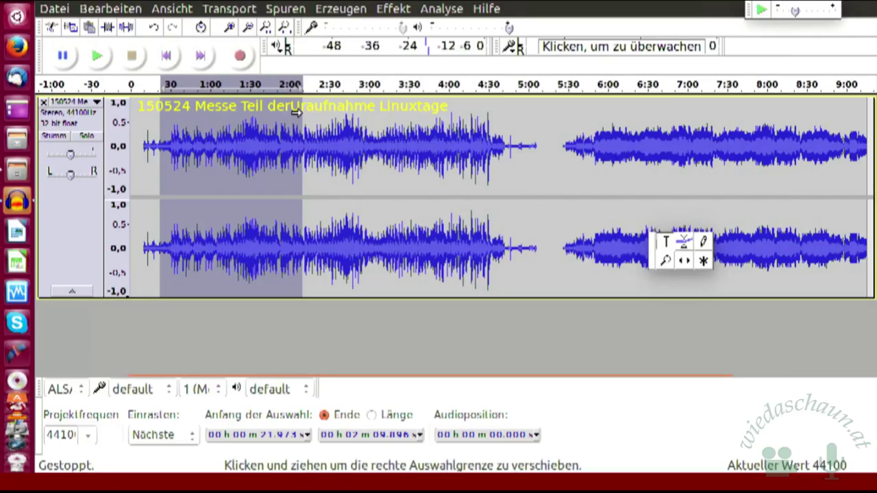
Step: Extend the selection's end to 4:42.282 and open the Spuren menu for adding a label
left_click_drag(297, 111, 499, 128)
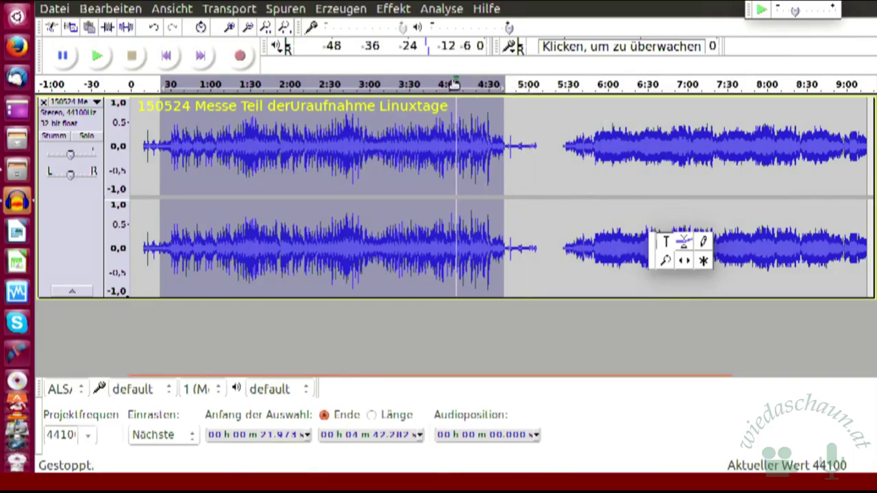
left_click(286, 10)
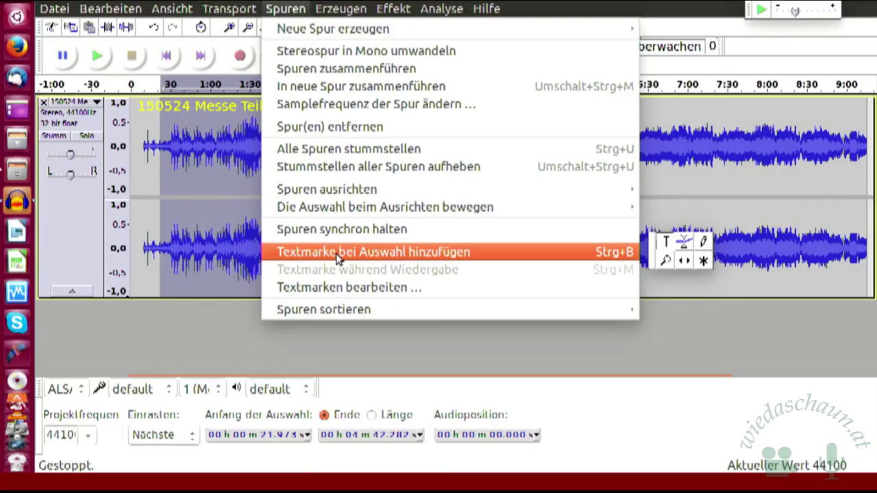
Step: Choose Textmarke bei Auswahl hinzufügen to create a label over the 21.973 s–4:42.282 selection
left_click(337, 258)
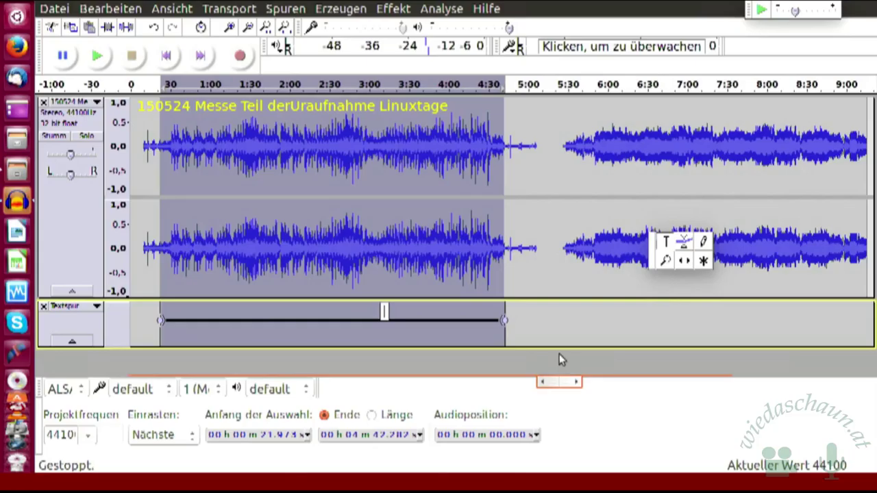
Step: Type the label name 'Weibliche Singstimme', correcting typos, commit it, then click the label again
type("Weibliche Singstimm")
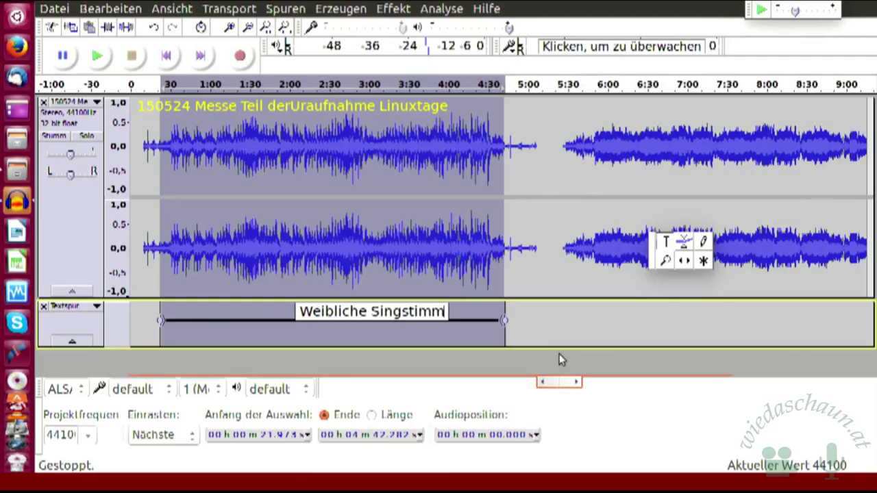
type("e")
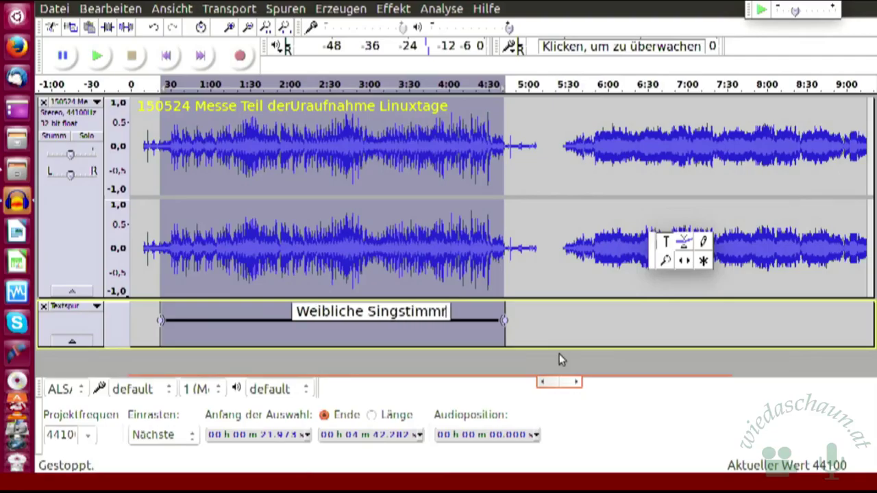
type("3")
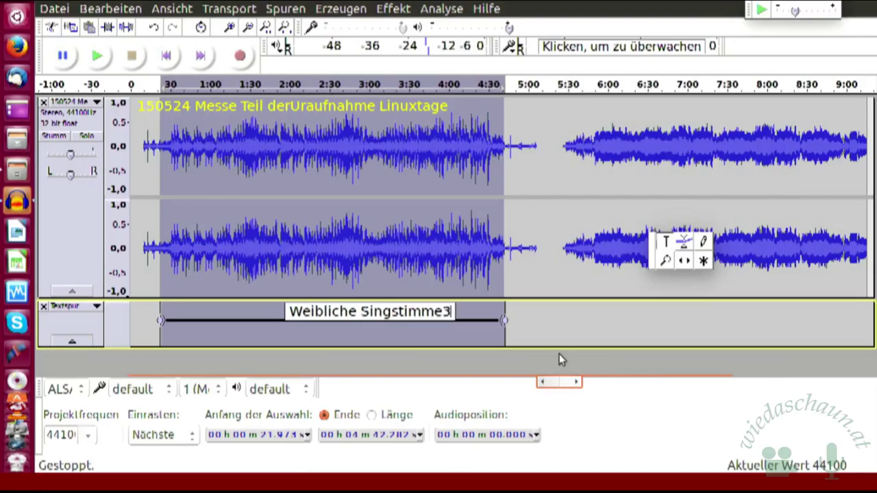
key("BackSpace")
type("e")
key("BackSpace")
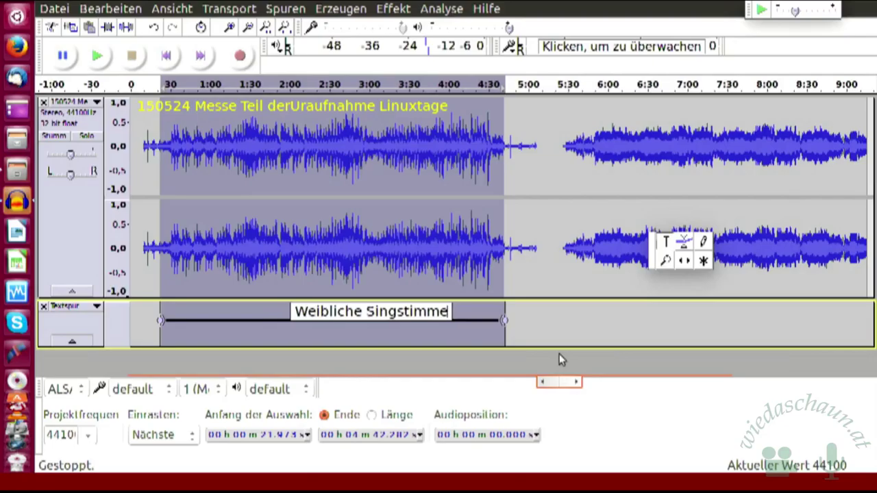
key("Return")
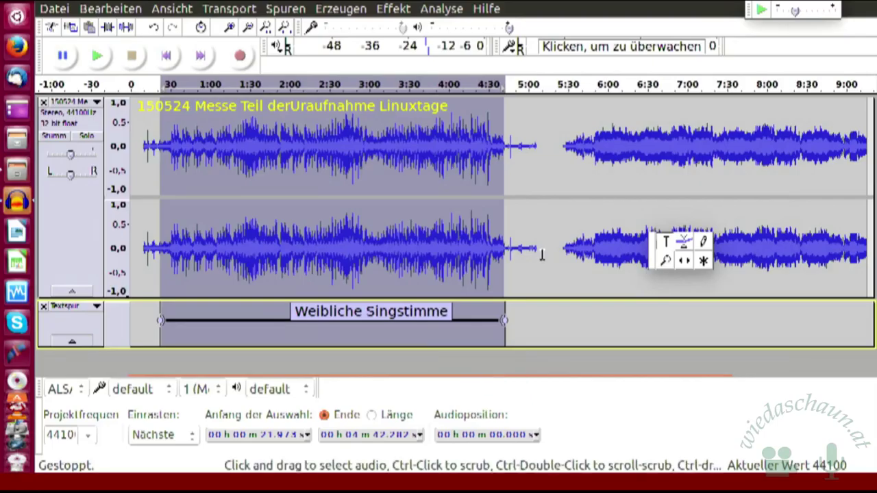
left_click(403, 310)
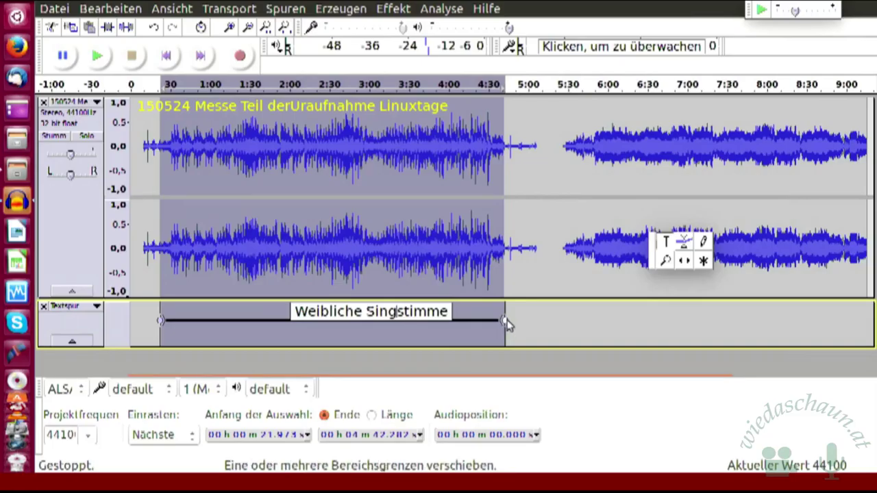
Step: Drag the Weibliche Singstimme label's right edge left so it ends at 4:36.595
mouse_move(505, 323)
left_mouse_down()
mouse_move(568, 327)
mouse_move(497, 325)
mouse_move(507, 324)
left_mouse_up()
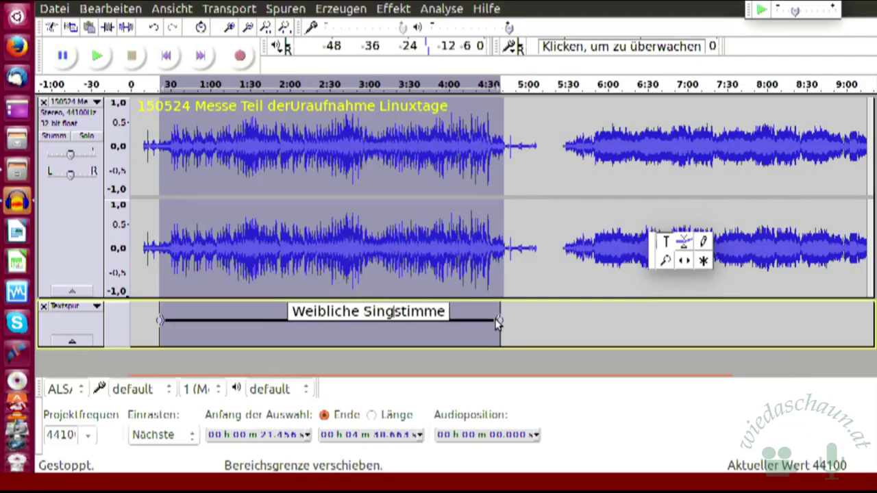
mouse_move(501, 322)
left_mouse_down()
mouse_move(422, 315)
mouse_move(496, 324)
left_mouse_up()
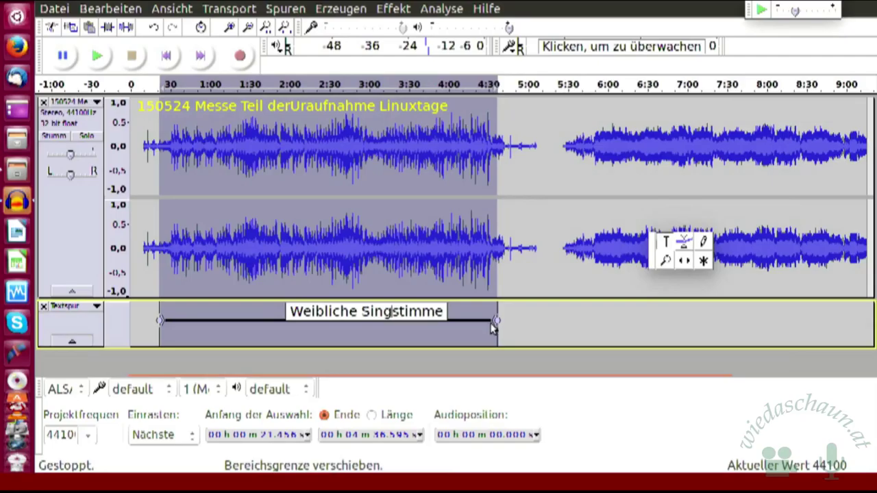
Step: Play the track from 4:24.187 and pause at 4:42.364 where the singing ends
left_click(481, 116)
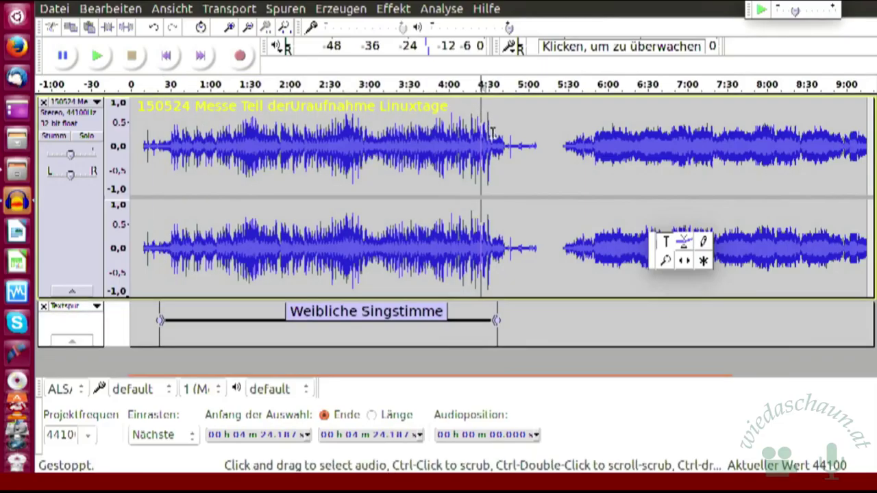
left_click(100, 59)
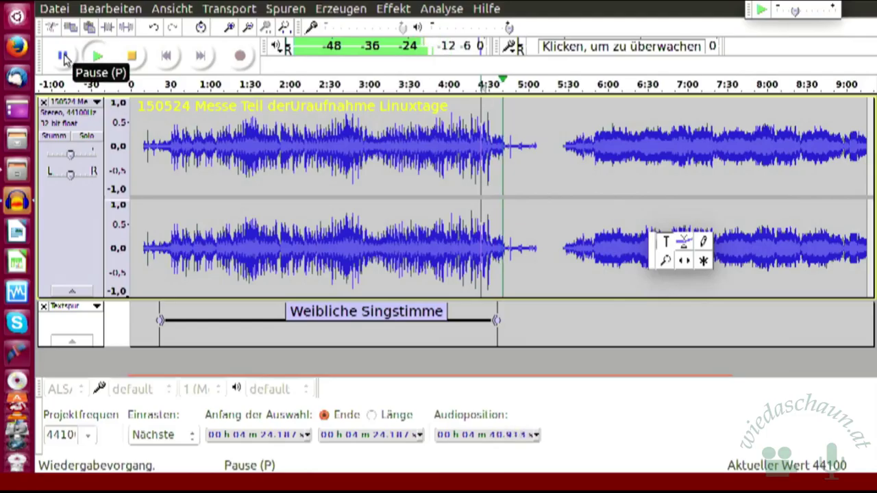
left_click(63, 56)
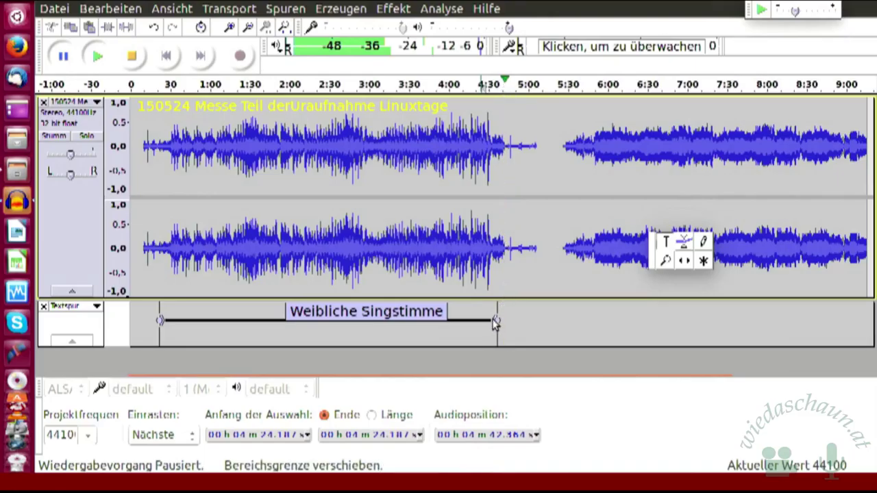
Step: Drag the label's end out to the 4:42 pause point and move its start slightly later
left_click_drag(495, 322, 506, 322)
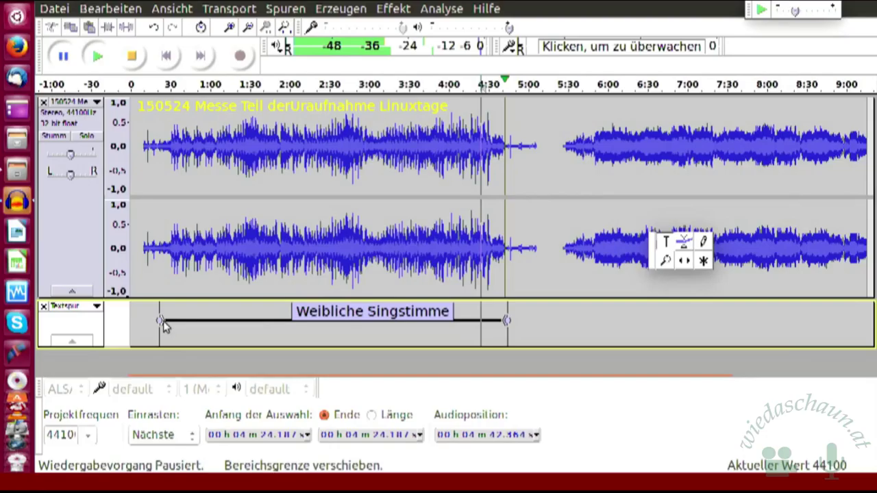
mouse_move(164, 325)
left_mouse_down()
mouse_move(201, 325)
mouse_move(171, 323)
left_mouse_up()
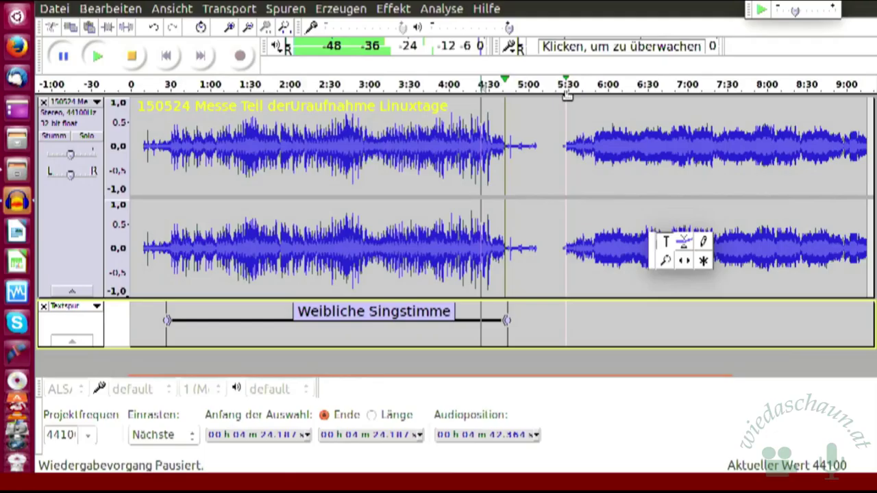
left_click(566, 96)
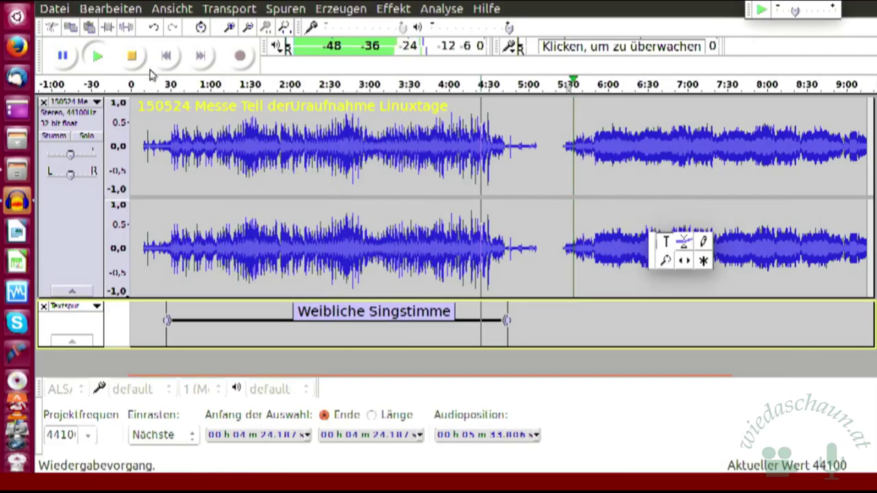
left_click(133, 57)
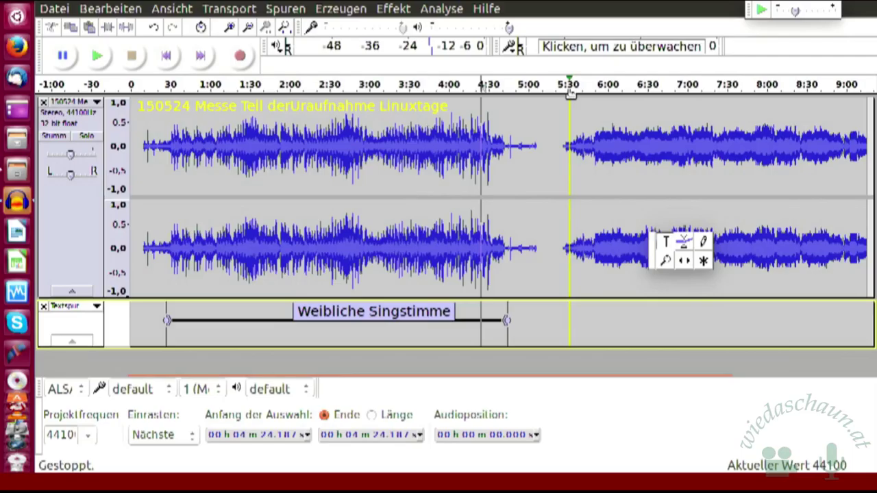
left_click(570, 91)
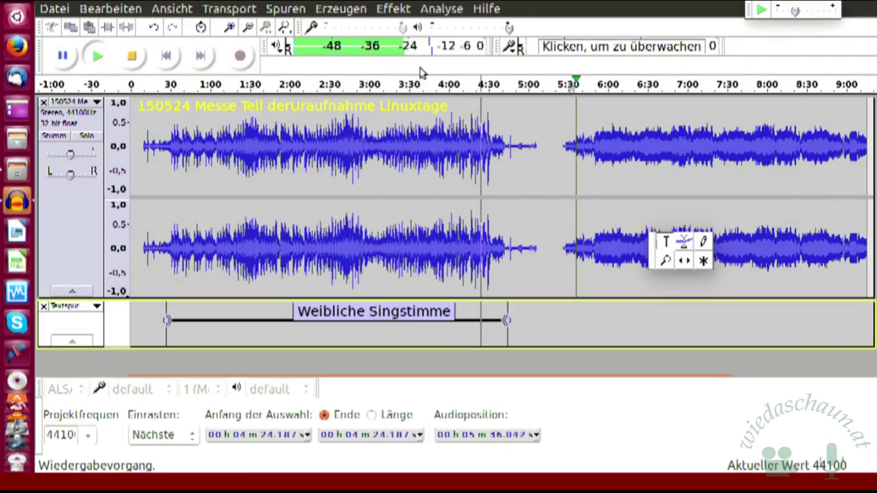
left_click(133, 58)
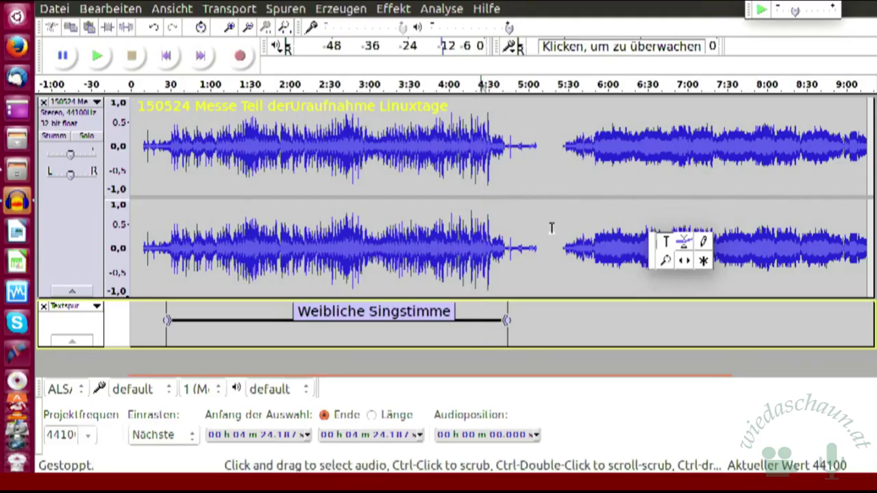
left_click(98, 58)
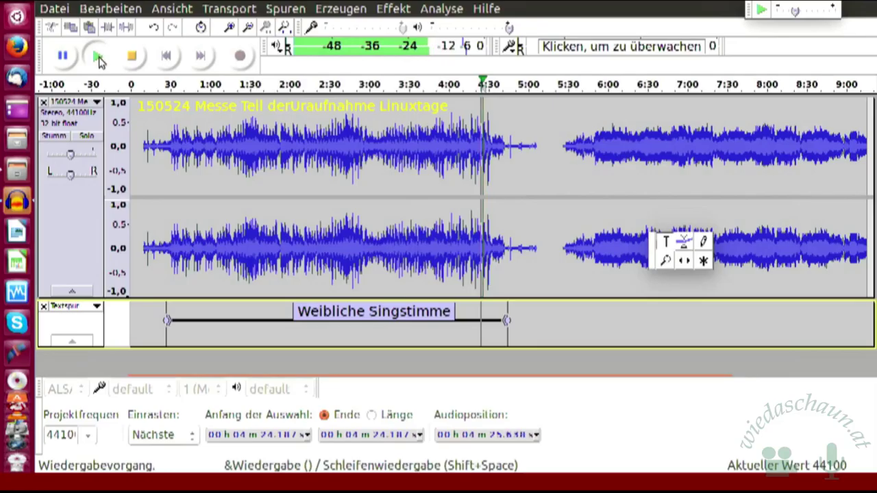
left_click(134, 59)
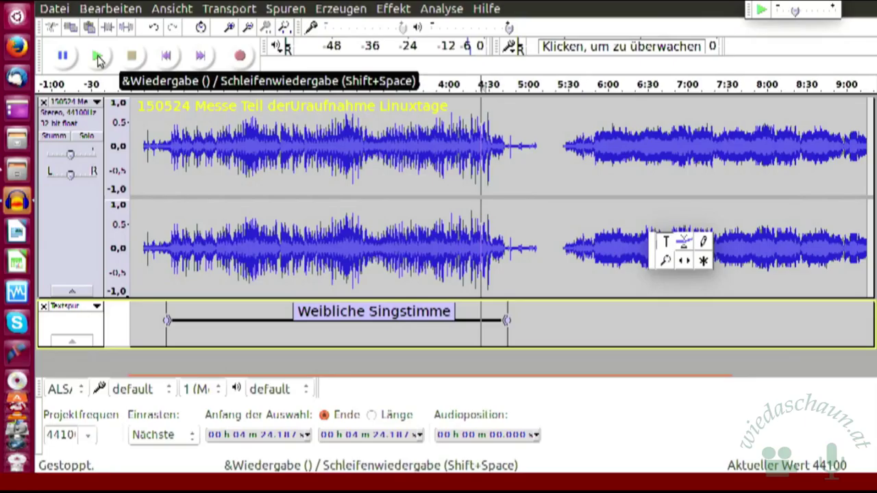
left_click(98, 58)
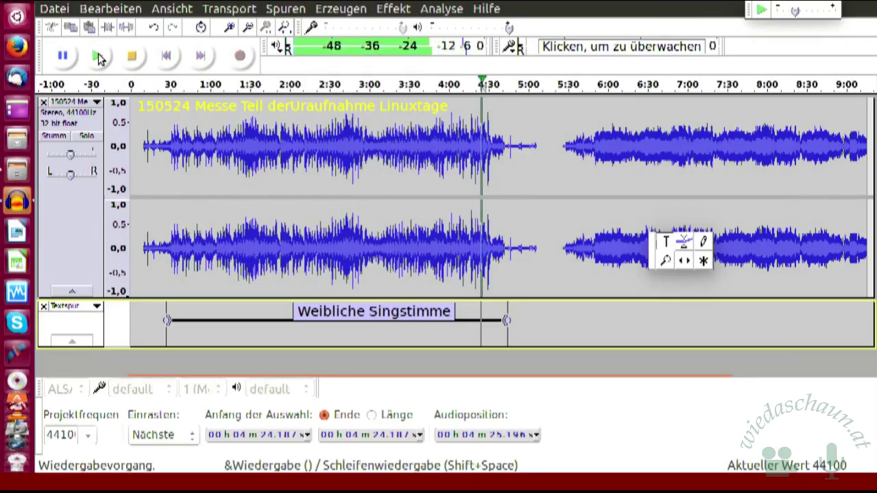
left_click(134, 57)
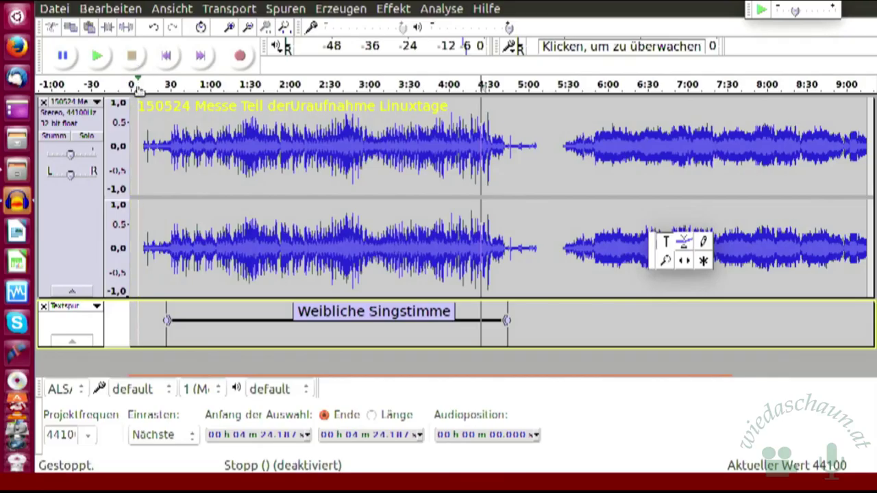
left_click(99, 61)
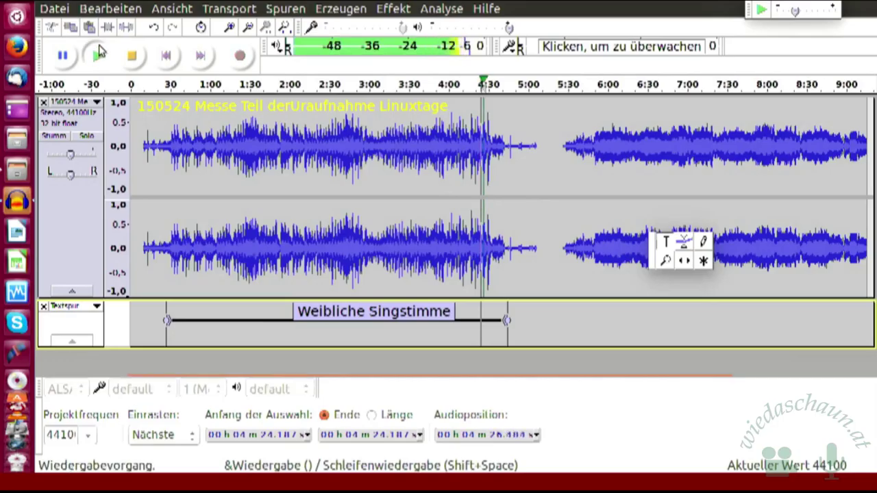
left_click(66, 57)
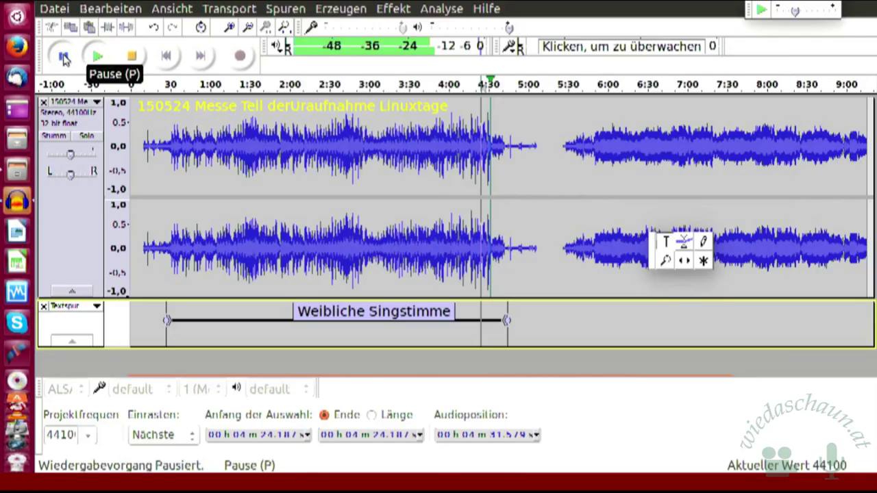
left_click(63, 58)
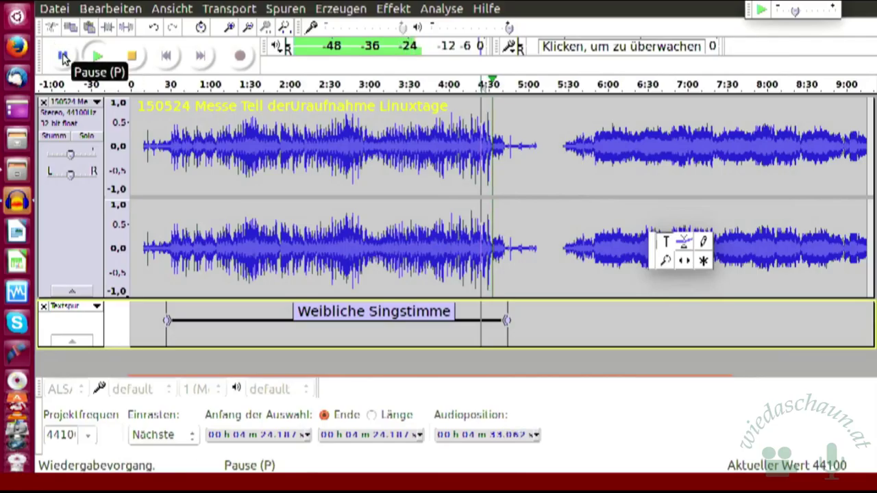
left_click(63, 58)
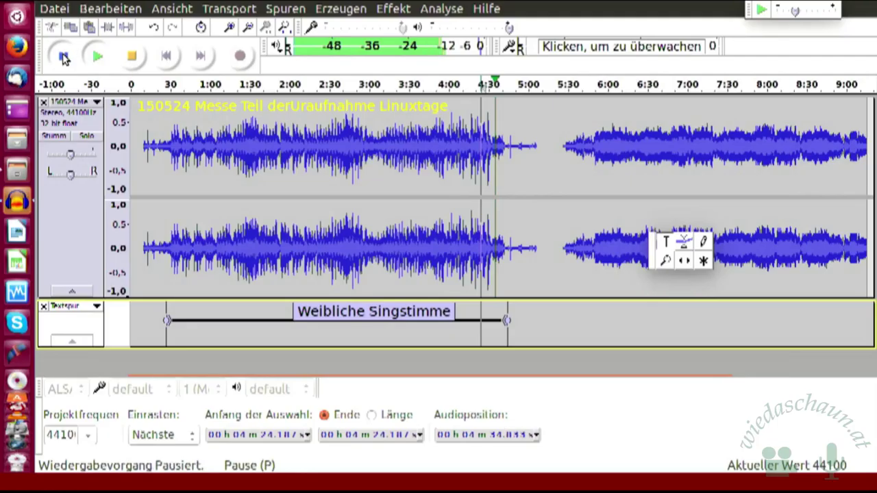
left_click(132, 57)
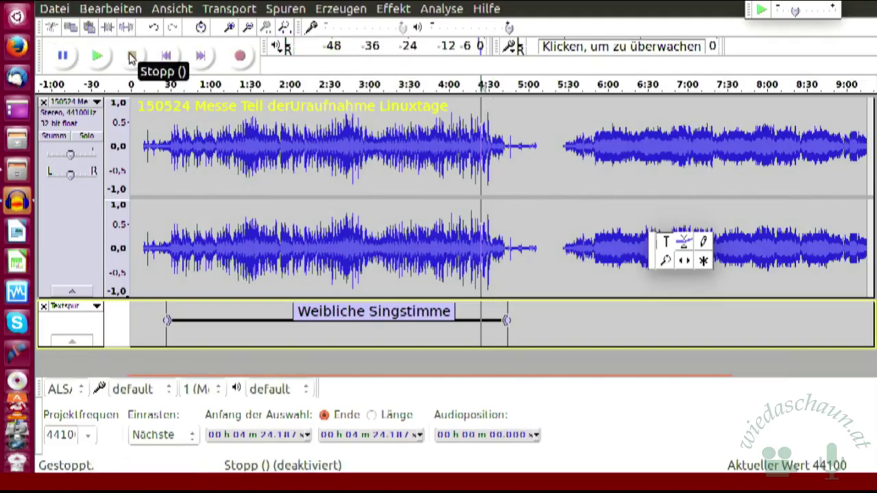
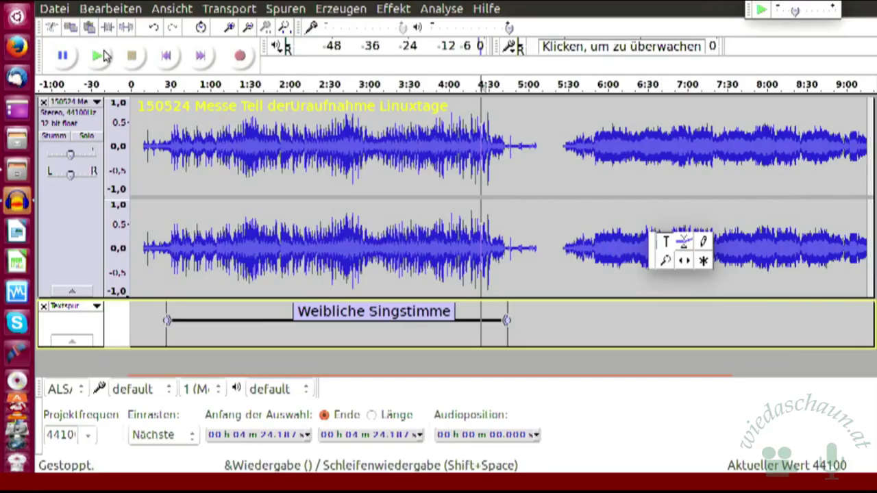
Step: Play and stop the recording around 4:30 to listen for where the first passage ends
left_click(97, 59)
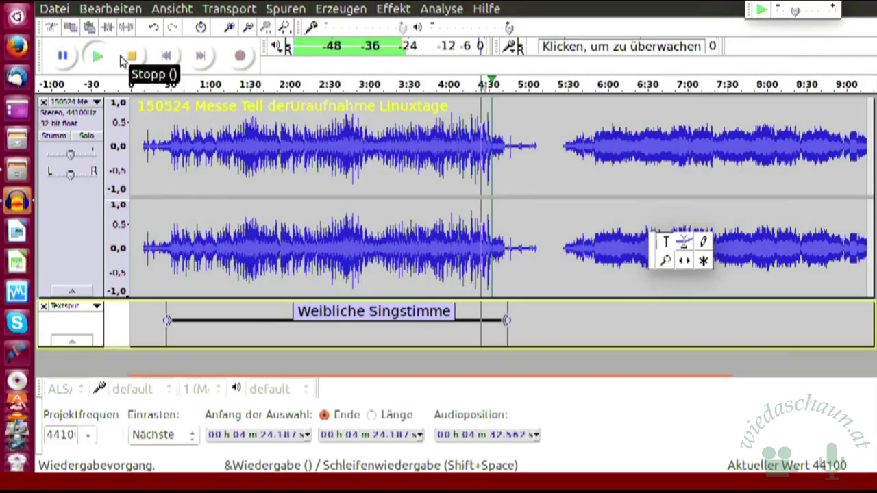
left_click(115, 58)
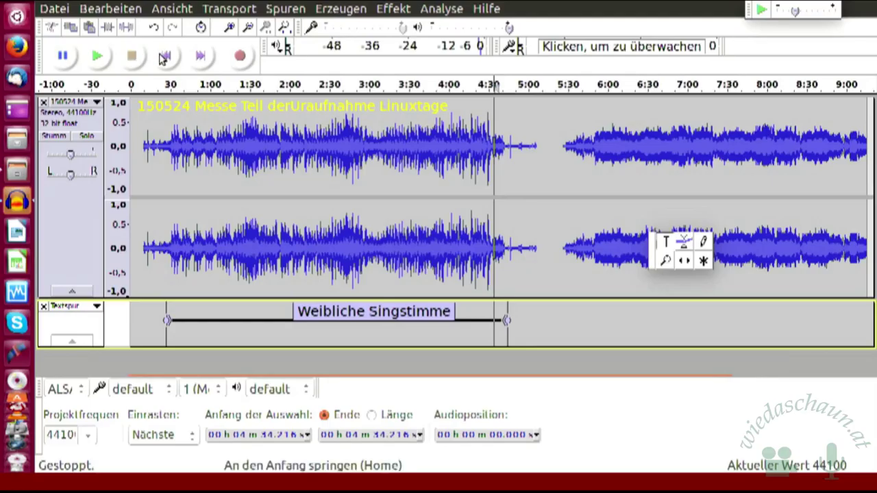
left_click(96, 61)
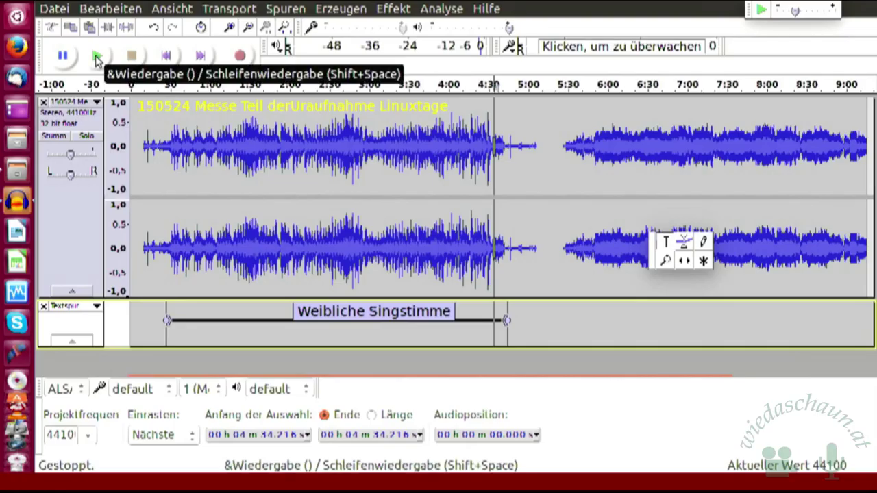
left_click(96, 60)
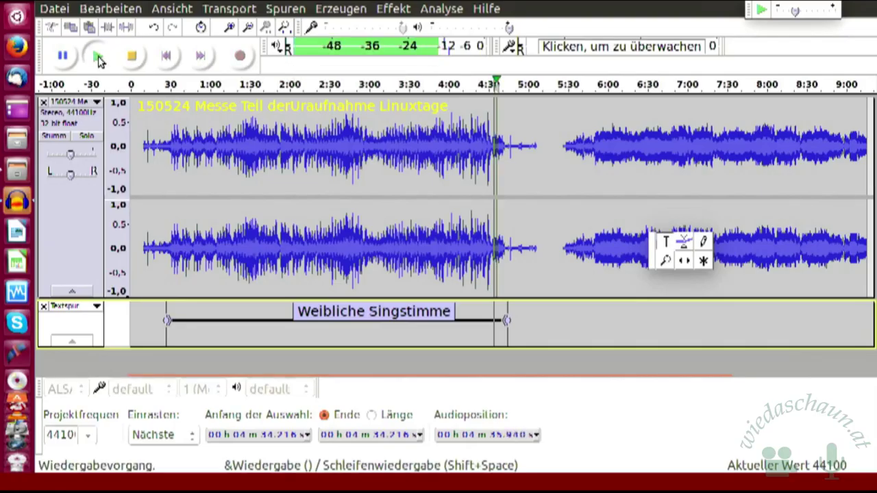
left_click(133, 60)
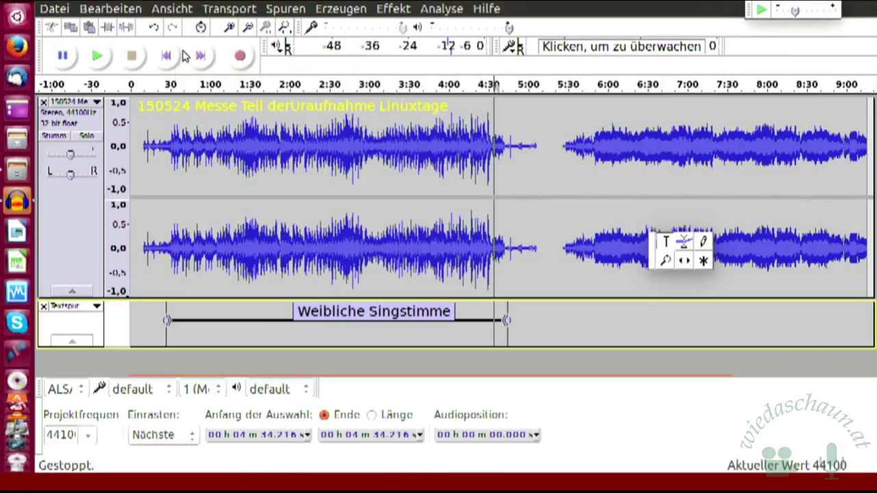
Step: Play from about 5:26 to confirm the second passage, then zoom in and place the cursor at 5:28
left_click(177, 58)
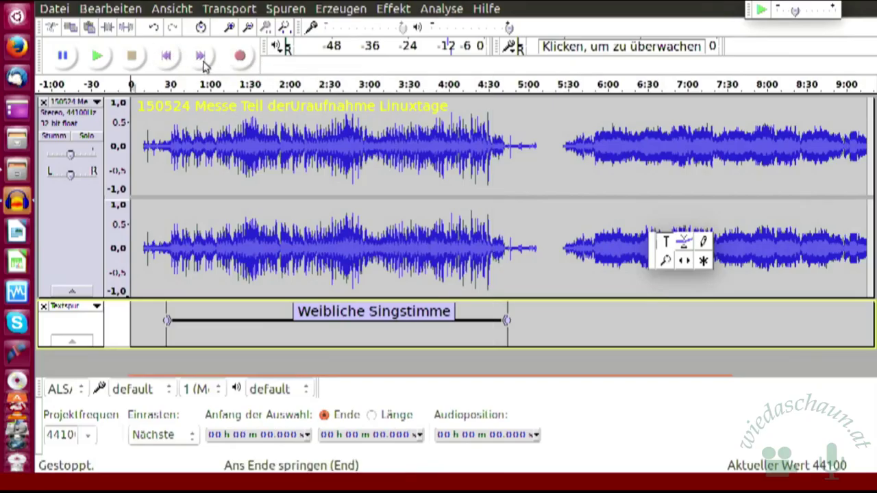
left_click(201, 59)
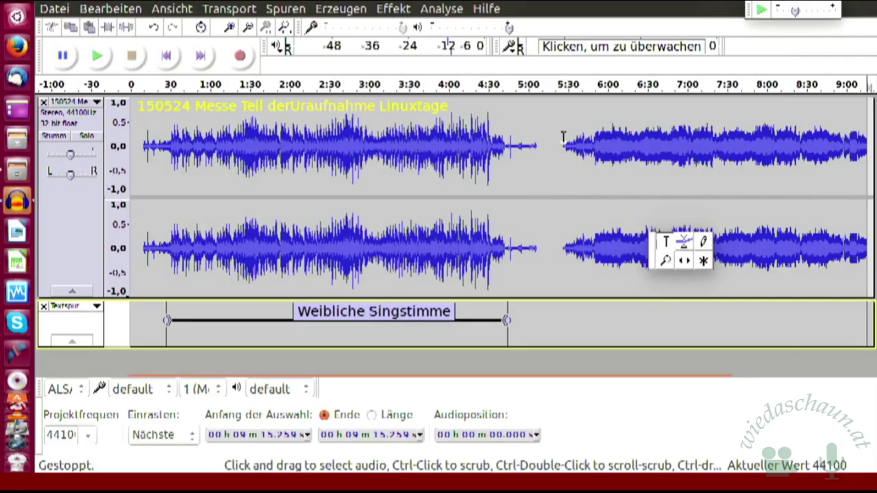
left_click(564, 137)
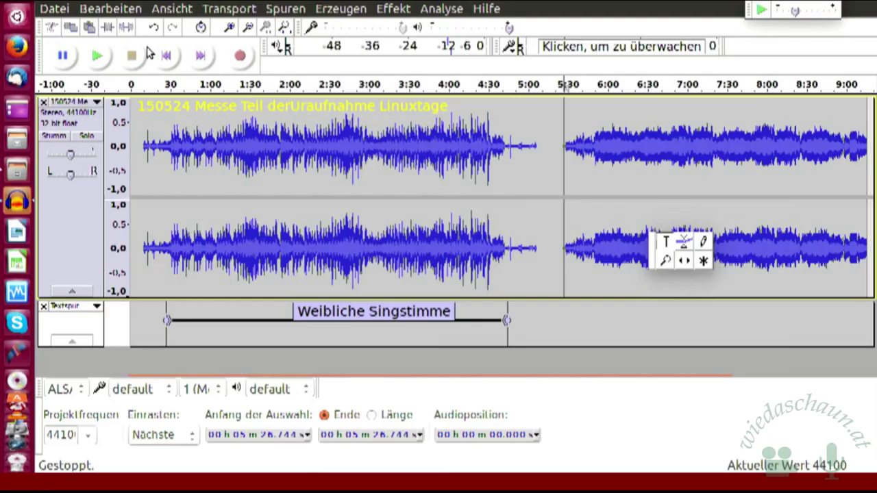
left_click(98, 59)
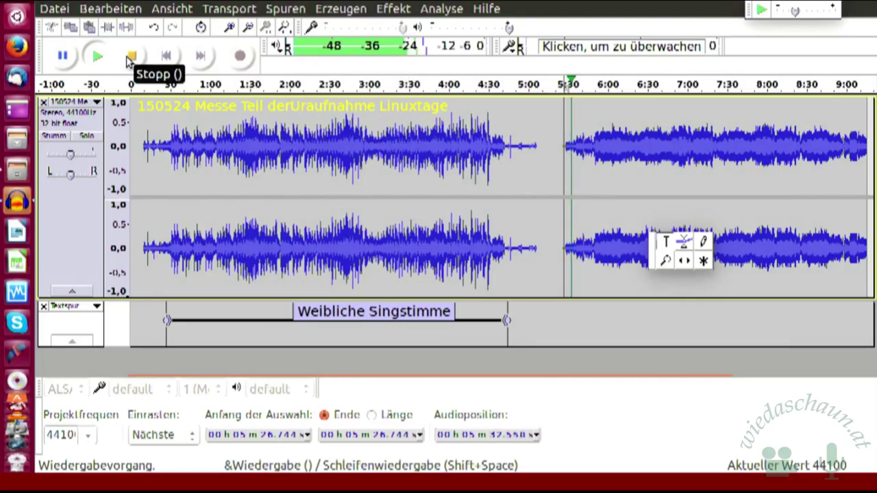
left_click(130, 59)
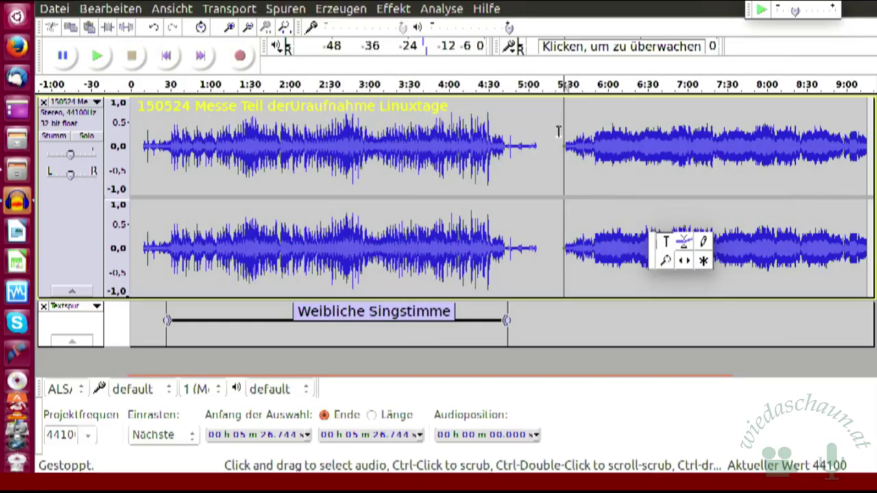
left_click(230, 27)
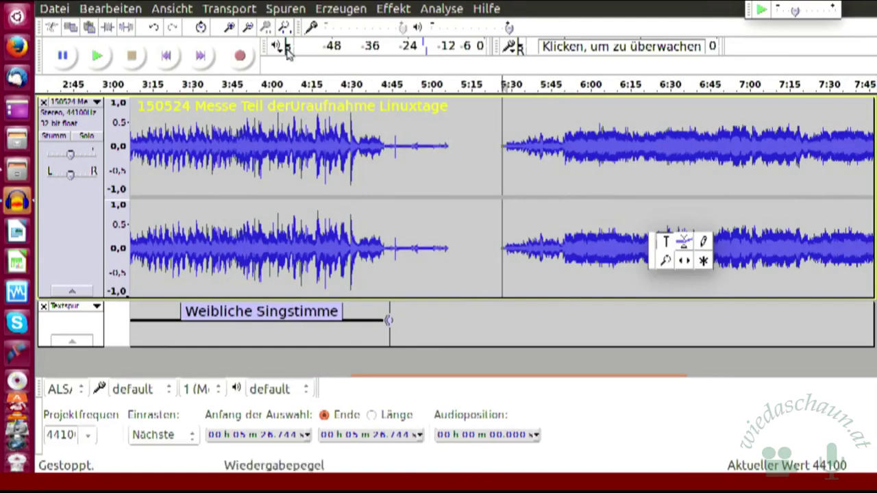
left_click(507, 109)
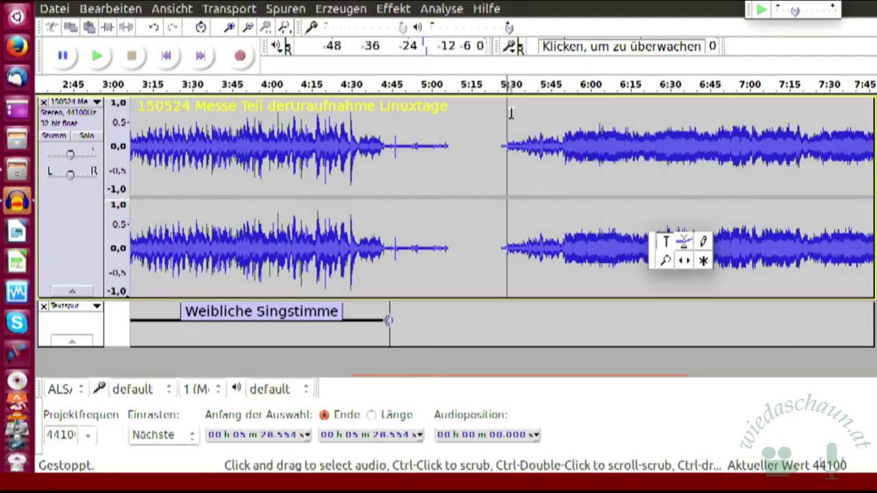
Step: Select 5:28–7:48, add a label named 'Chorstimme' to it, then clear the selection
left_click_drag(510, 113, 872, 134)
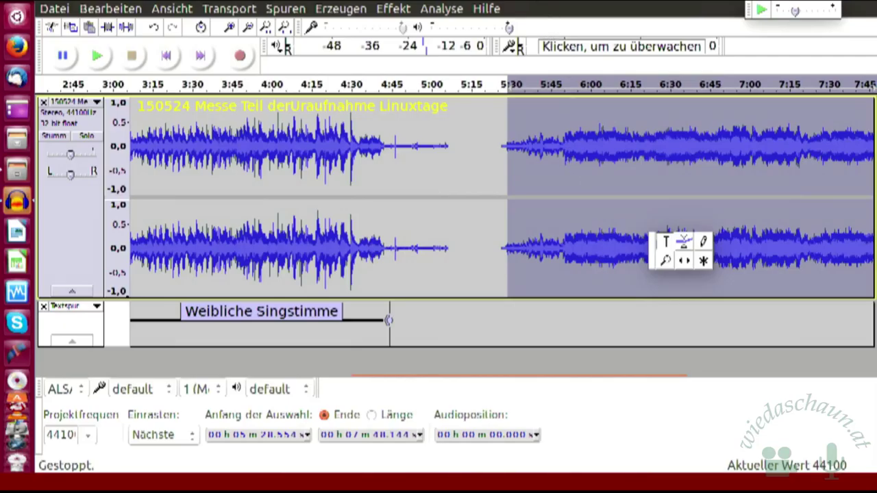
left_click(294, 15)
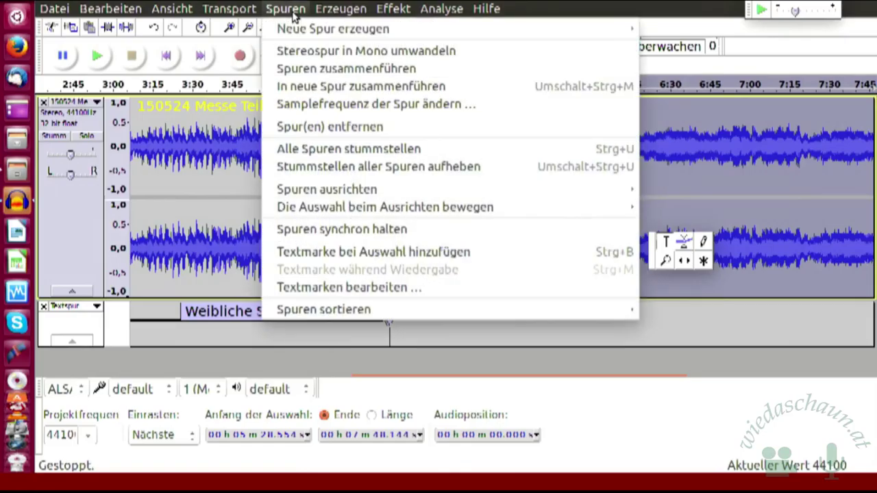
left_click(330, 254)
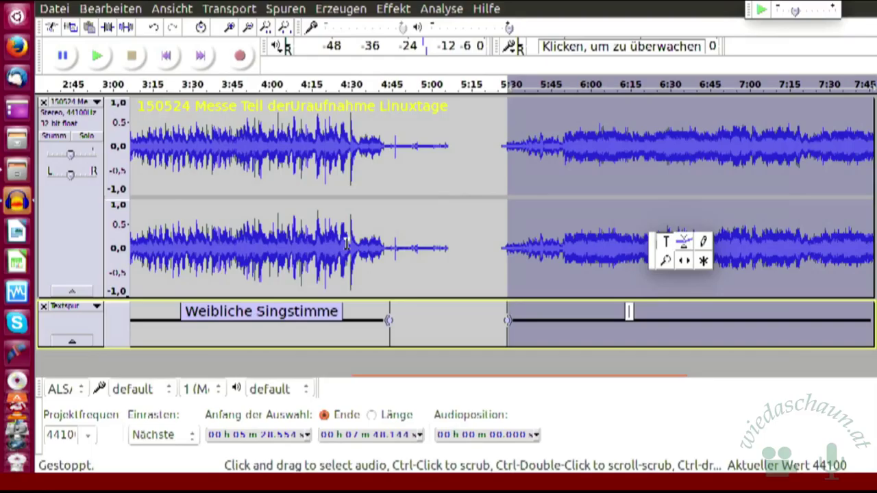
type("Chorstimm")
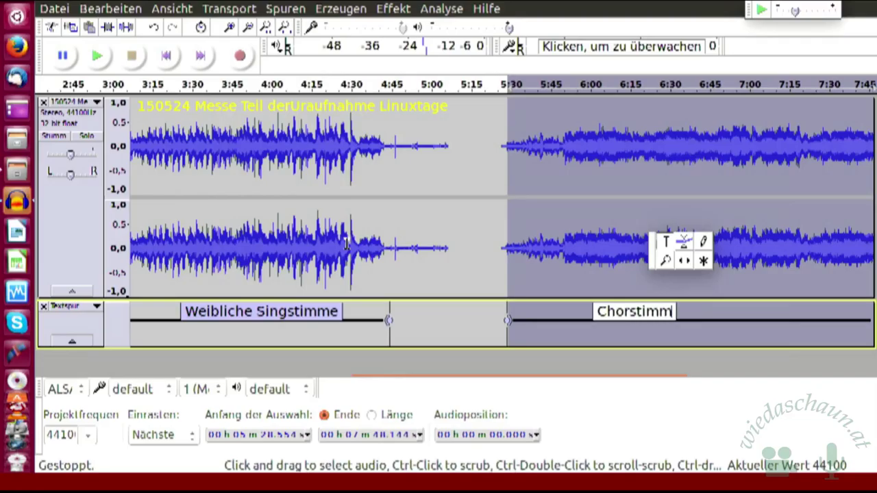
type("e")
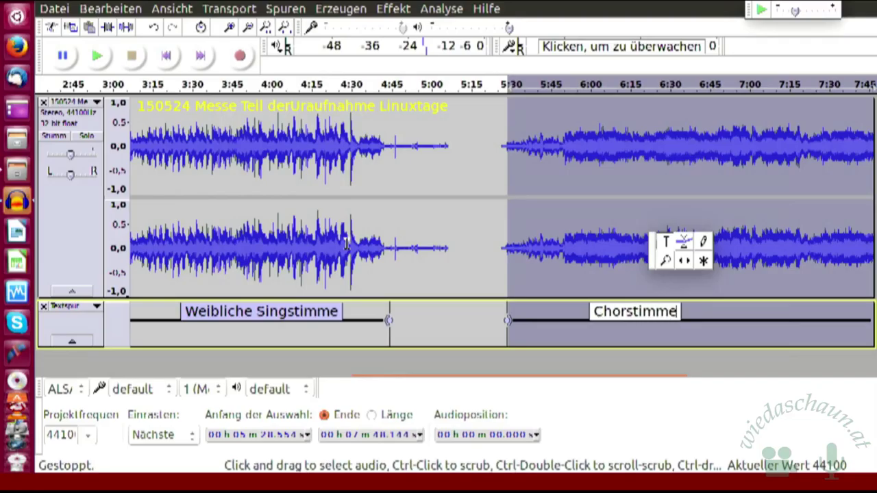
key("Return")
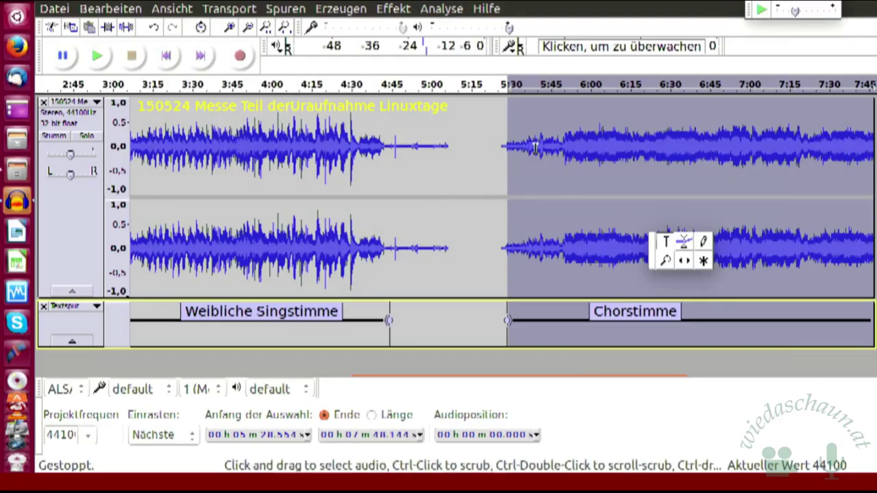
left_click(476, 166)
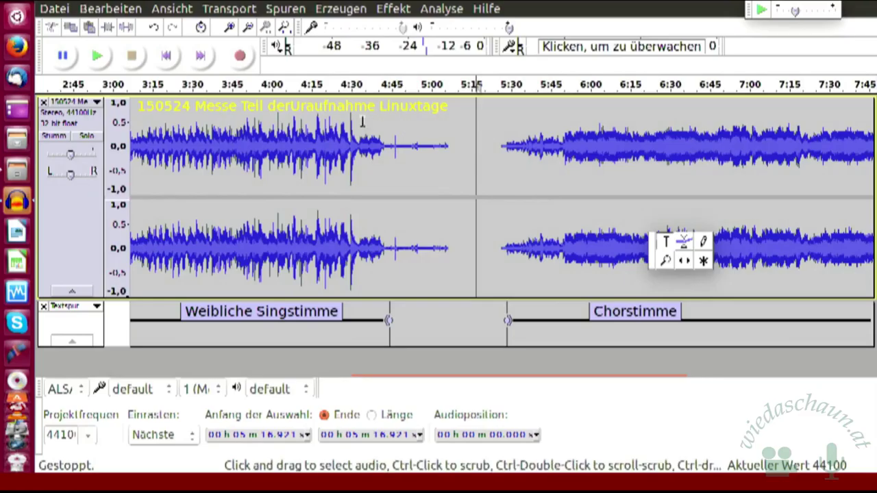
Step: Open the Datei menu to reach the multiple-file export command
left_click(55, 9)
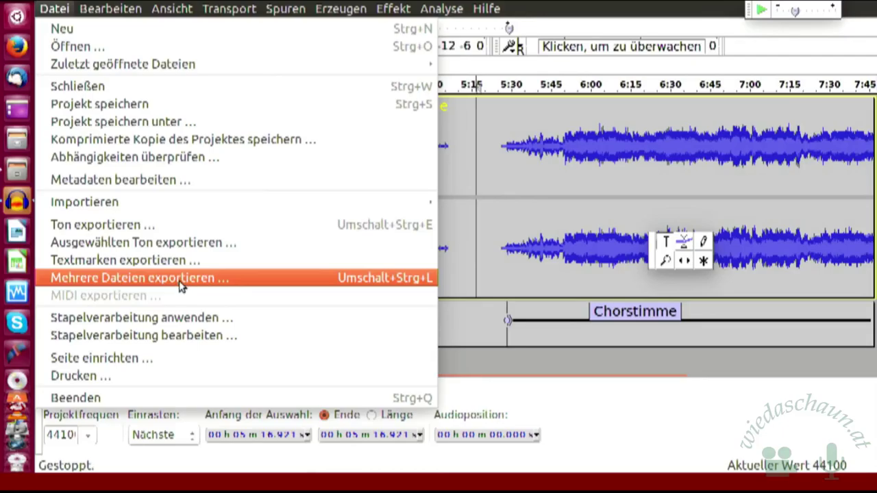
Step: Open Mehrere Dateien exportieren and set its destination folder to Linuxtage 2017/Übungsprojekte
left_click(179, 279)
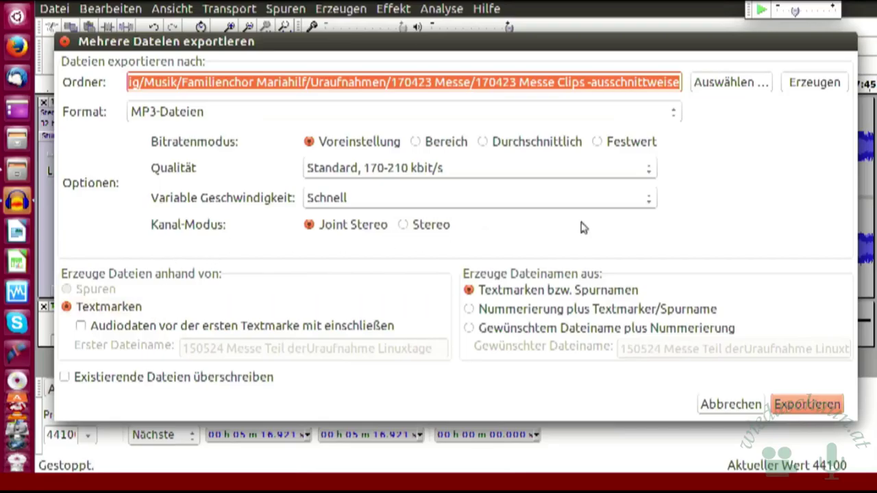
left_click(731, 83)
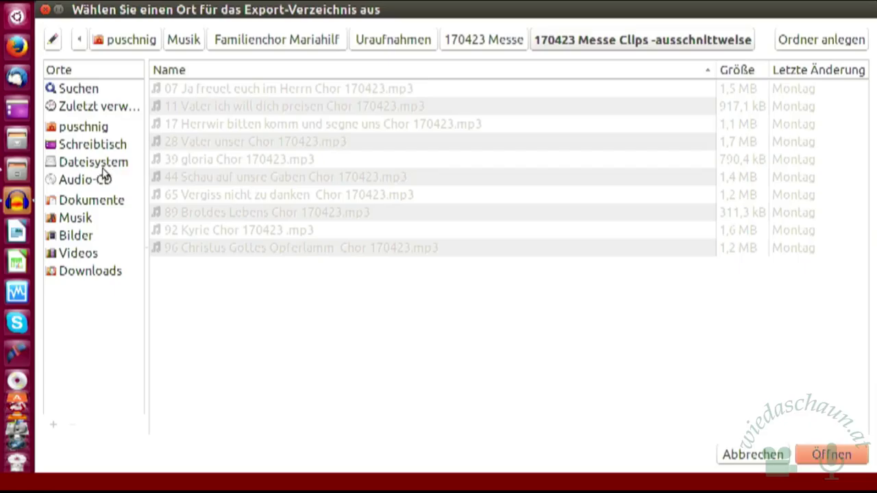
left_click(108, 209)
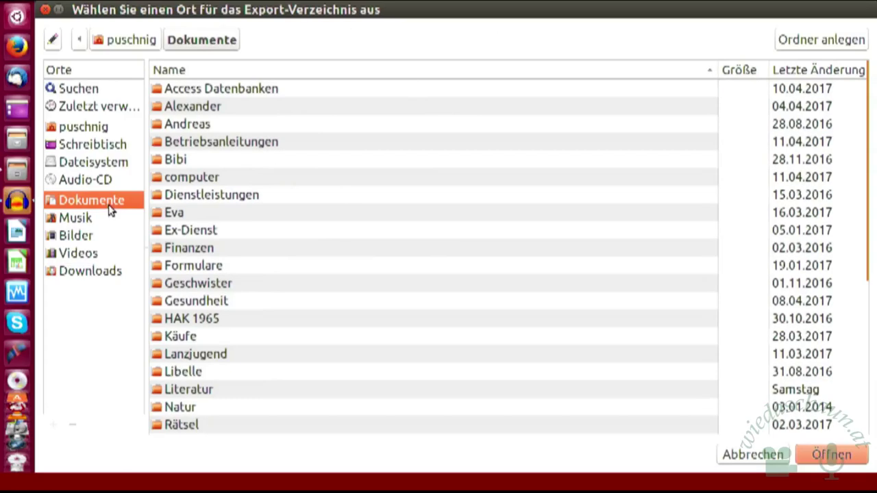
double_click(193, 179)
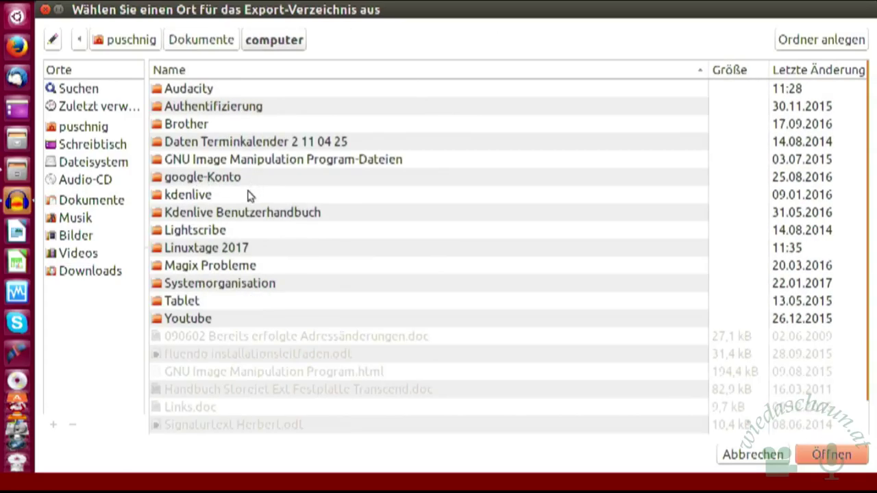
double_click(210, 248)
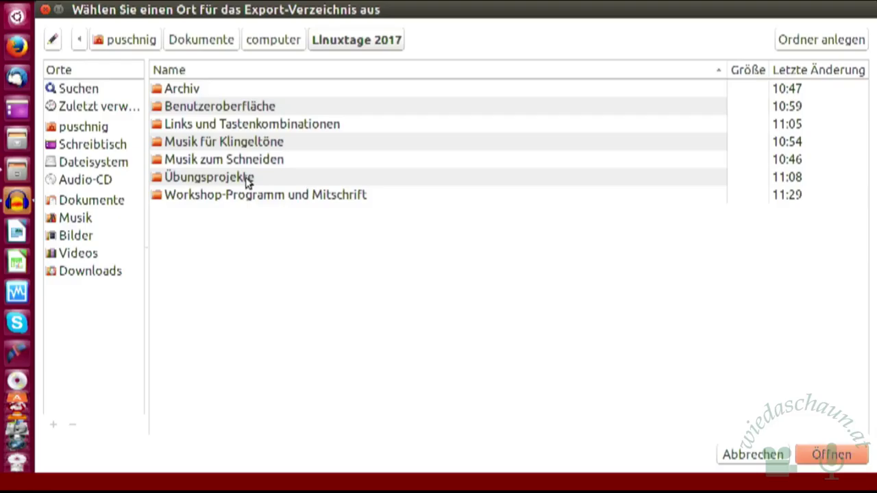
double_click(248, 180)
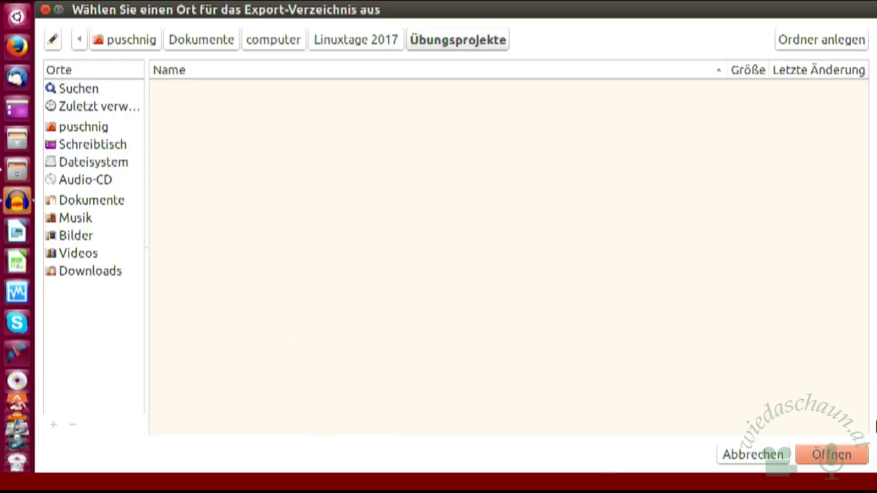
left_click(833, 461)
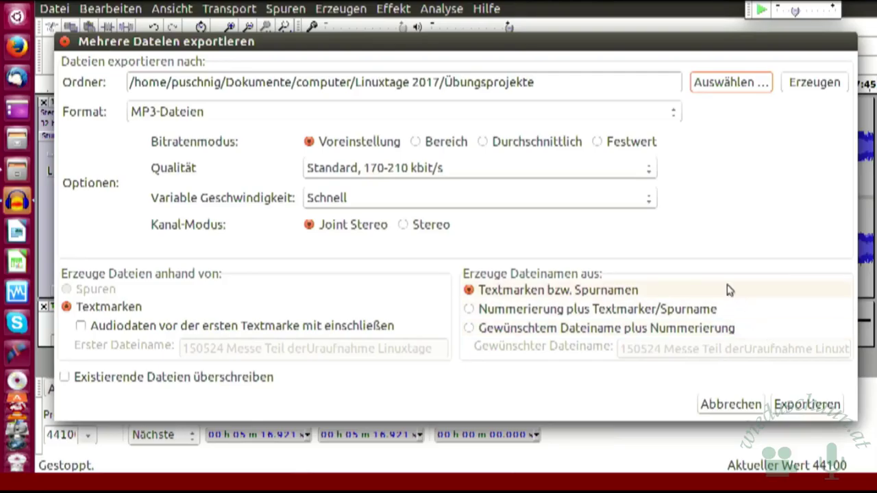
Step: Export Weibliche Singstimme and Chorstimme as MP3s, accepting the default metadata for each
left_click(816, 407)
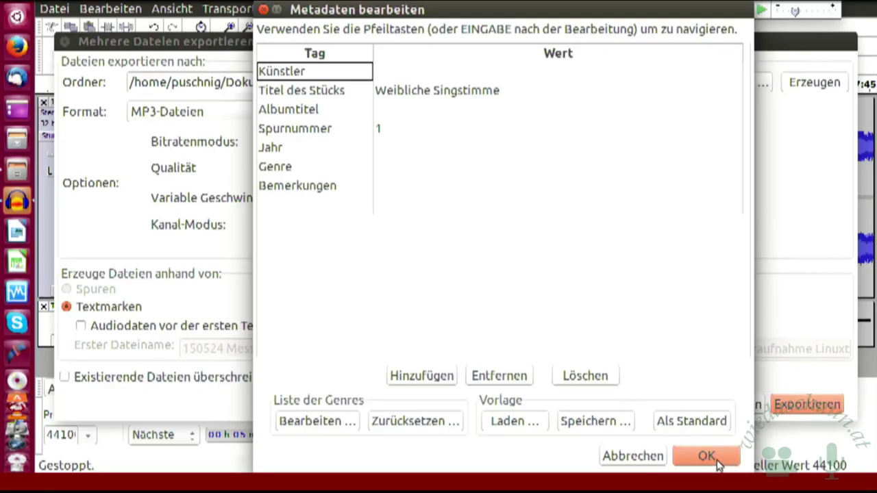
left_click(708, 456)
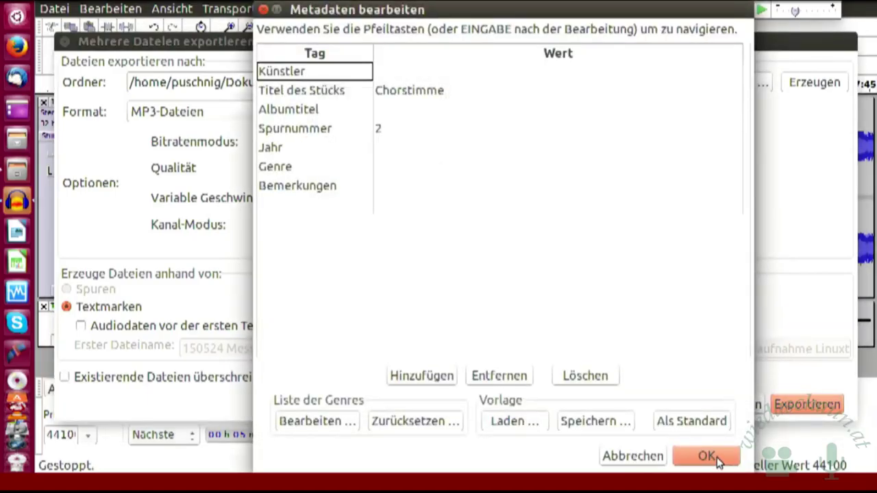
left_click(719, 462)
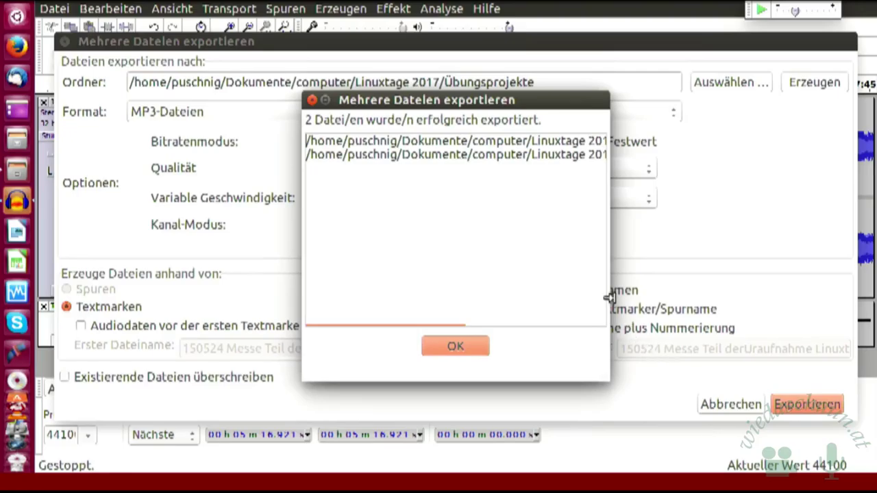
Step: Dismiss the message confirming the 2 files were exported
left_click(457, 348)
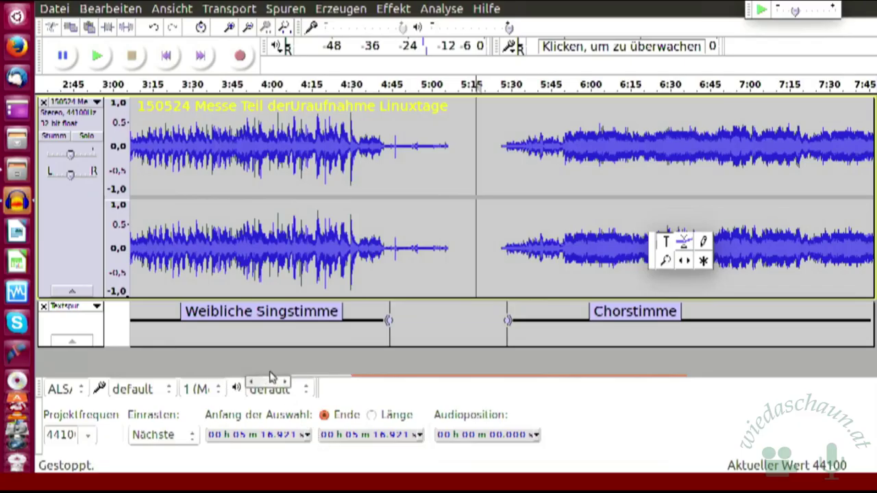
Step: Select the entire stereo audio track from its track control panel
mouse_move(625, 377)
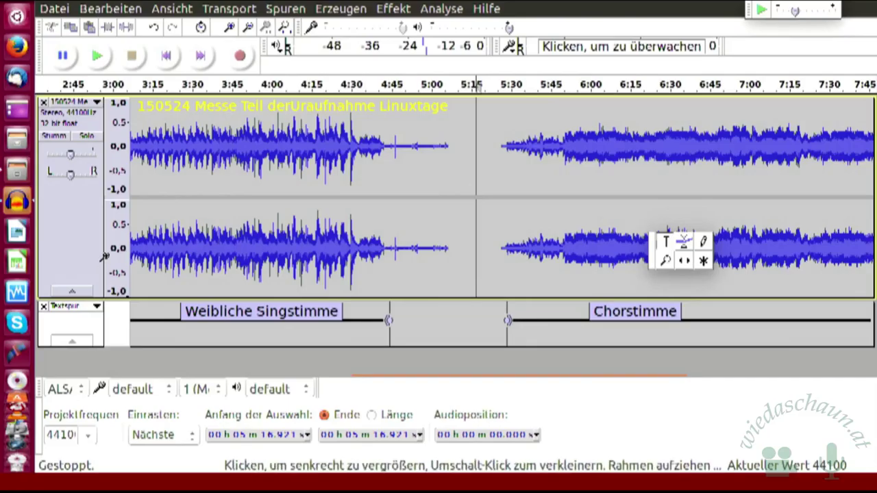
left_click(98, 291)
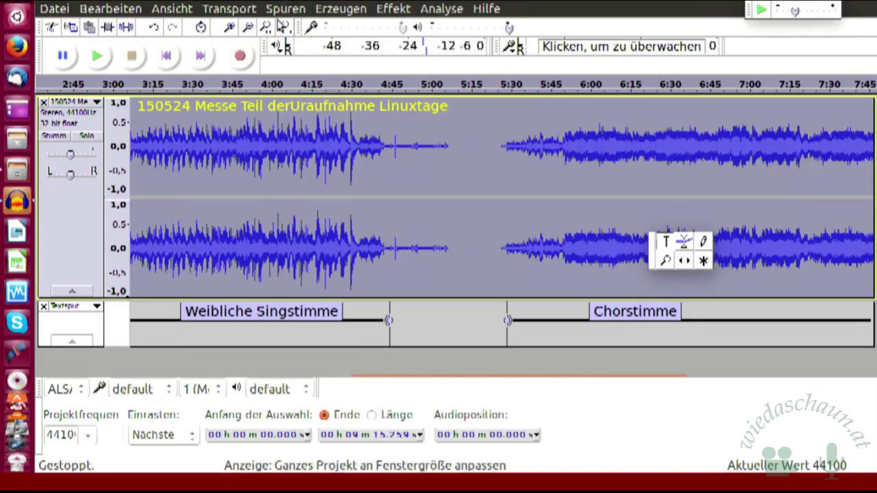
Step: Delete the selected audio track with Spur(en) entfernen, dismissing the error from a retry with nothing selected
left_click(285, 9)
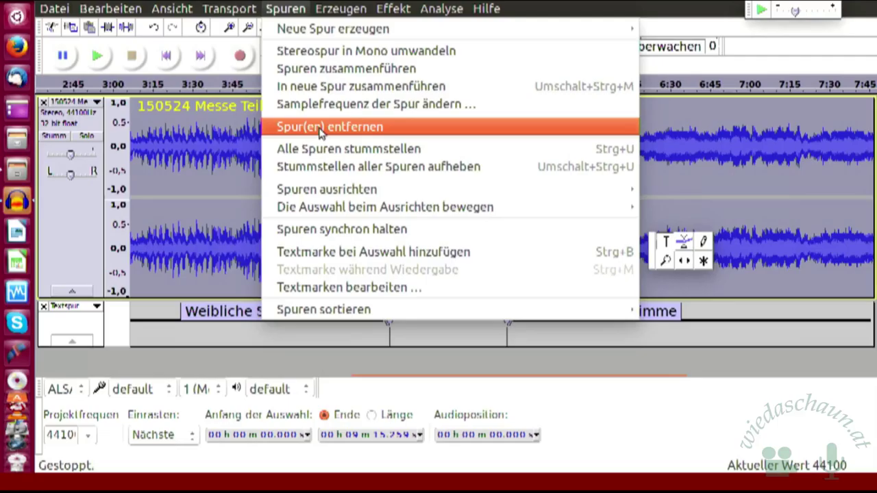
left_click(319, 129)
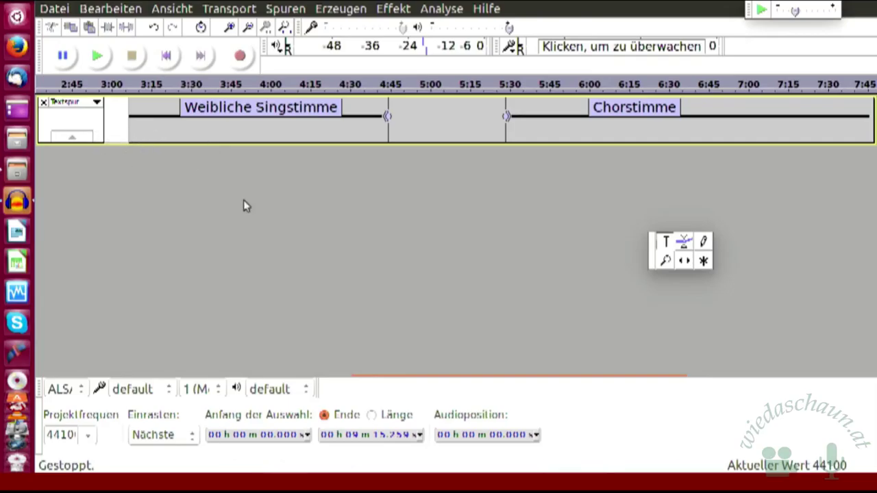
left_click(285, 10)
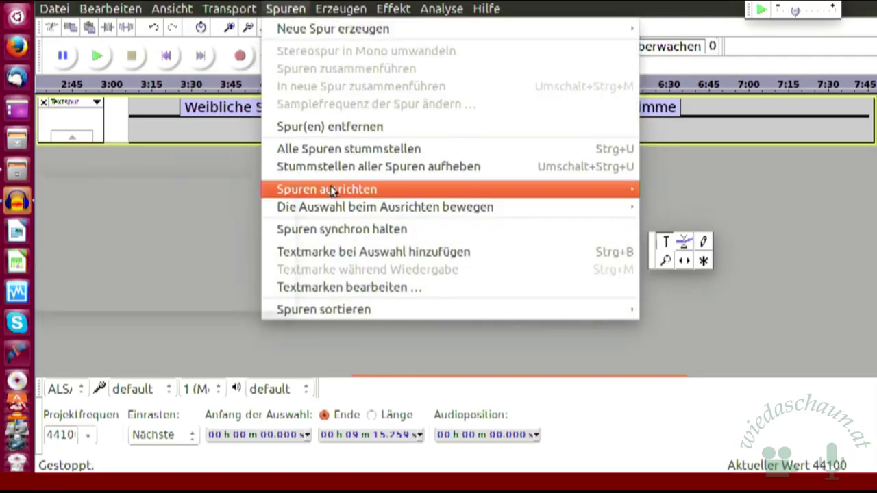
left_click(361, 127)
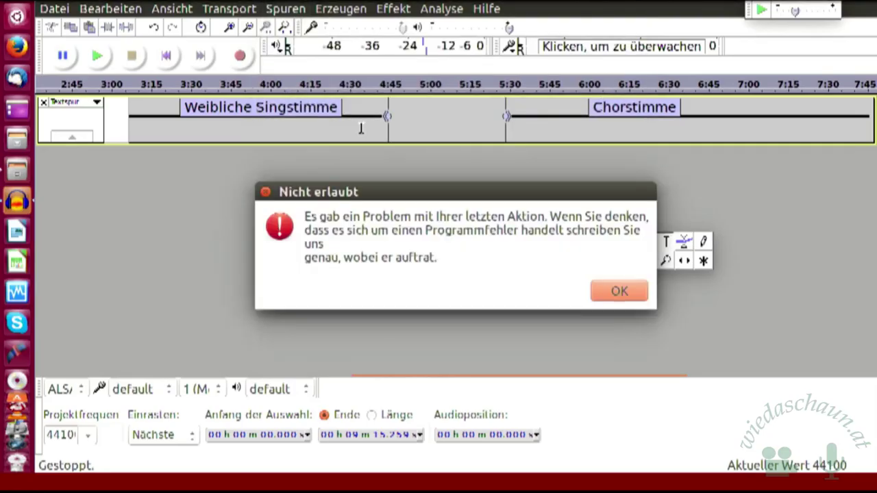
left_click(624, 294)
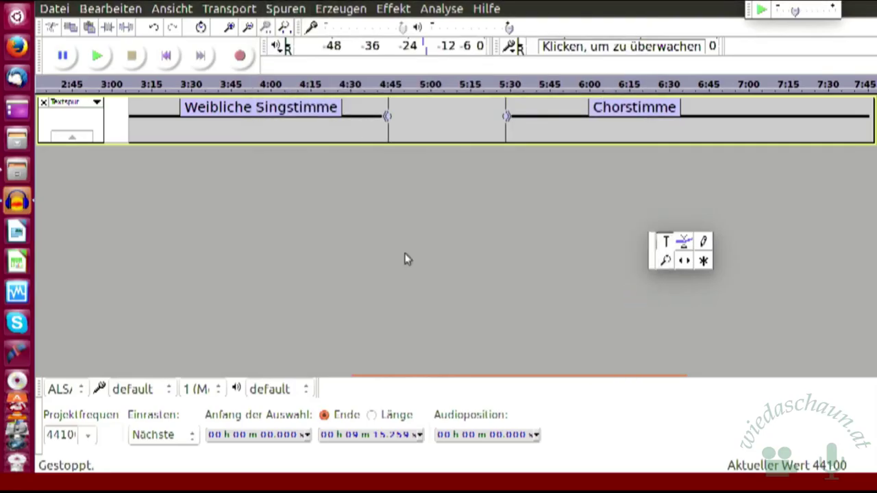
Step: Select the label track and delete it as well, leaving the project empty
left_click(98, 140)
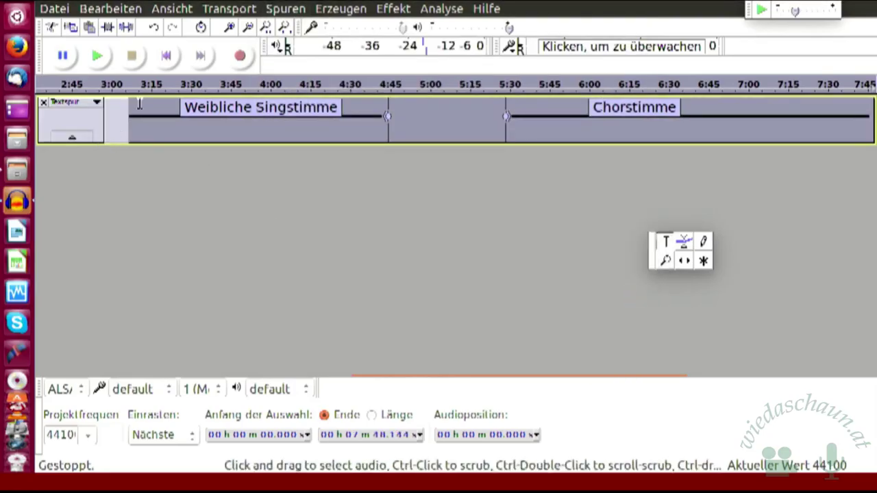
left_click(285, 8)
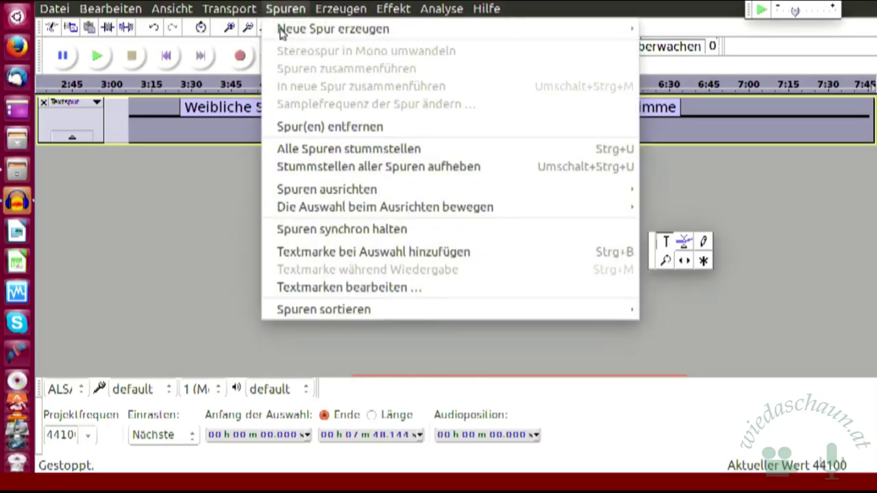
left_click(327, 127)
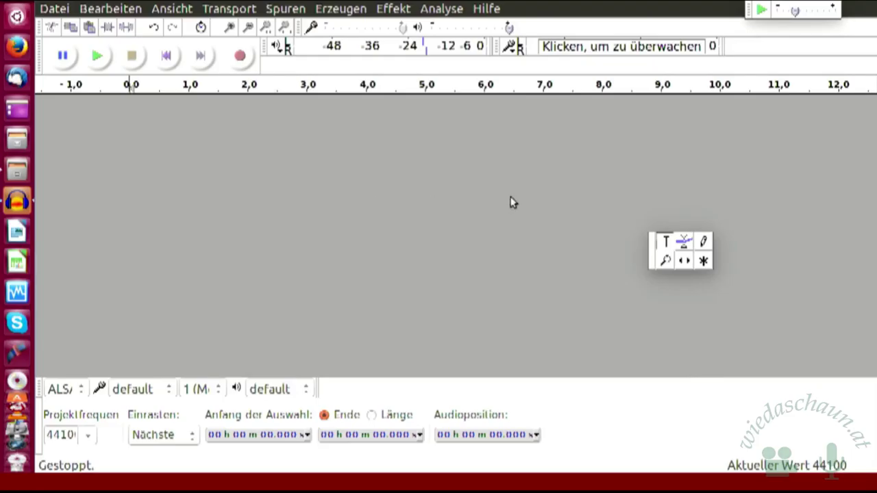
left_click(285, 8)
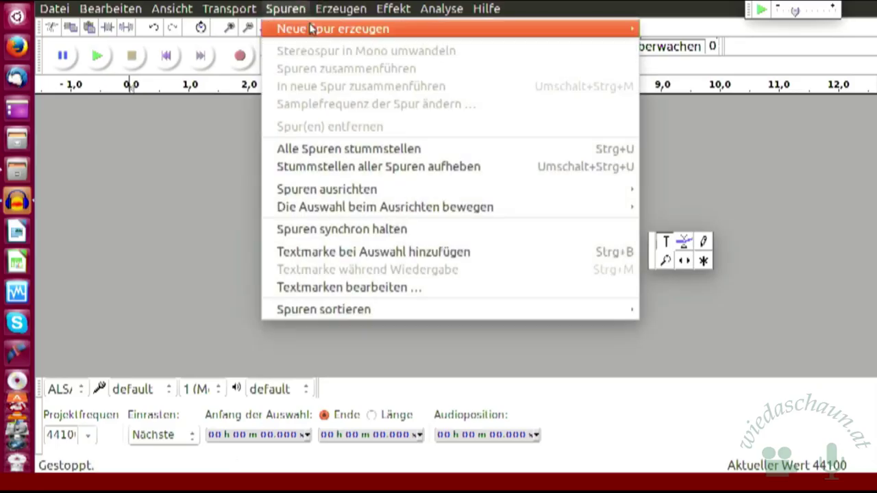
Step: Add a new empty mono track (Tonspur, 44100 Hz) via Spuren > Neue Spur erzeugen > Monospur
mouse_move(313, 29)
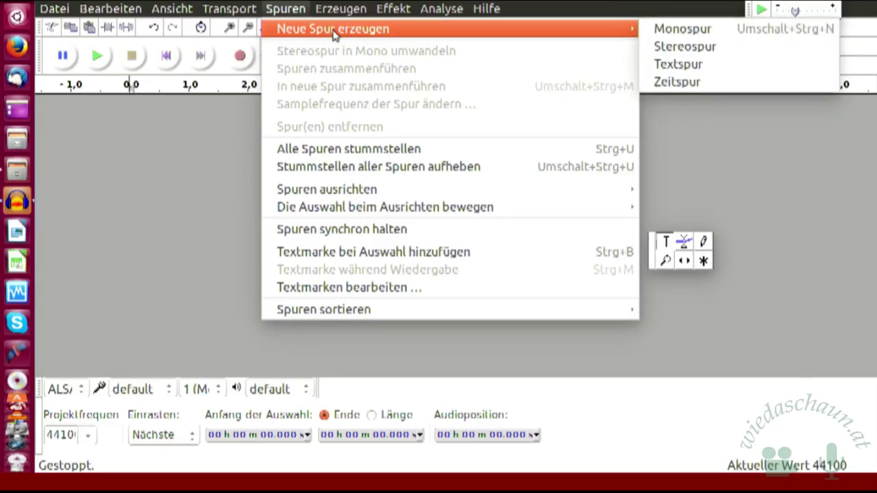
left_click(684, 31)
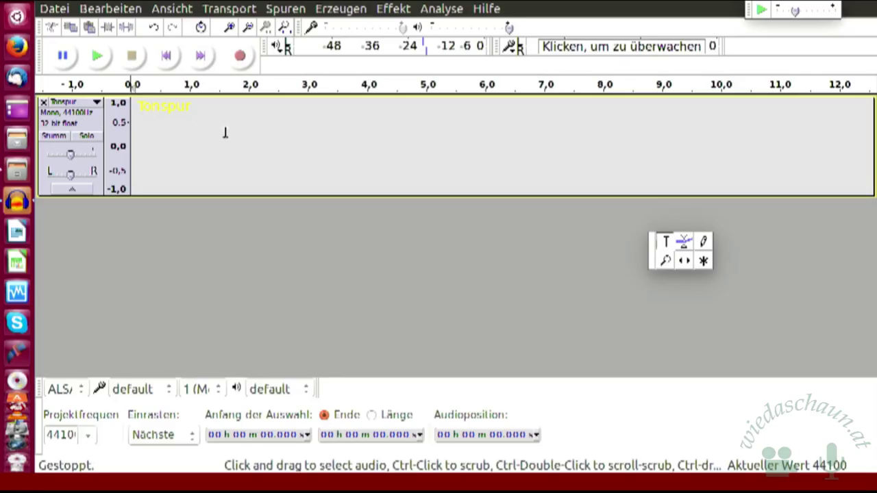
Step: Delete the empty Tonspur mono track with Spuren > Spur(en) entfernen
left_click(283, 15)
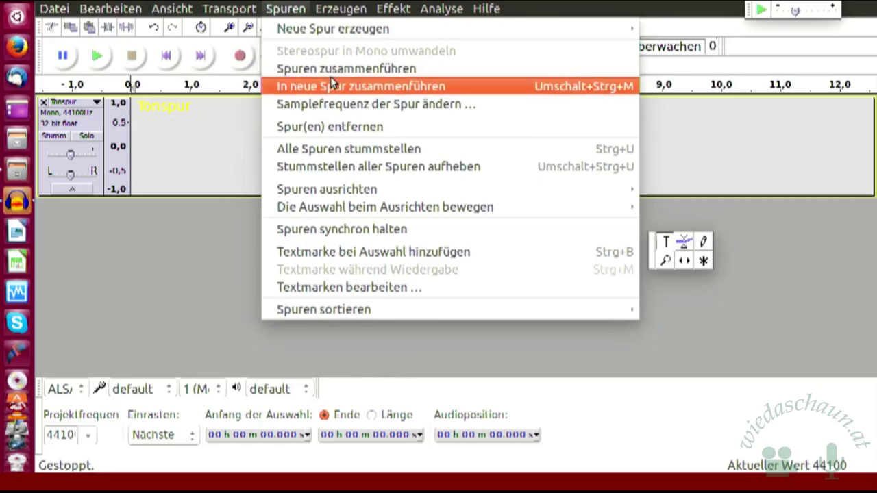
left_click(333, 129)
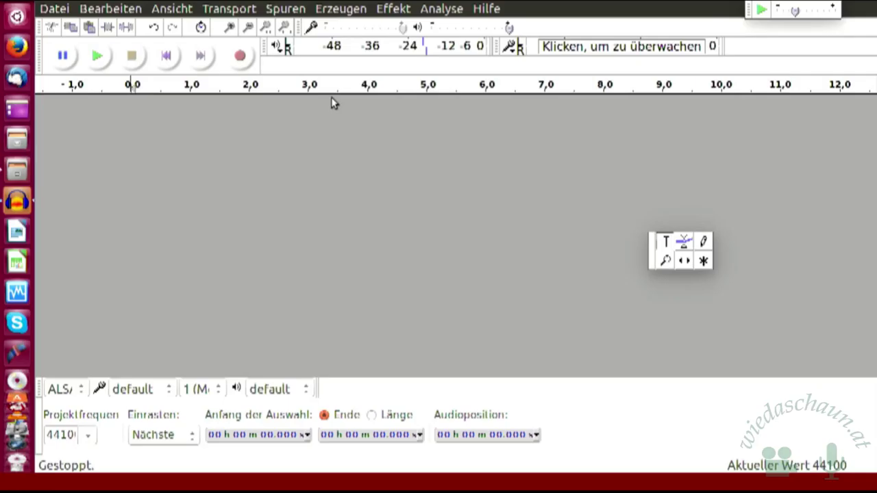
Step: Move the floating Tools toolbar to the centre-left, then lower over the track area
left_click_drag(652, 250, 341, 149)
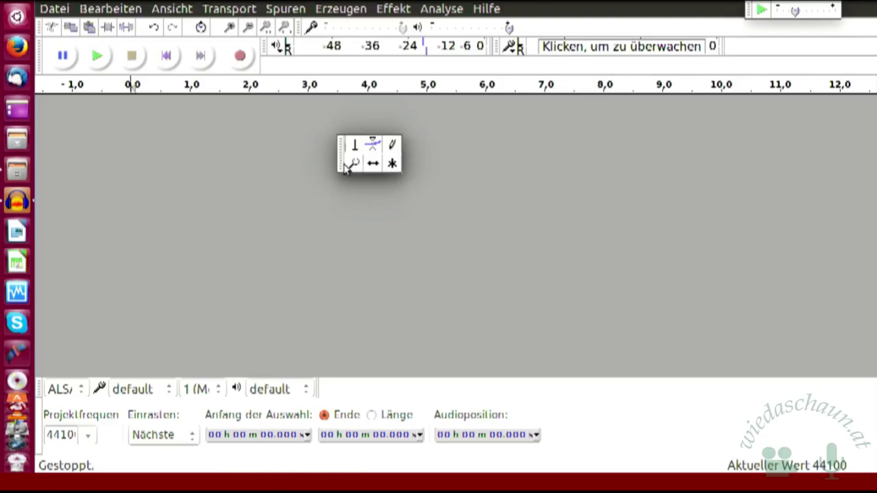
left_click_drag(342, 168, 337, 306)
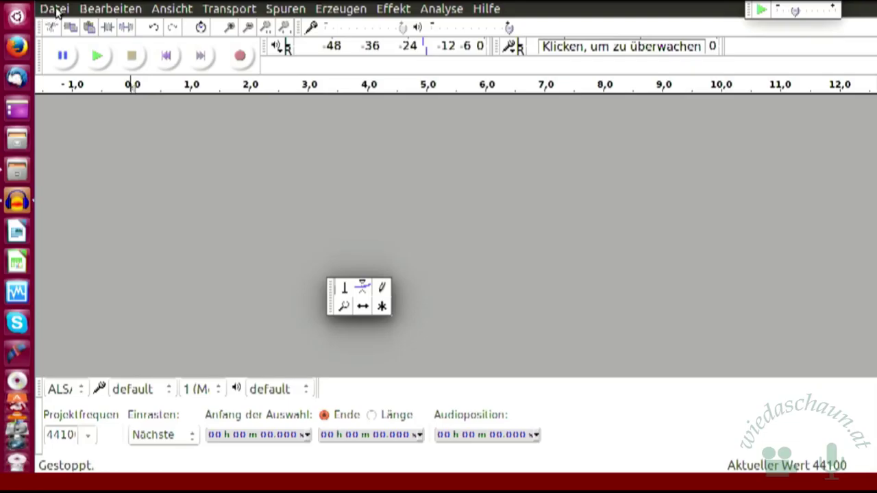
Step: Show the Datei > Importieren submenu with its audio, labels, MIDI and raw data choices
left_click(55, 9)
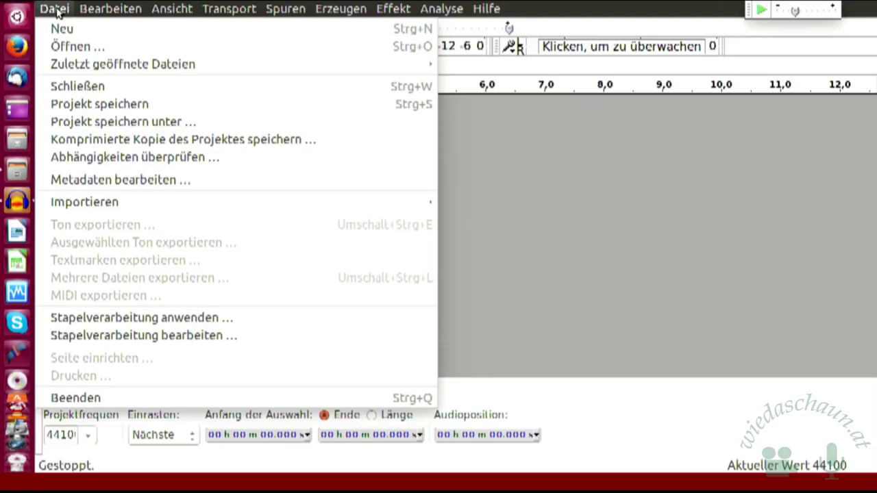
mouse_move(120, 209)
mouse_move(261, 196)
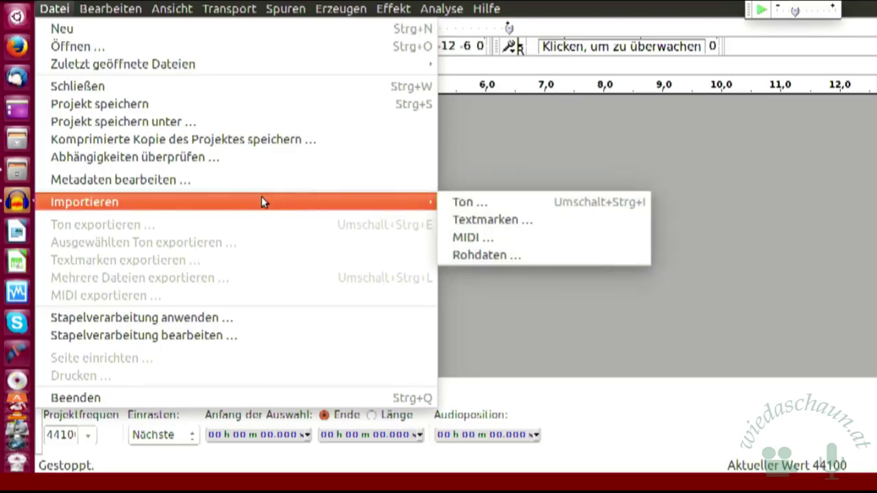
mouse_move(94, 208)
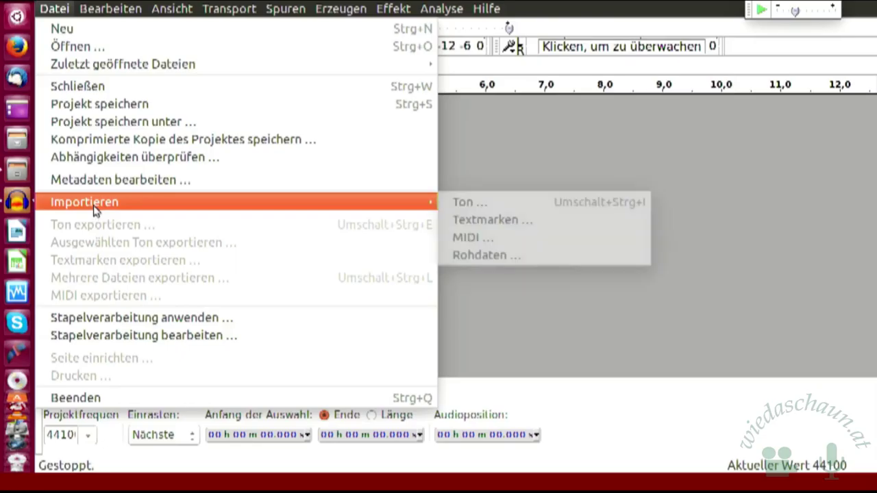
Step: Import Weibliche Singstimme.mp3 from Dokumente > computer > Linuxtage 2017 > Übungsprojekte as a stereo track
left_click(479, 207)
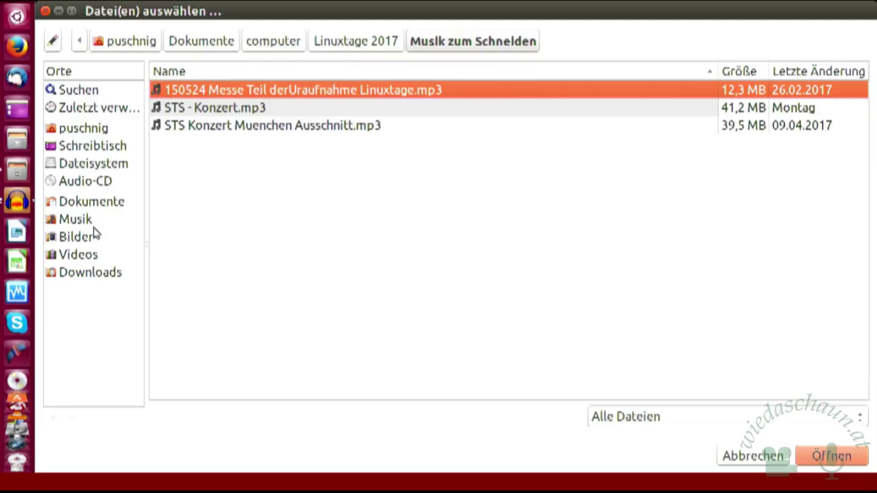
left_click(99, 203)
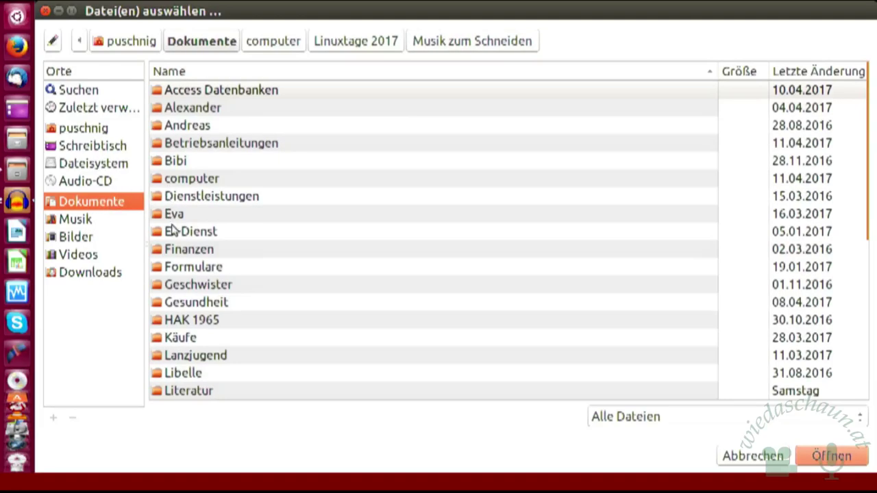
double_click(212, 182)
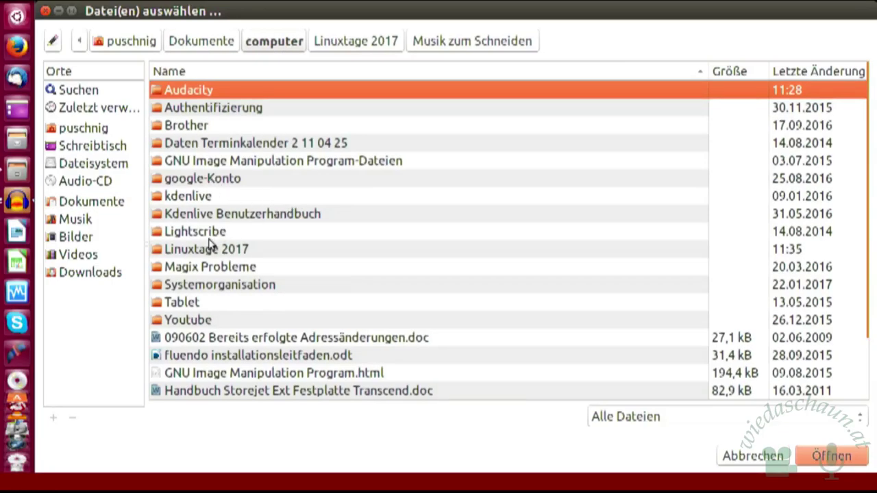
double_click(218, 251)
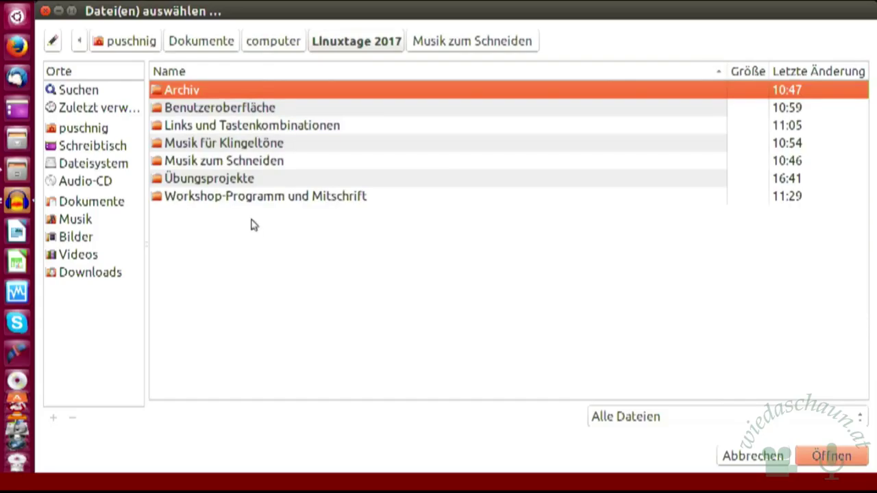
left_click(243, 180)
double_click(244, 180)
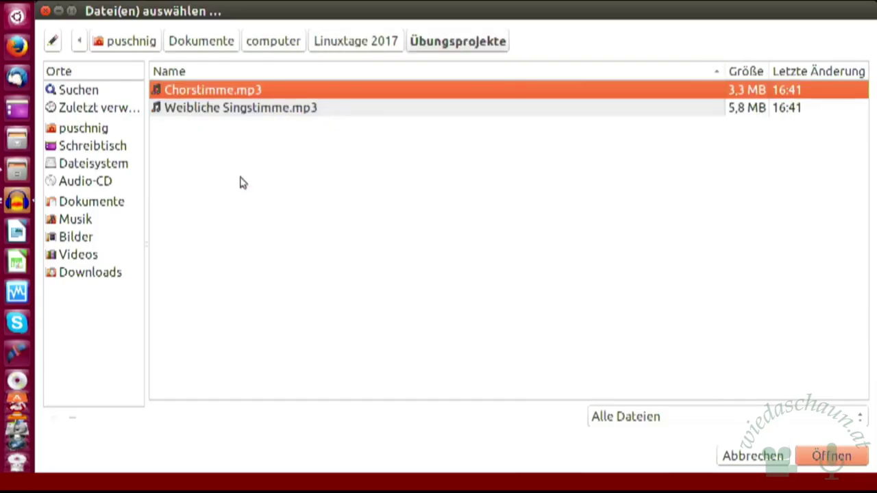
left_click(289, 108)
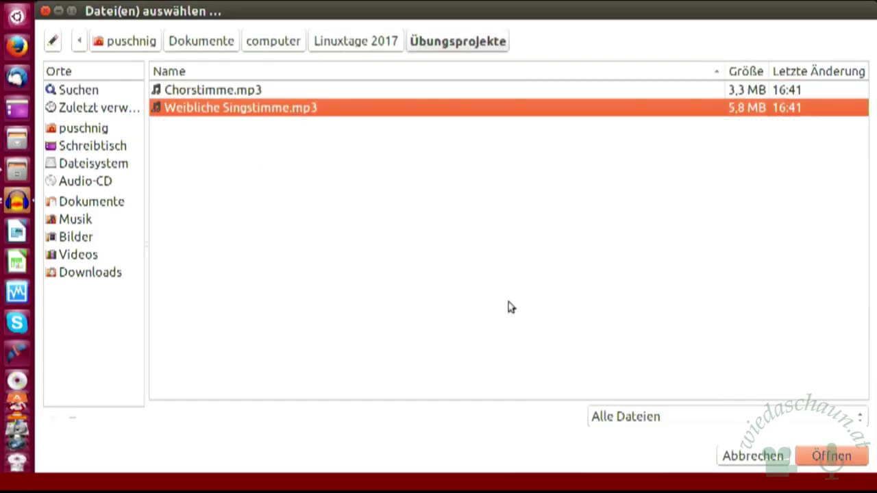
left_click(815, 464)
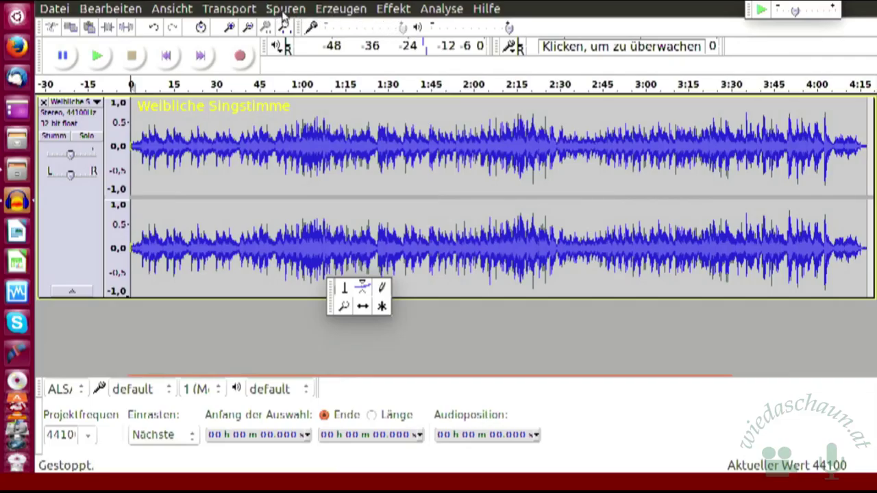
Step: Convert the Weibliche Singstimme track to mono with Spuren > Stereospur in Mono umwandeln
left_click(285, 9)
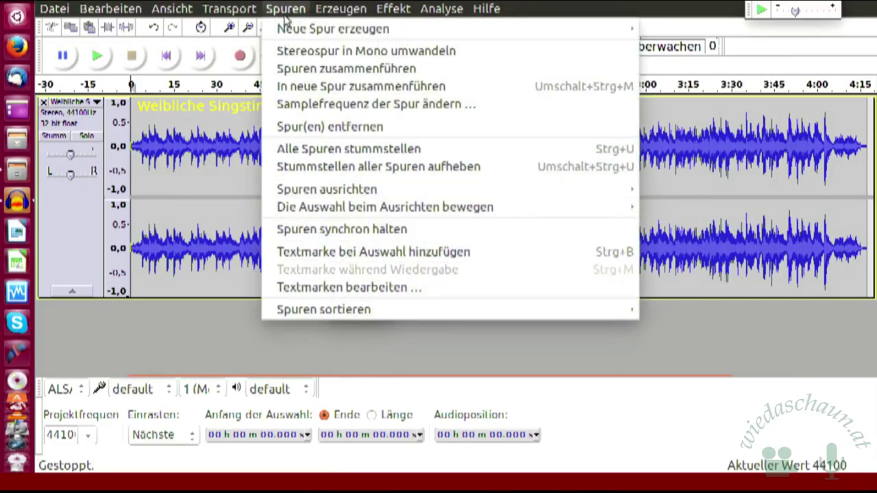
left_click(288, 54)
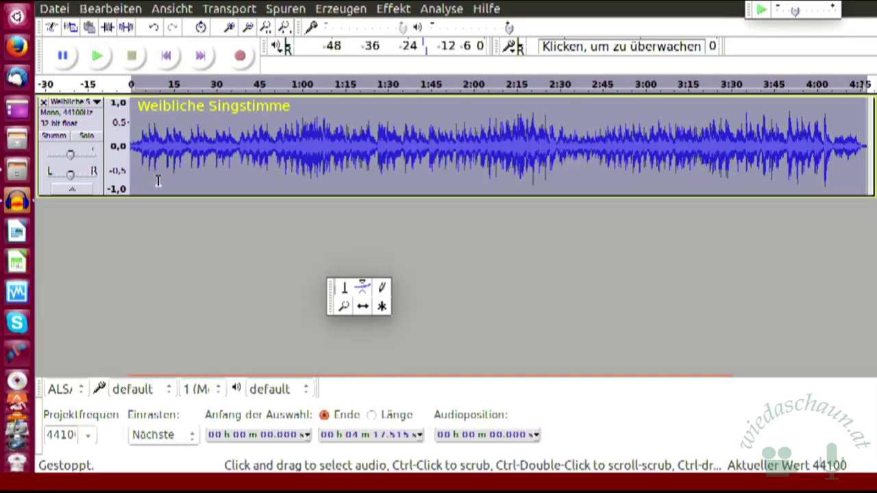
Step: Add an empty 44100 Hz mono track, Tonspur, beneath the vocal track via Spuren > Neue Spur erzeugen
left_click(292, 10)
mouse_move(313, 32)
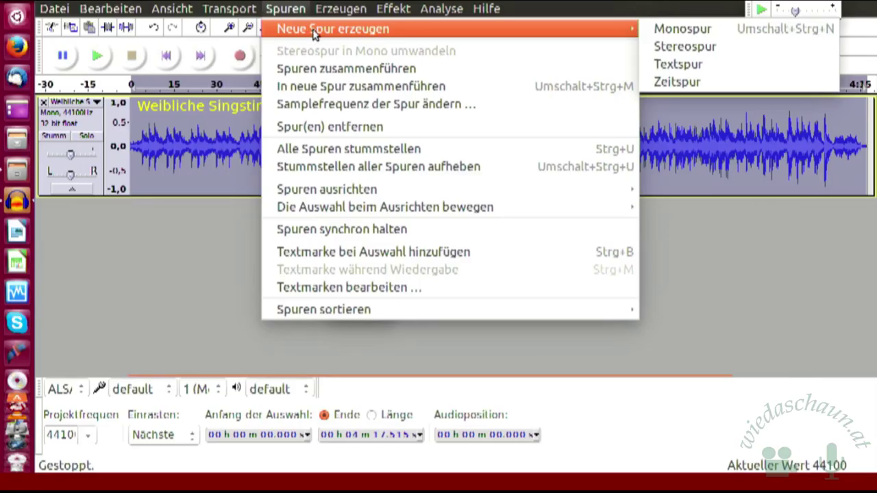
left_click(662, 31)
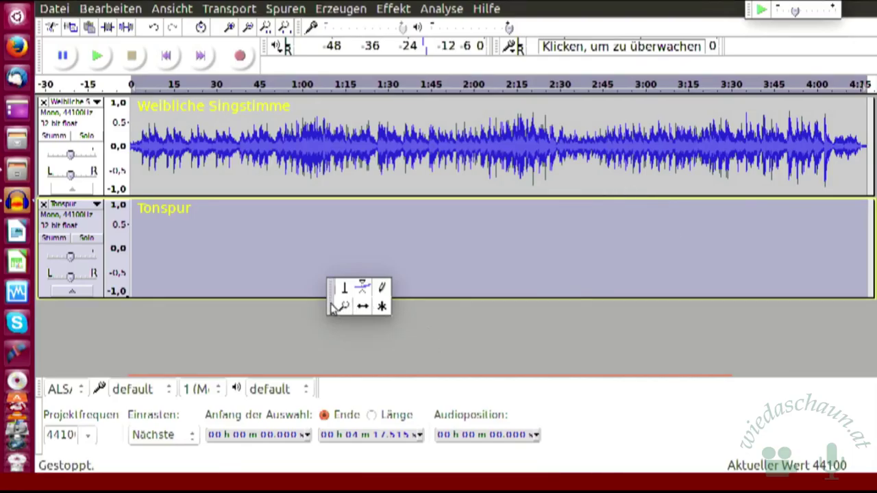
Step: Shift the floating Tools toolbar slightly down, clear of the two tracks
left_click_drag(331, 308, 327, 339)
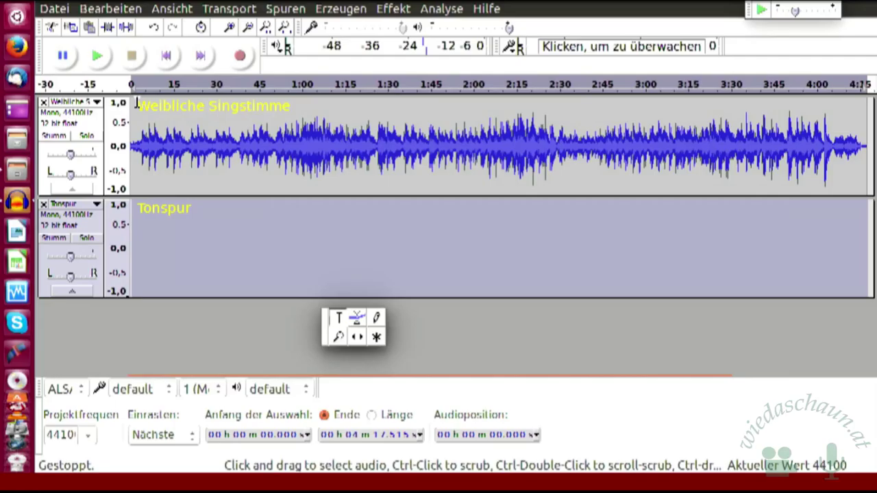
left_click(286, 9)
mouse_move(305, 34)
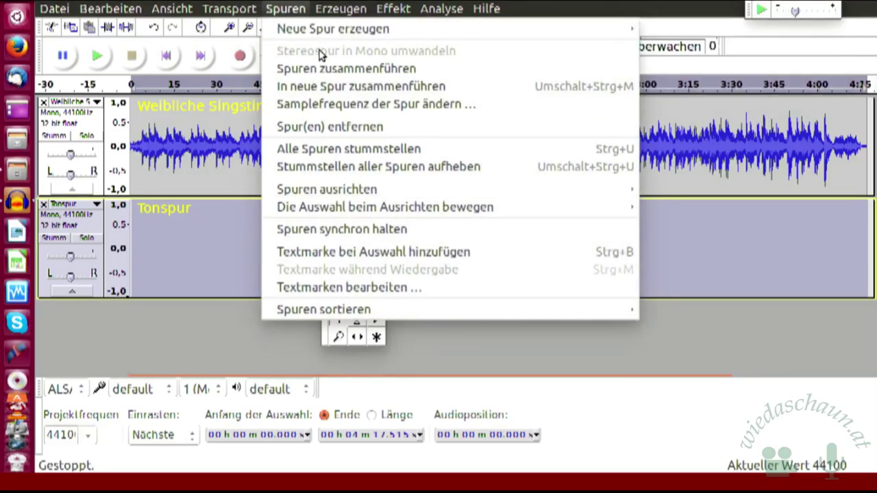
left_click(292, 6)
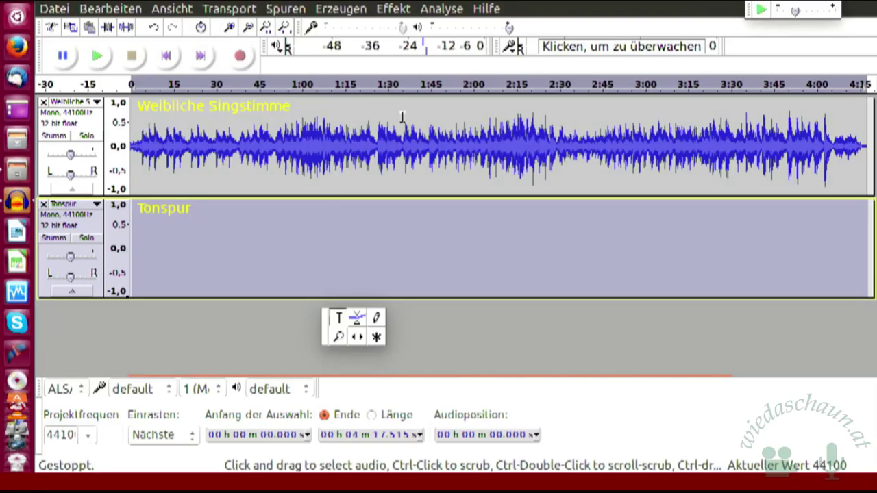
Step: Select 0:00 to 1:35 of the Weibliche Singstimme vocal with the Selection tool
left_click(402, 116)
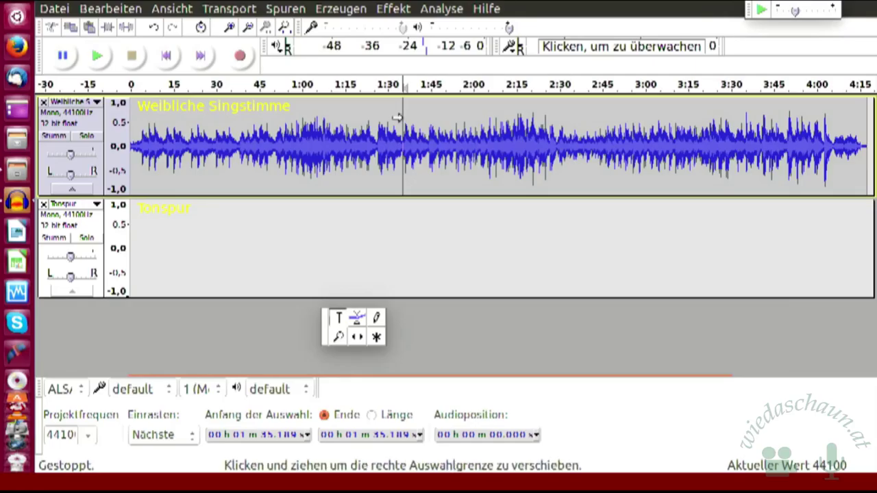
left_click_drag(396, 118, 123, 122)
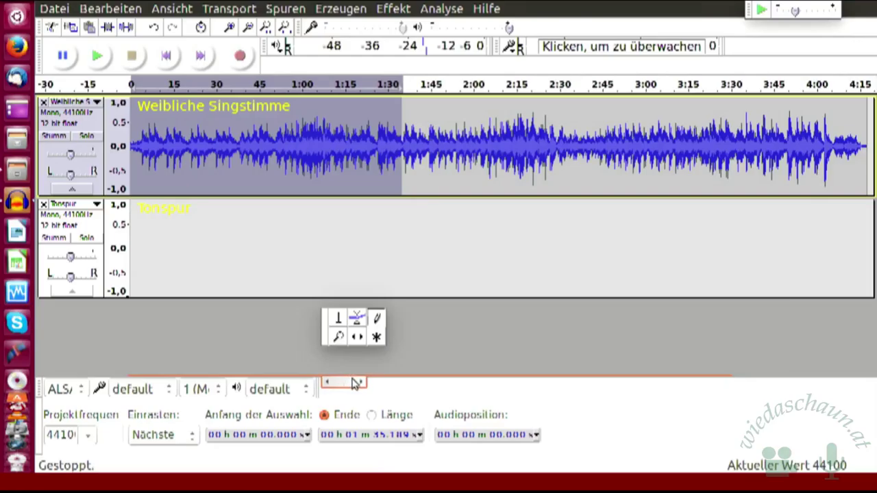
Step: Try moving the vocal clip with Time Shift, then return to the Selection tool and clear the selection
key("F4")
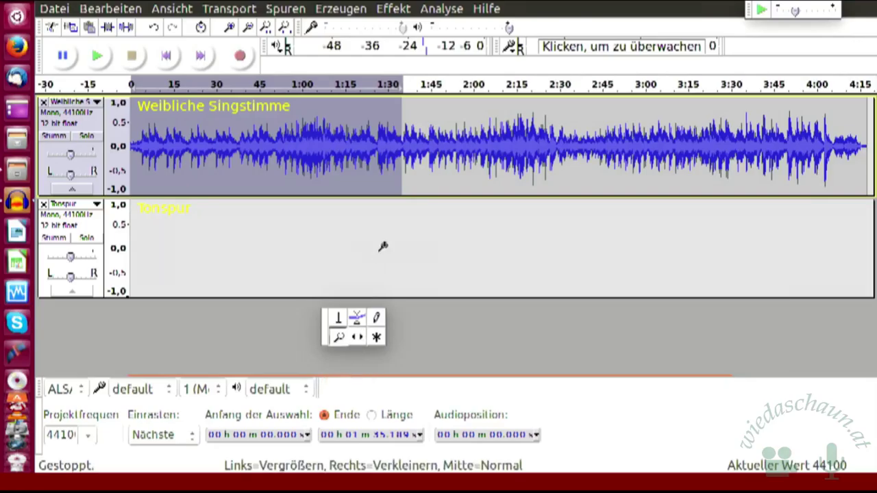
key("F5")
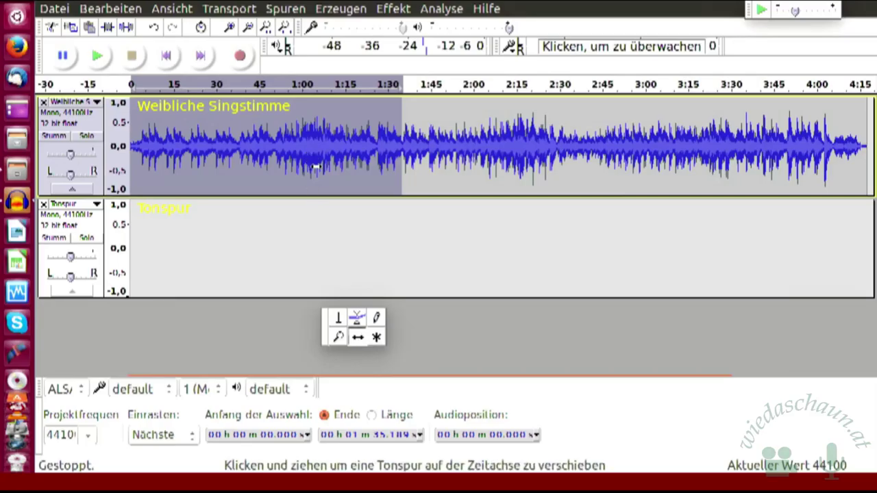
left_click(292, 176)
mouse_move(293, 175)
left_mouse_down()
mouse_move(295, 207)
mouse_move(304, 171)
mouse_move(294, 175)
left_mouse_up()
left_click(341, 318)
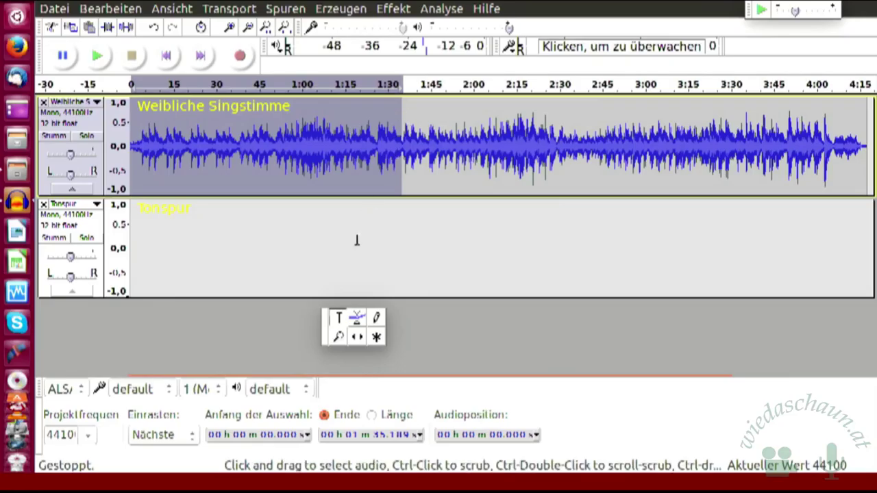
left_click(432, 175)
Step: Place the edit point at 1:35.189 in the vocal track and bring up the Bearbeiten menu
left_click(403, 134)
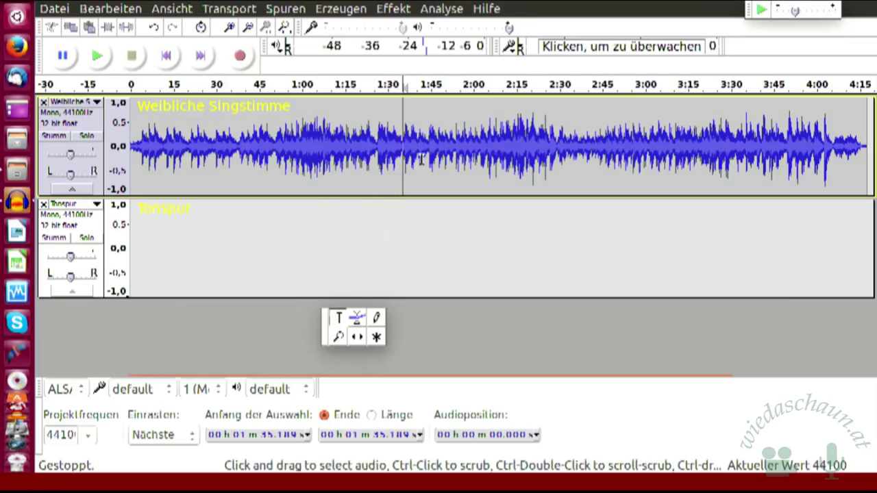
left_click(119, 10)
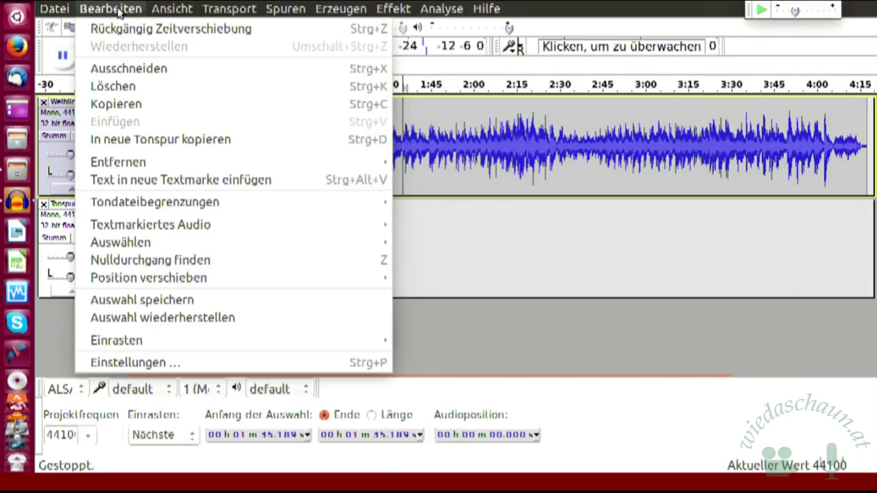
mouse_move(167, 10)
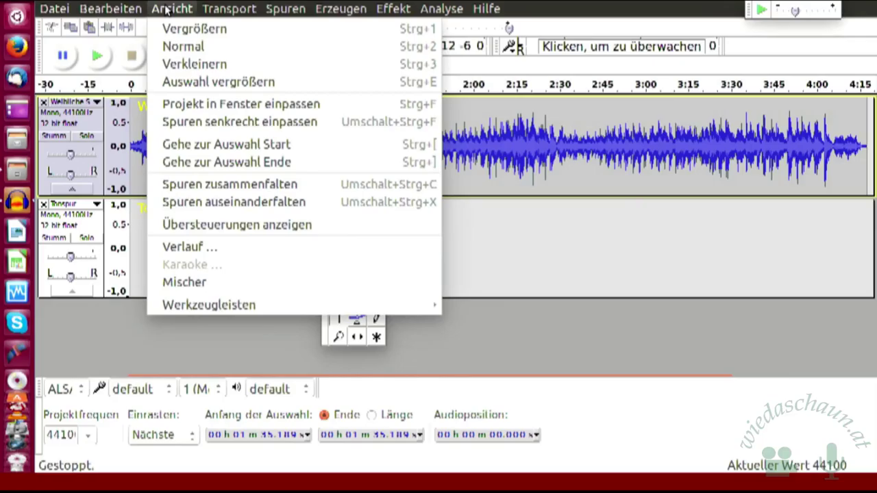
mouse_move(284, 12)
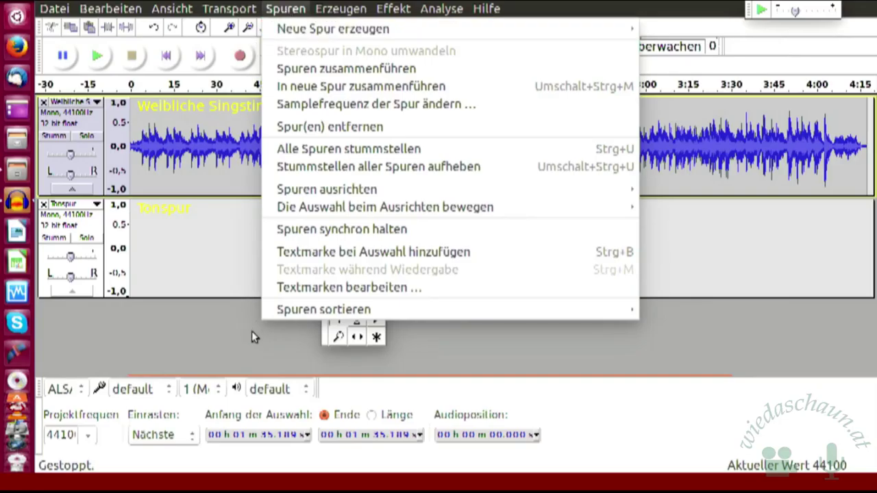
left_click(215, 250)
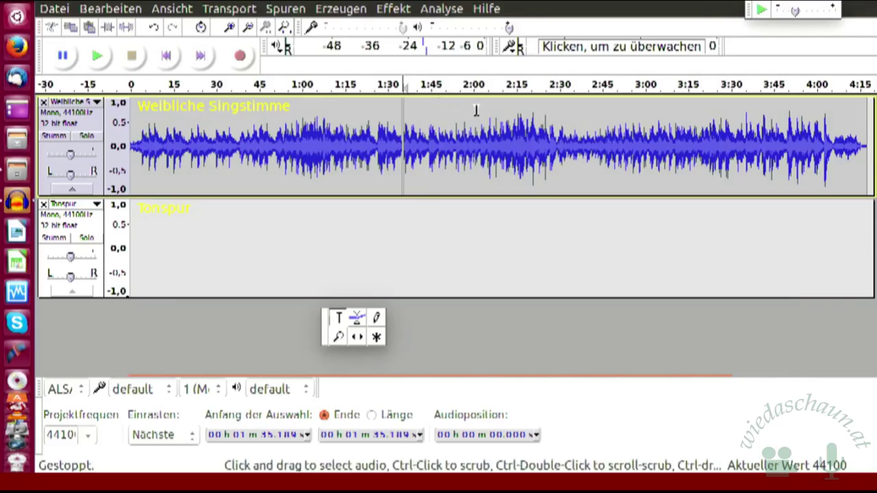
left_click(125, 11)
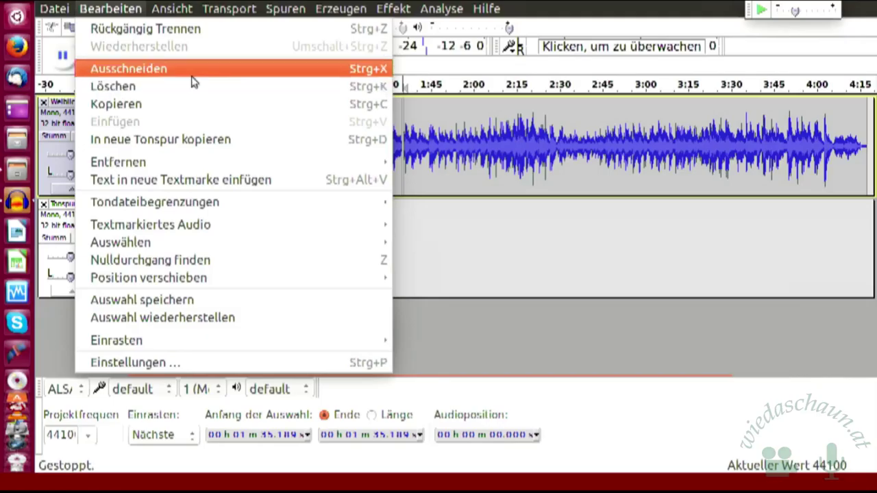
left_click(441, 247)
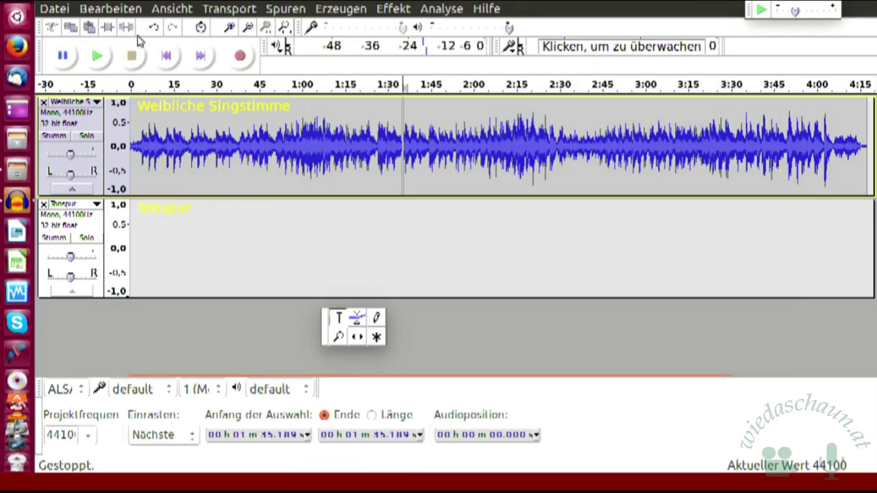
Step: Put the edit point at about 0:38 in the vocal track, browsing Bearbeiten without choosing a command
left_click(242, 147)
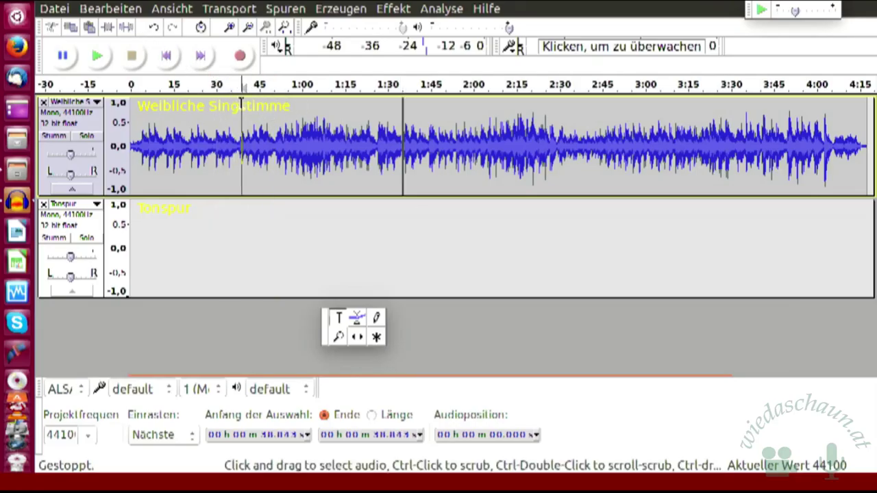
left_click(116, 9)
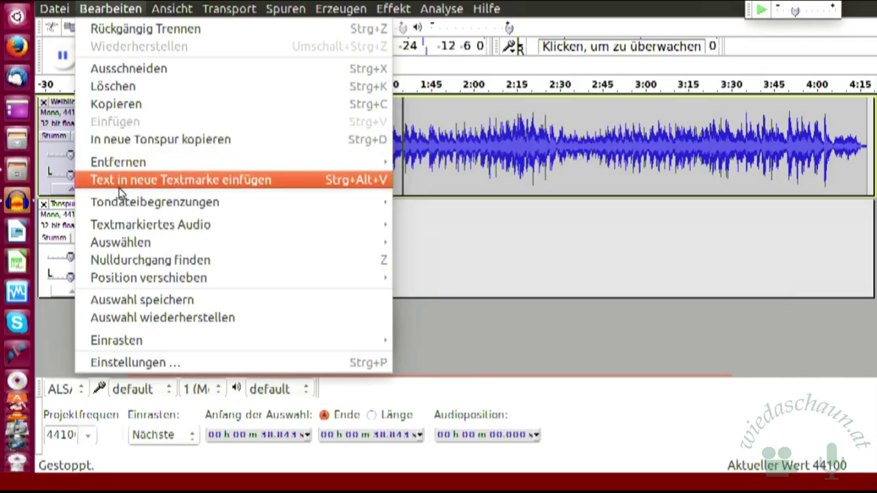
mouse_move(124, 207)
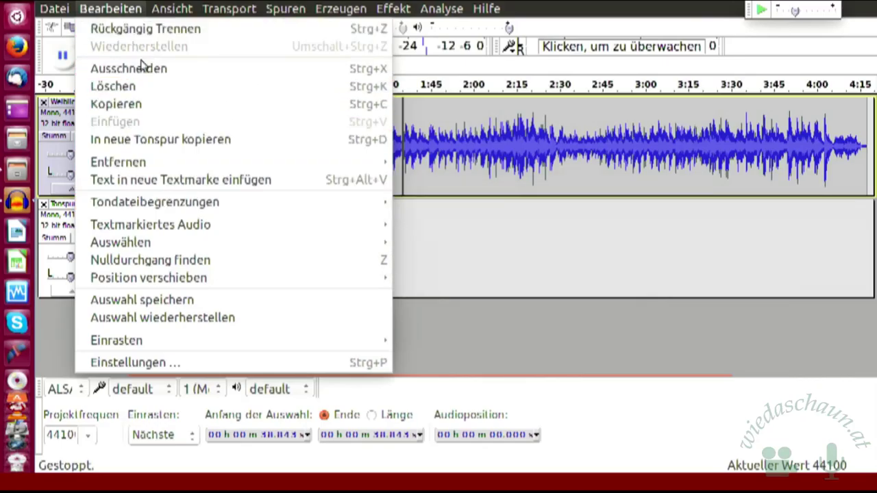
left_click(482, 332)
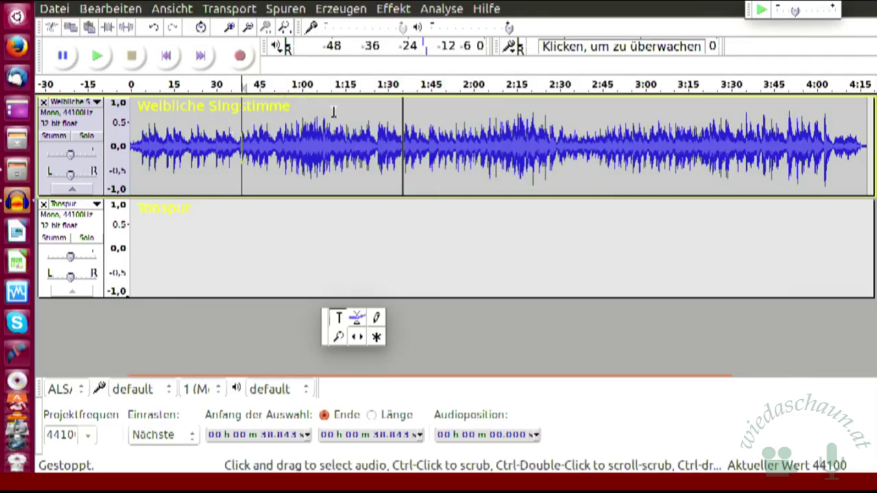
Step: With Time Shift, drag the opening vocal clip into Tonspur and the remaining clip to about 1:20
left_click(358, 339)
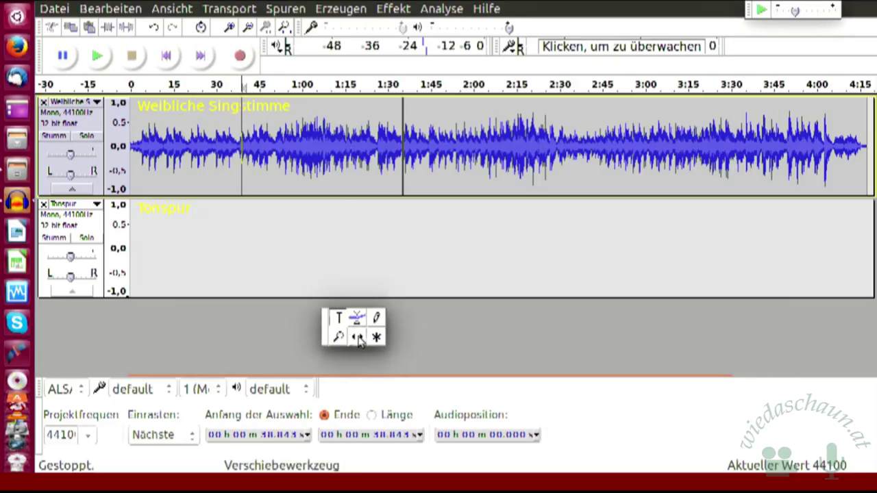
left_click_drag(334, 153, 334, 230)
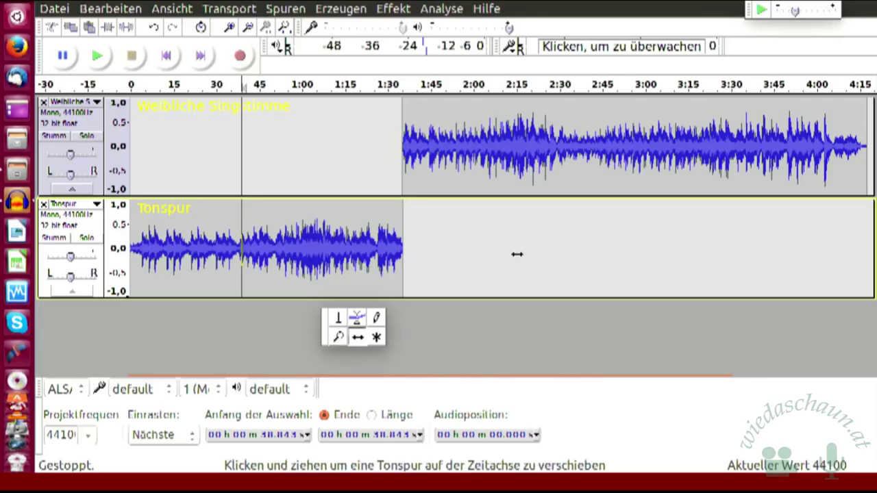
mouse_move(580, 132)
left_mouse_down()
mouse_move(318, 133)
mouse_move(583, 142)
left_mouse_up()
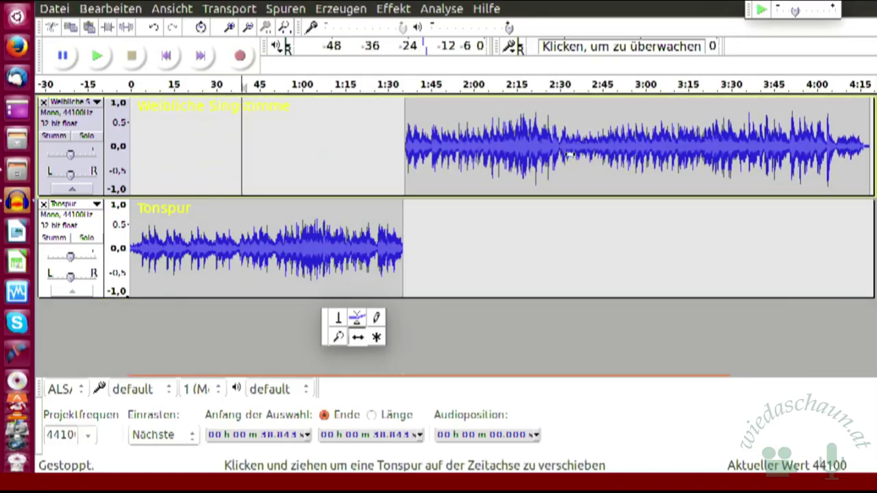
mouse_move(536, 135)
left_mouse_down()
mouse_move(519, 137)
mouse_move(559, 140)
mouse_move(459, 130)
mouse_move(541, 134)
mouse_move(413, 138)
mouse_move(552, 144)
mouse_move(544, 143)
left_mouse_up()
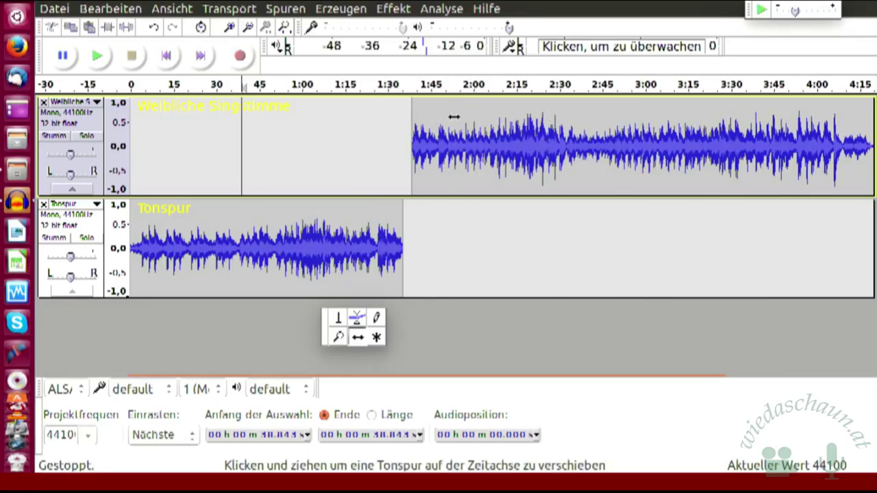
left_click_drag(451, 114, 402, 125)
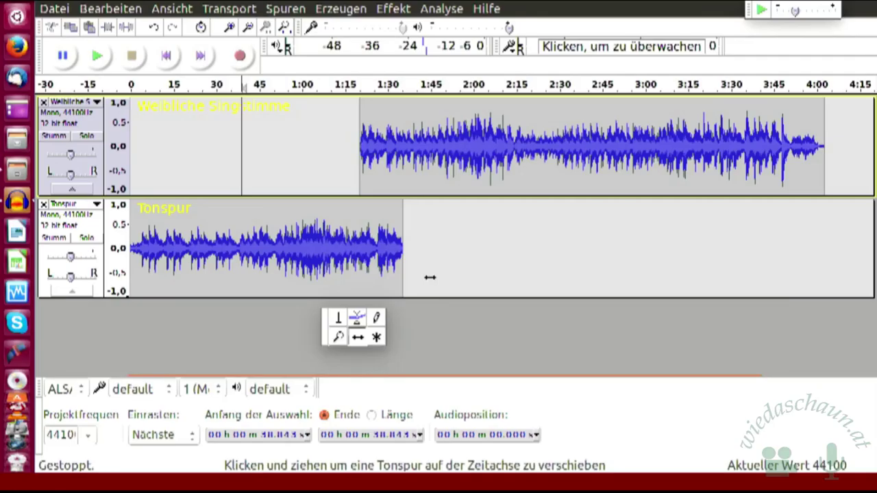
Step: Undo five times so both vocal clips return to Weibliche Singstimme, split at 1:35.189
left_click(155, 31)
left_click(155, 31)
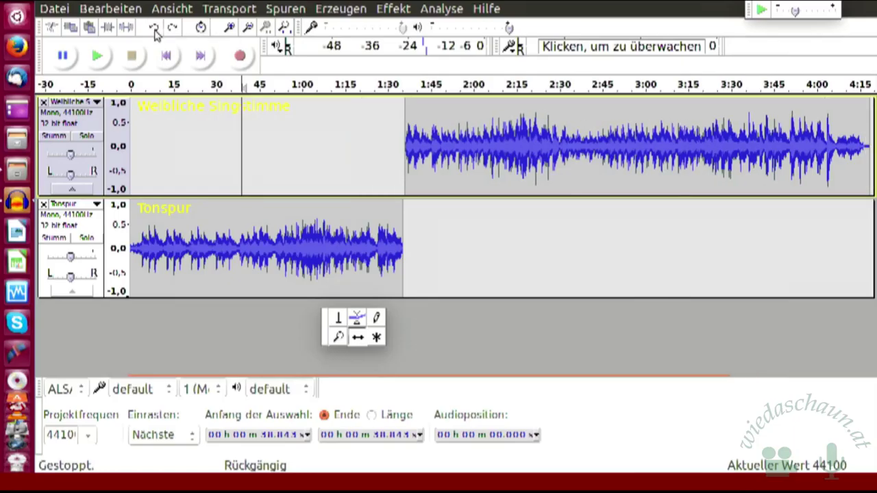
left_click(155, 32)
left_click(155, 32)
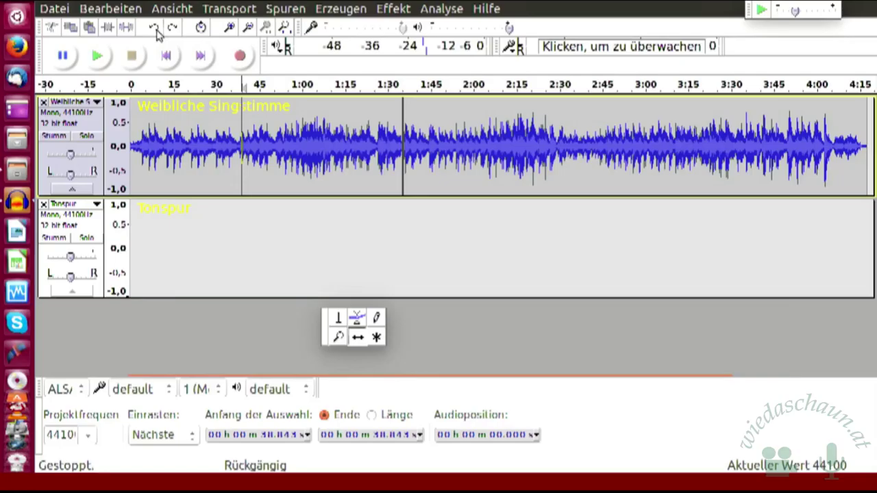
left_click(156, 31)
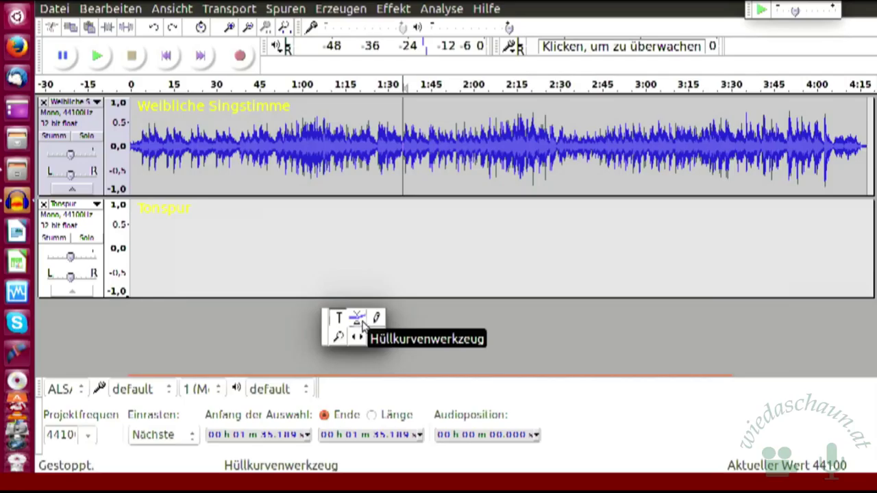
Step: With the Envelope tool, add volume points on the vocal track near 0:53 and 1:15
left_click(363, 322)
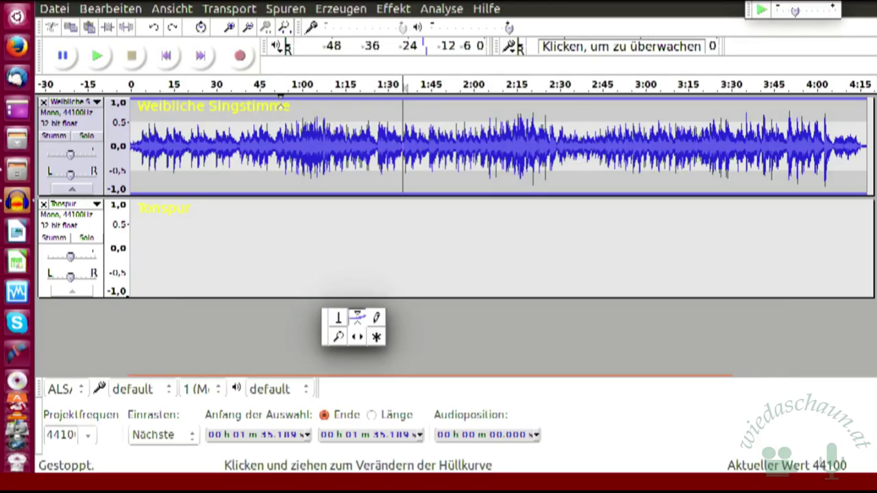
left_click(286, 104)
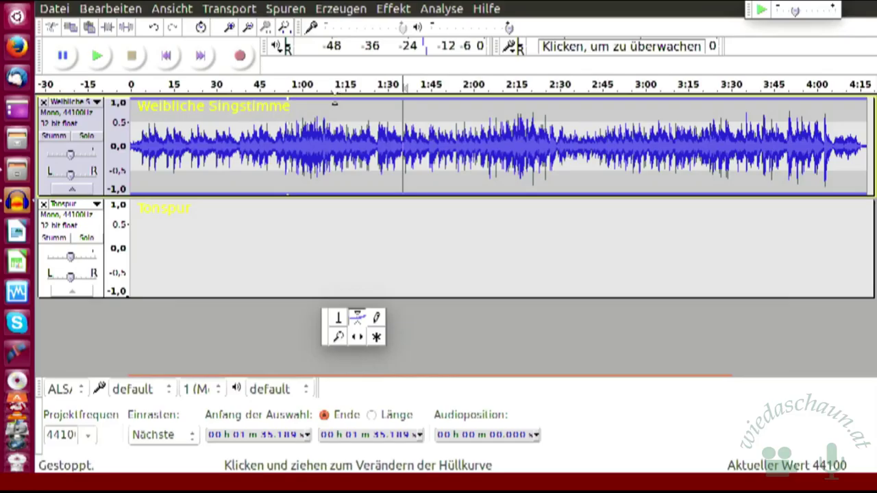
left_click(333, 103)
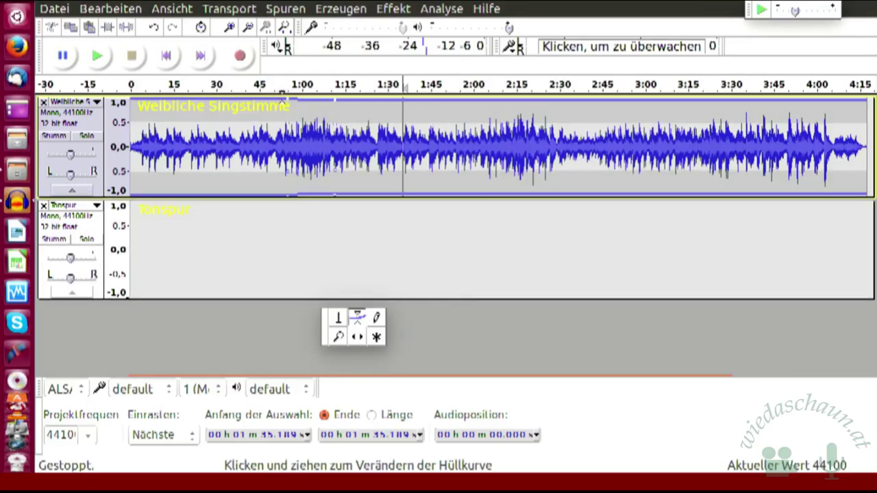
left_click(281, 104)
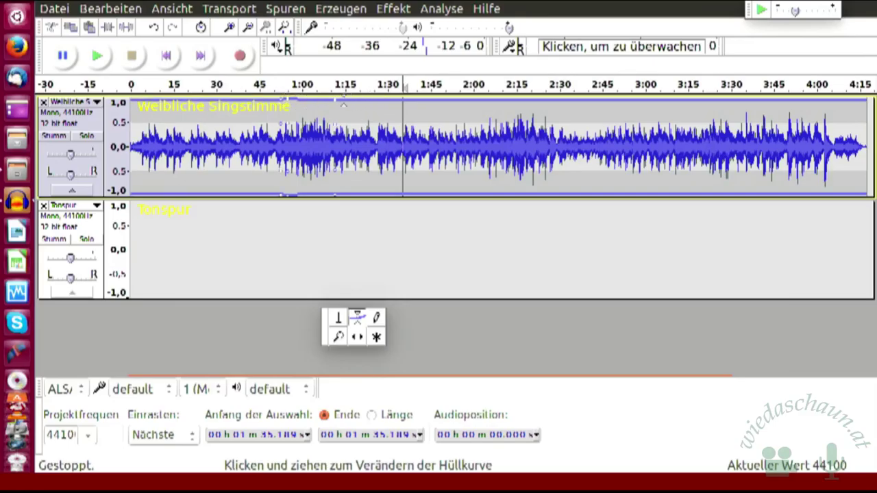
left_click(342, 103)
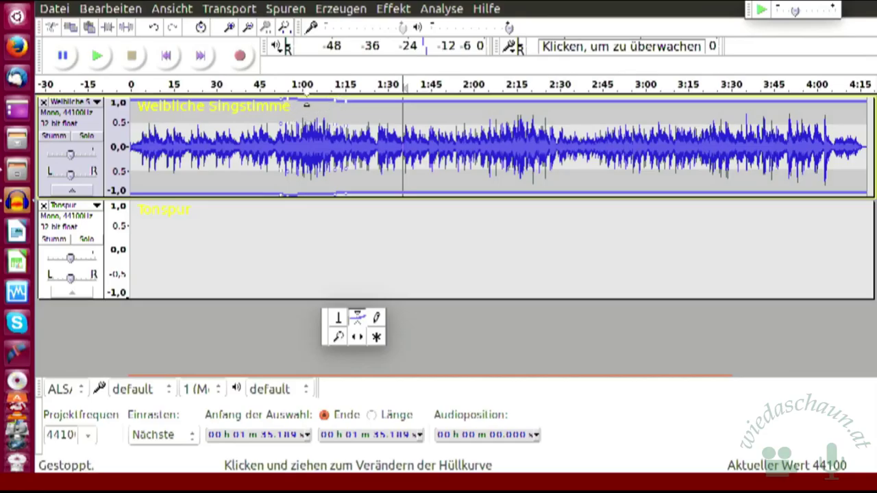
Step: Drag the envelope points into a smooth volume dip from about 0:53 recovering by 1:15
left_click_drag(306, 104, 333, 118)
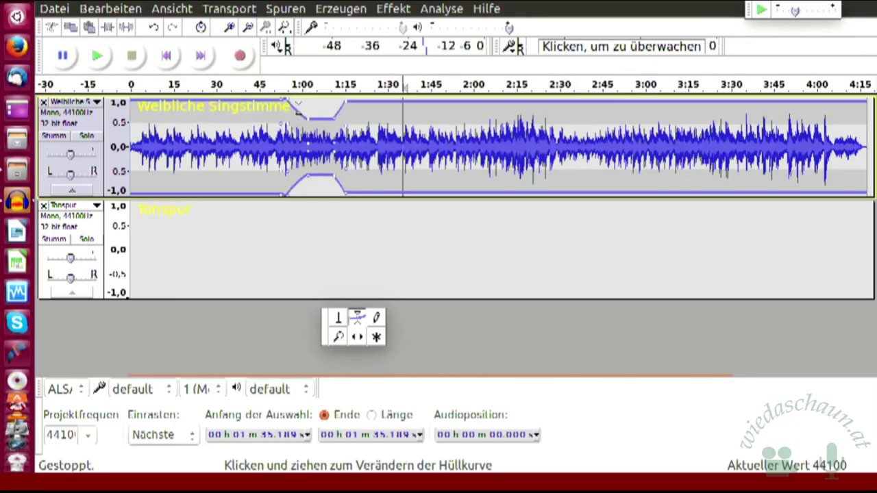
left_click_drag(288, 104, 290, 117)
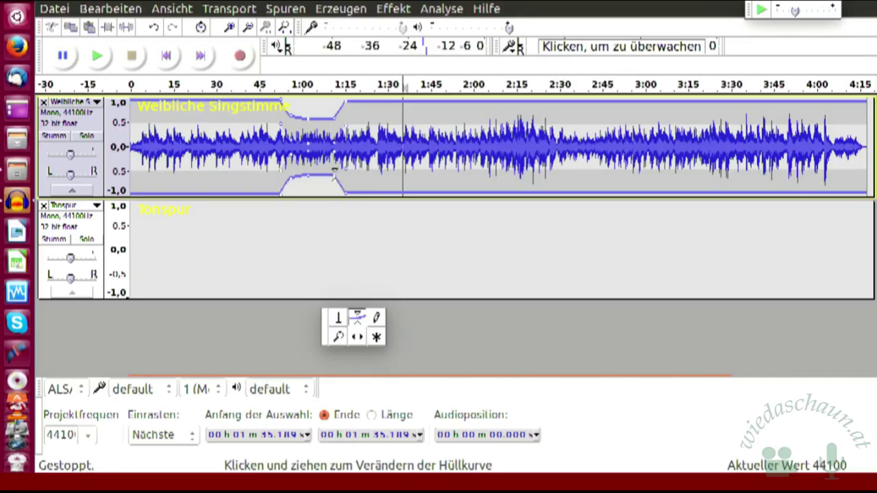
left_click_drag(330, 179, 347, 209)
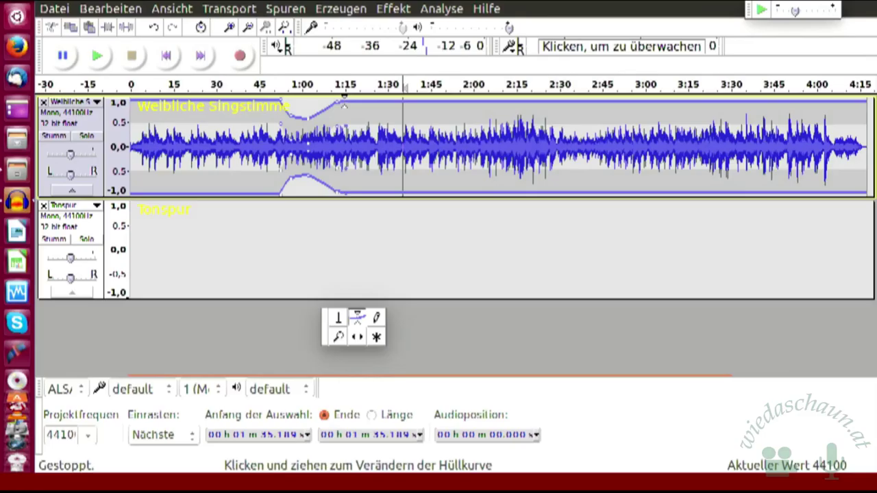
left_click_drag(350, 103, 384, 103)
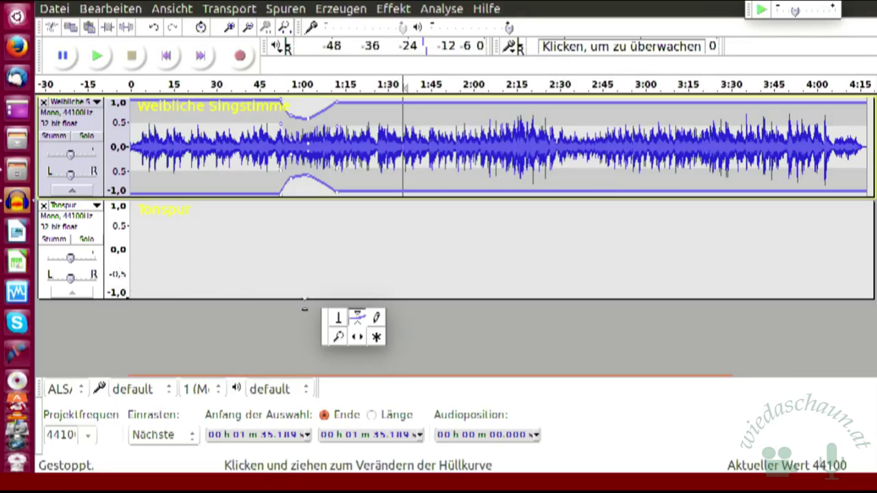
Step: Switch back to the Selection Tool so the envelope lines are hidden
left_click(339, 322)
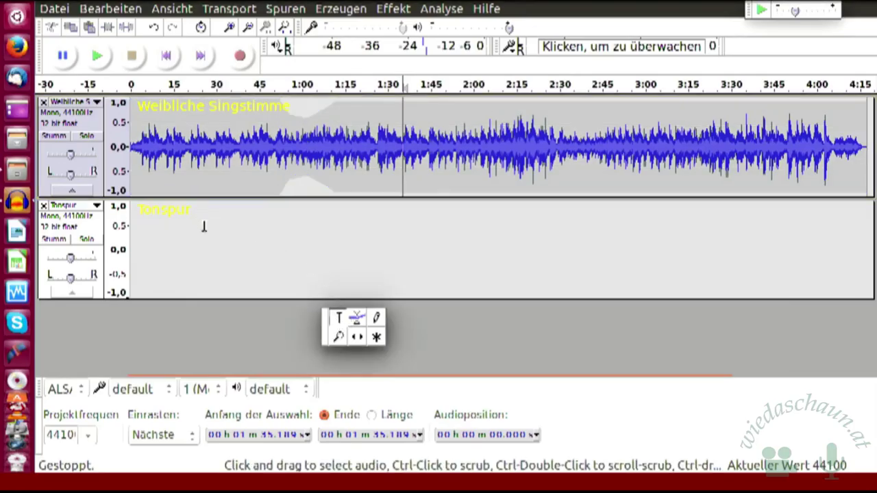
Step: Select the empty Tonspur track and remove it with Spuren > Spur(en) entfernen
left_click(98, 292)
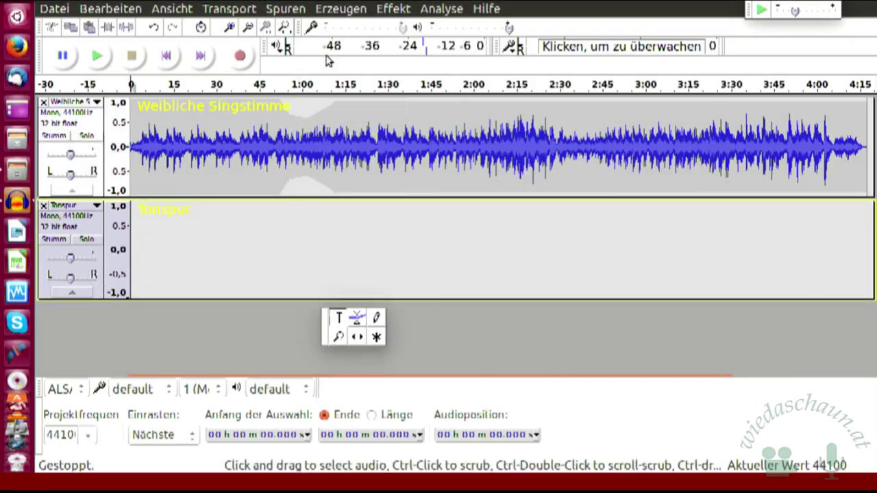
left_click(288, 8)
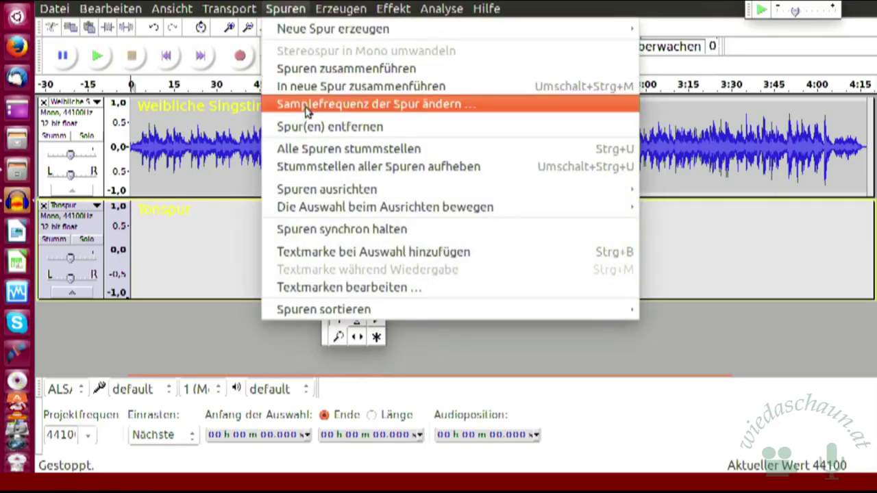
left_click(327, 128)
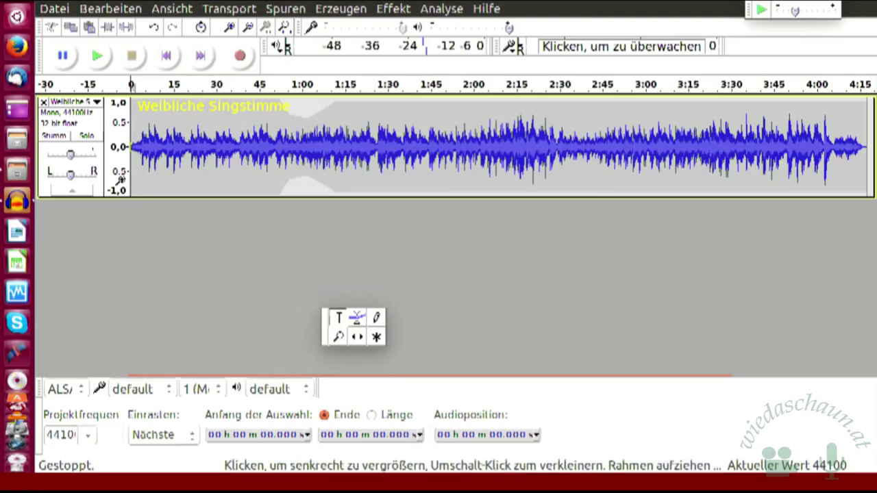
left_click(80, 104)
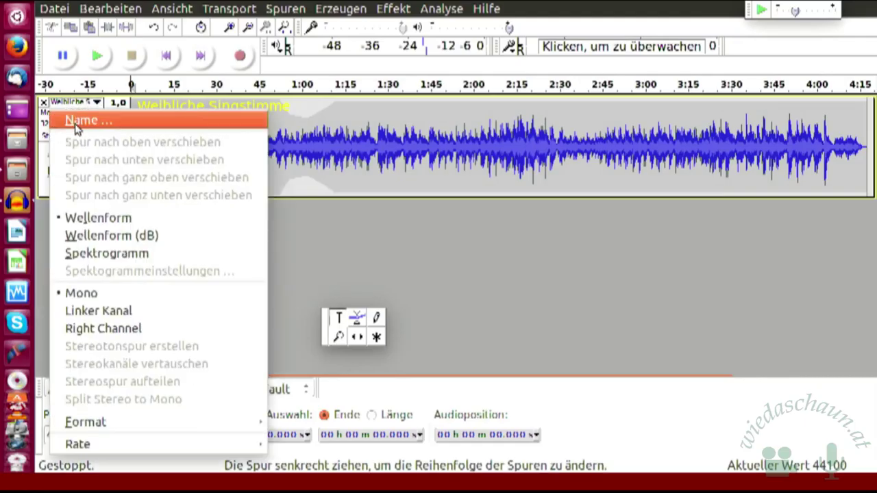
left_click(81, 121)
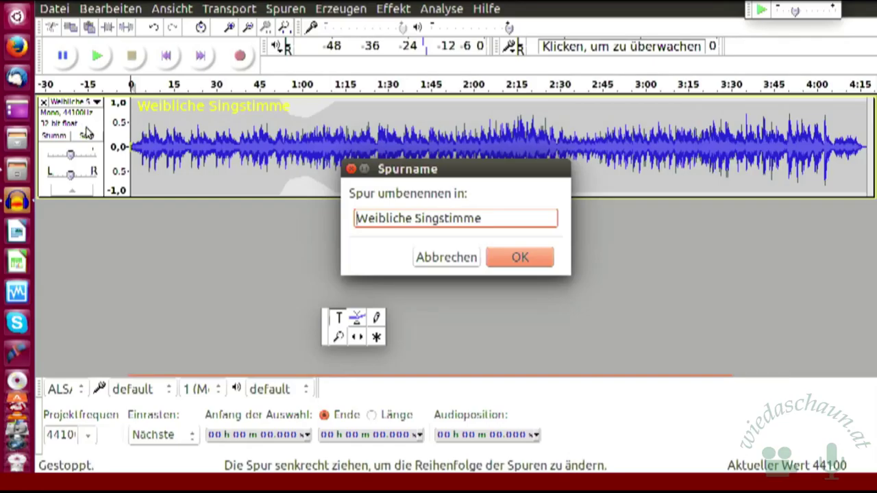
left_click(524, 263)
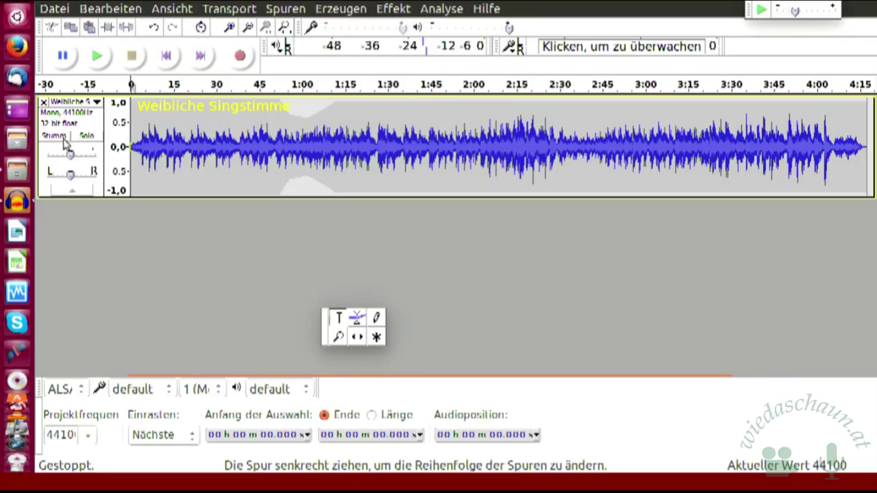
Step: Toggle mute on Weibliche Singstimme, then solo the track instead
left_click(62, 138)
left_click(62, 138)
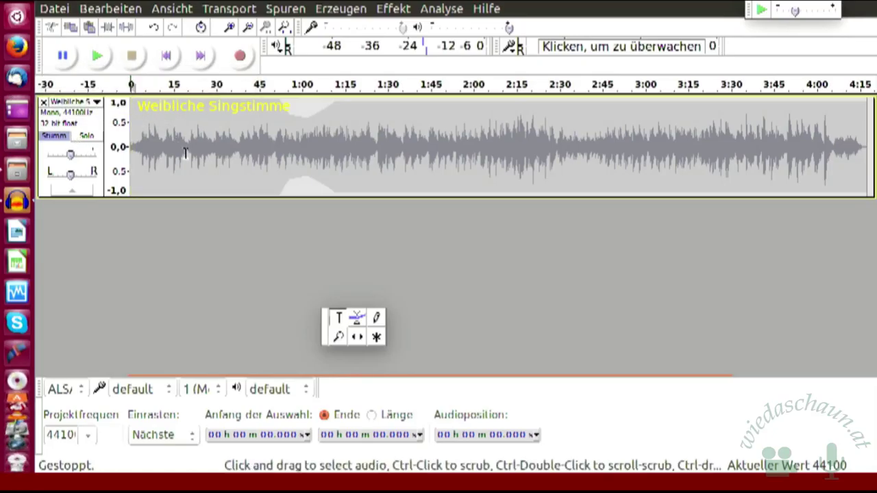
left_click(88, 137)
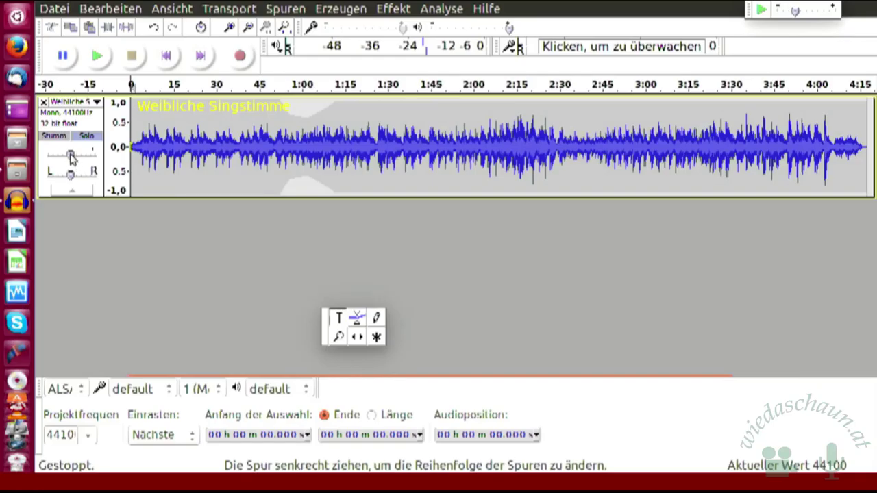
Step: Set the track gain to about -7 dB and pan it 30% to the left
left_click_drag(72, 156, 53, 154)
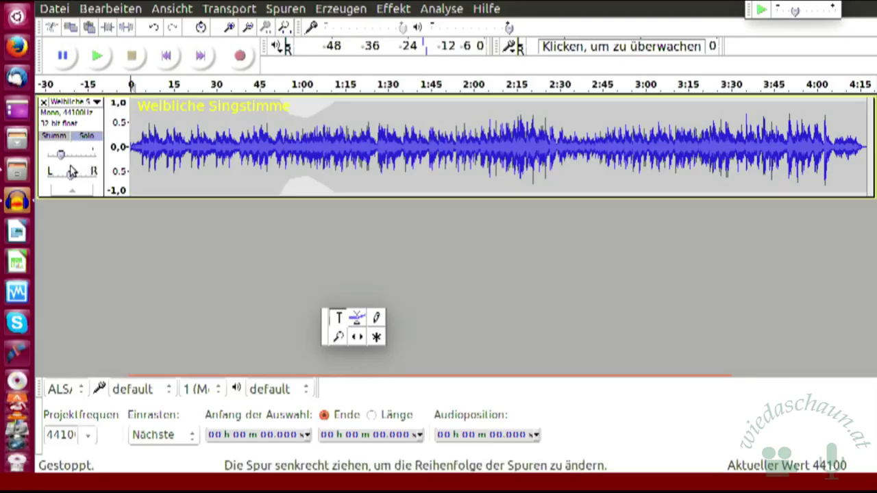
left_click_drag(64, 153, 82, 161)
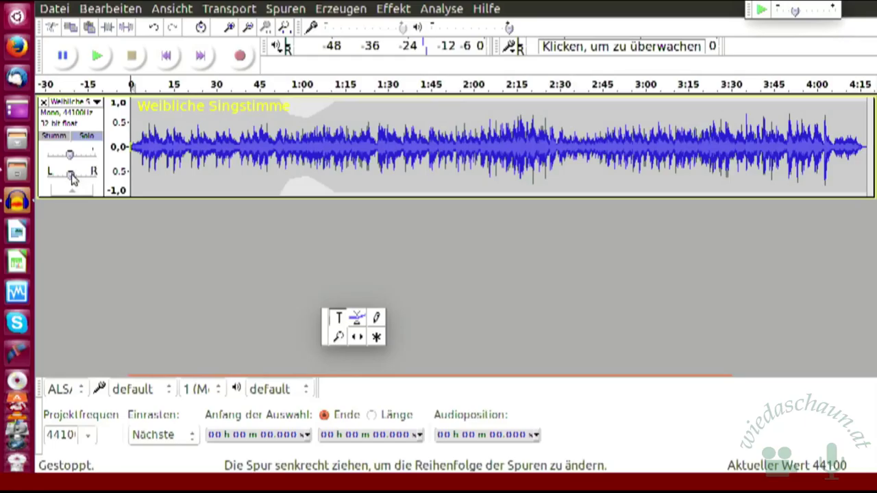
mouse_move(72, 177)
left_mouse_down()
mouse_move(84, 177)
mouse_move(69, 177)
left_mouse_up()
left_click(72, 192)
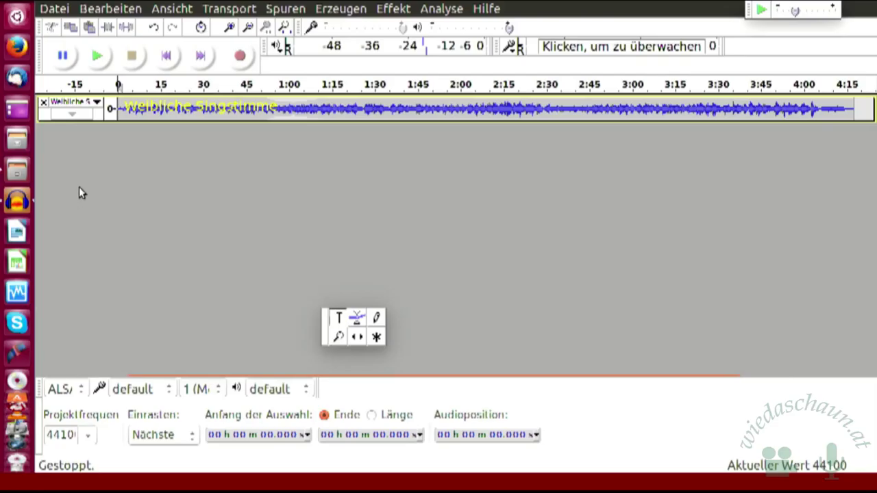
left_click(71, 115)
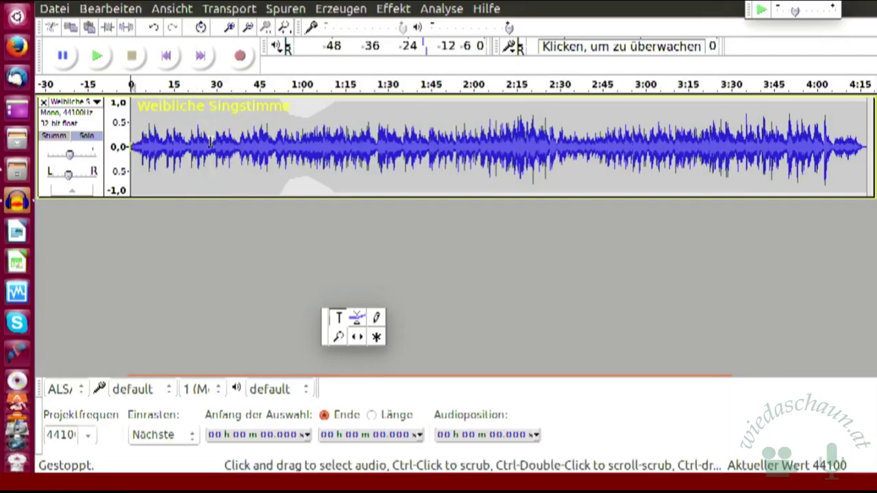
Step: Undo eleven times, reverting pan, volume, Tonspur and earlier edits back past the stereo track
left_click(155, 28)
left_click(155, 28)
left_click(155, 28)
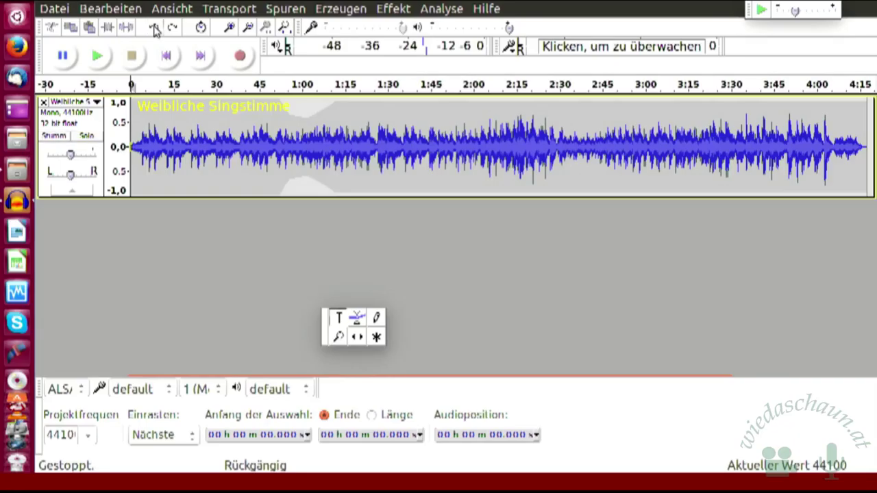
left_click(154, 28)
left_click(154, 29)
left_click(155, 28)
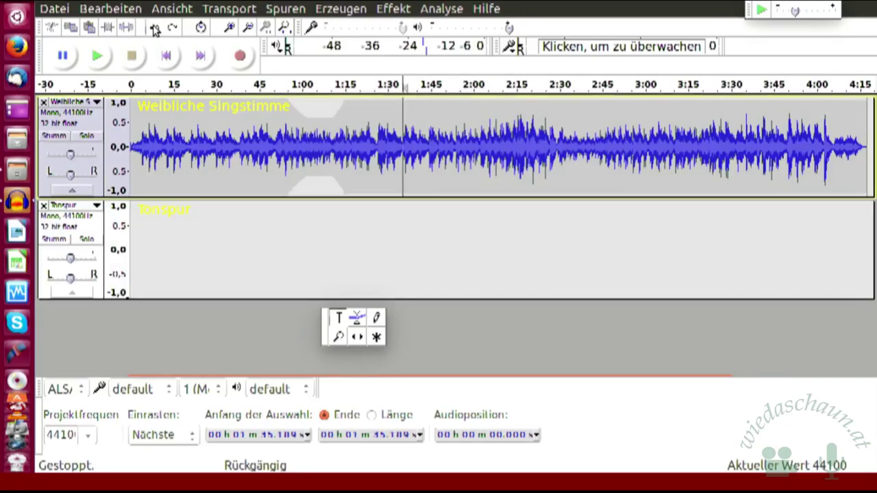
left_click(155, 28)
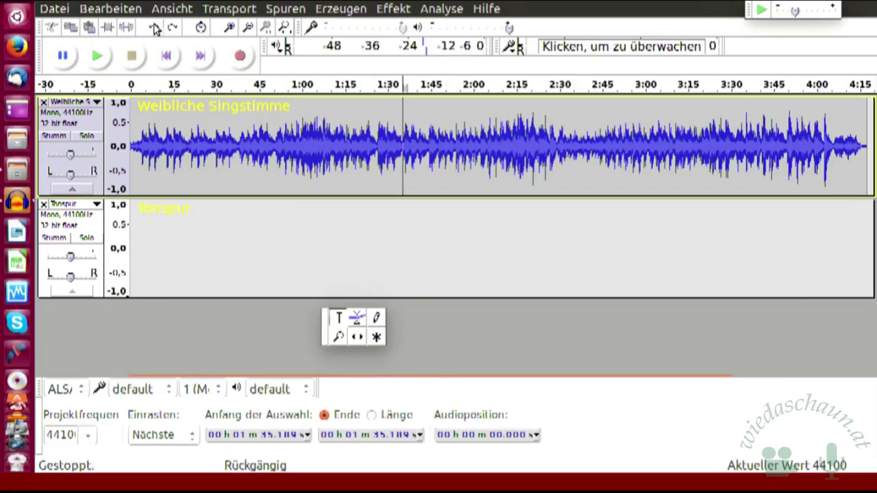
left_click(155, 28)
left_click(155, 28)
left_click(155, 28)
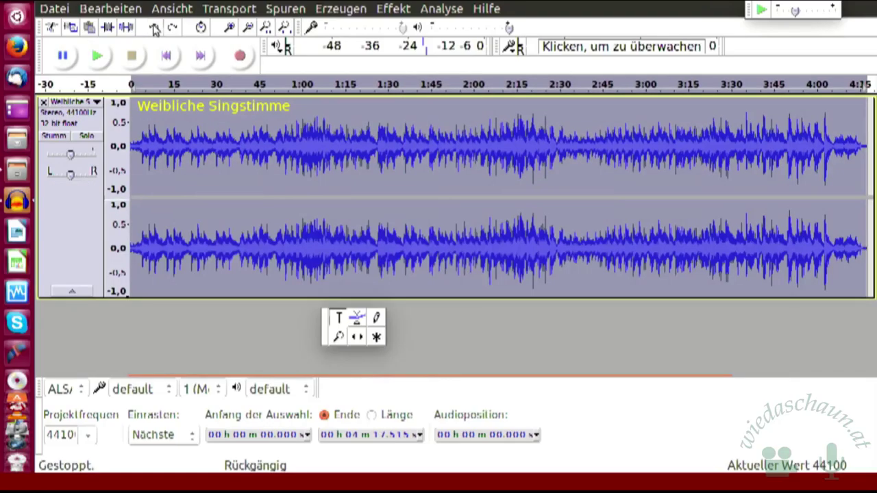
left_click(155, 28)
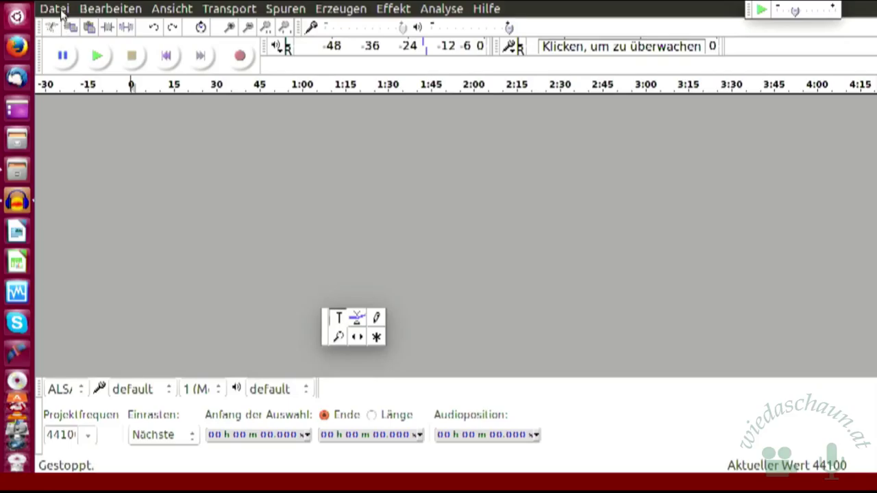
Step: Start Save Project As into Linuxtage 2017 > Übungsprojekte, entering the name Klingelton
left_click(61, 13)
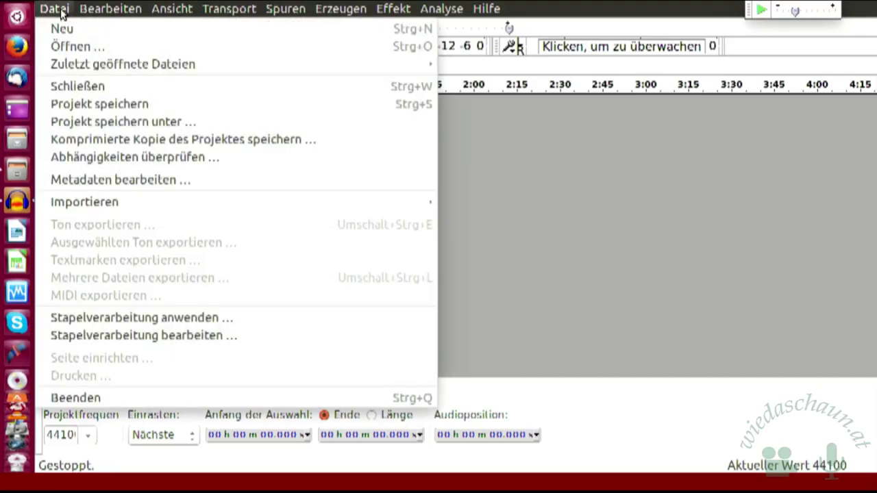
left_click(126, 121)
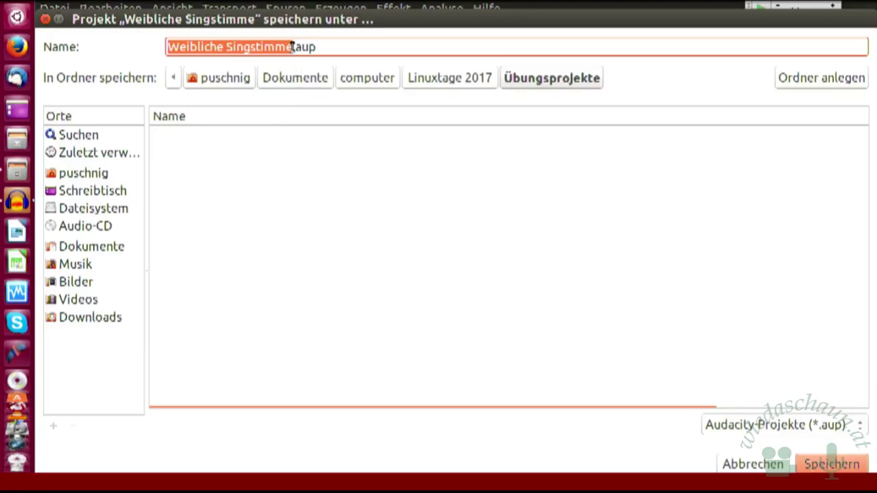
left_click(446, 78)
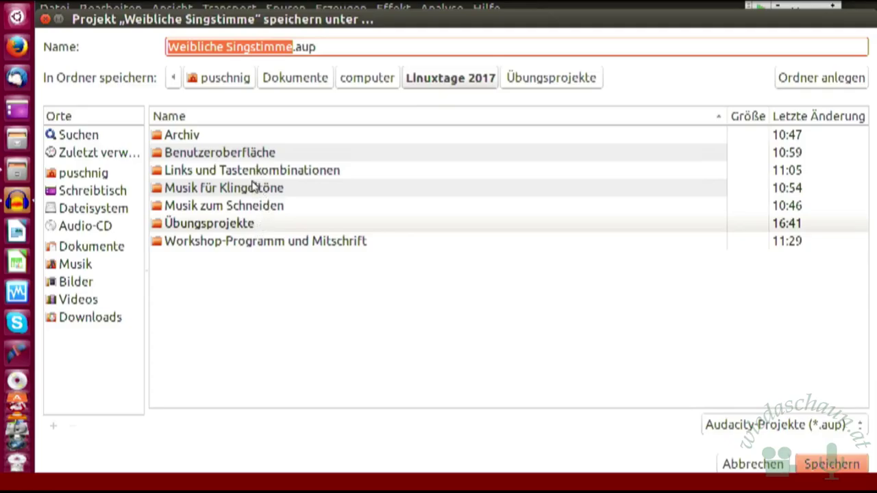
double_click(237, 223)
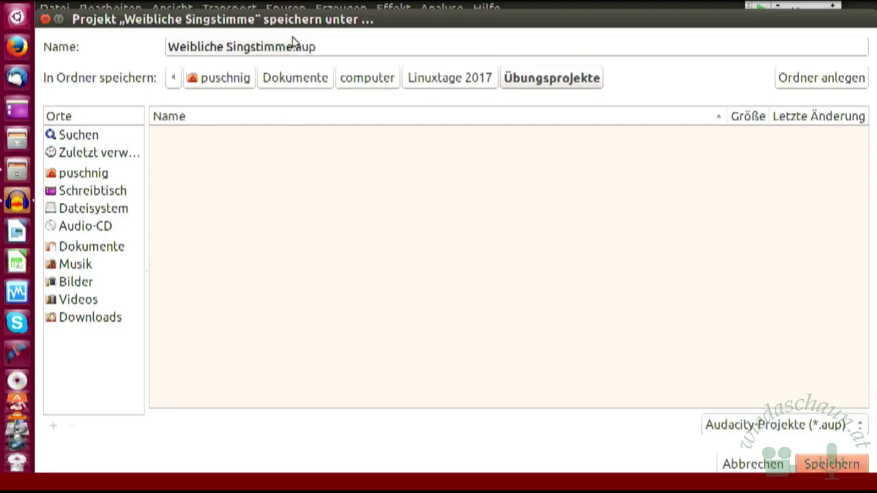
left_click_drag(291, 45, 150, 29)
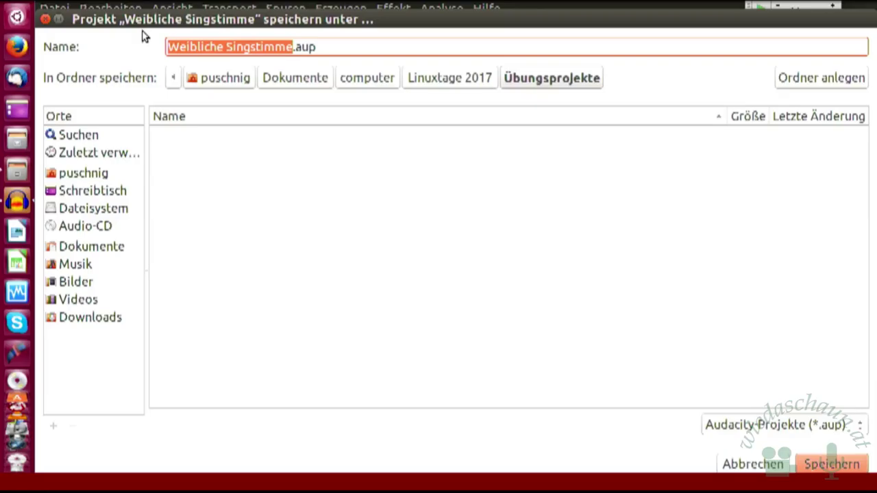
type("Klinge")
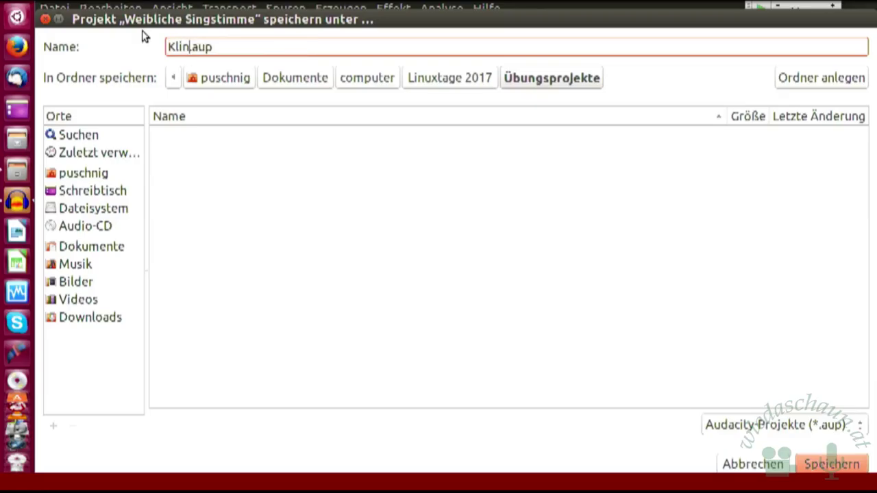
type("lton")
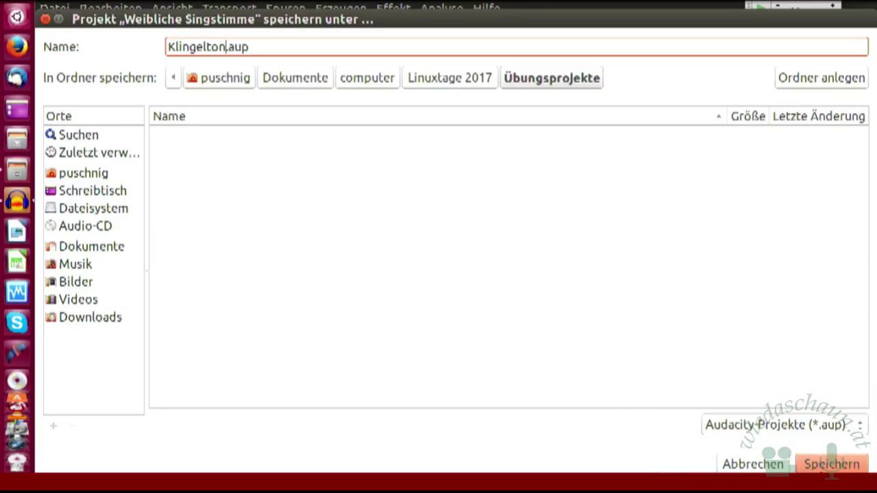
Step: Save the empty project as Klingelton.aup, accepting the empty-project warning
left_click(833, 465)
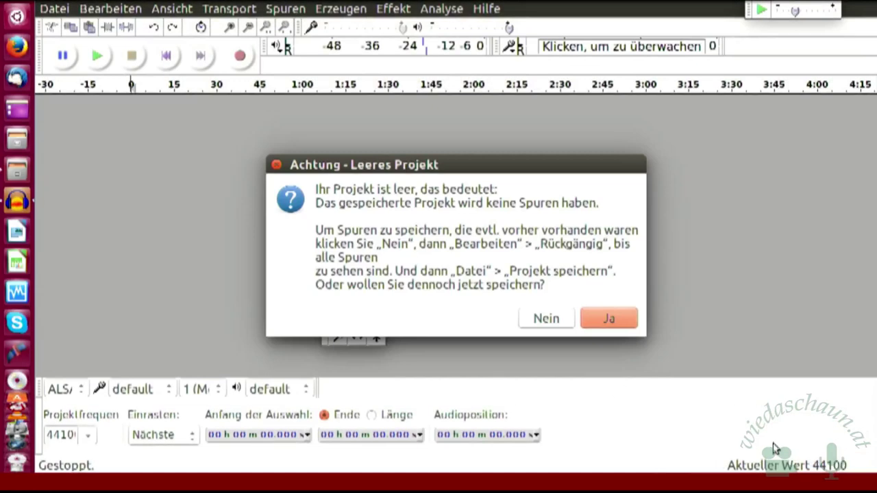
left_click(616, 320)
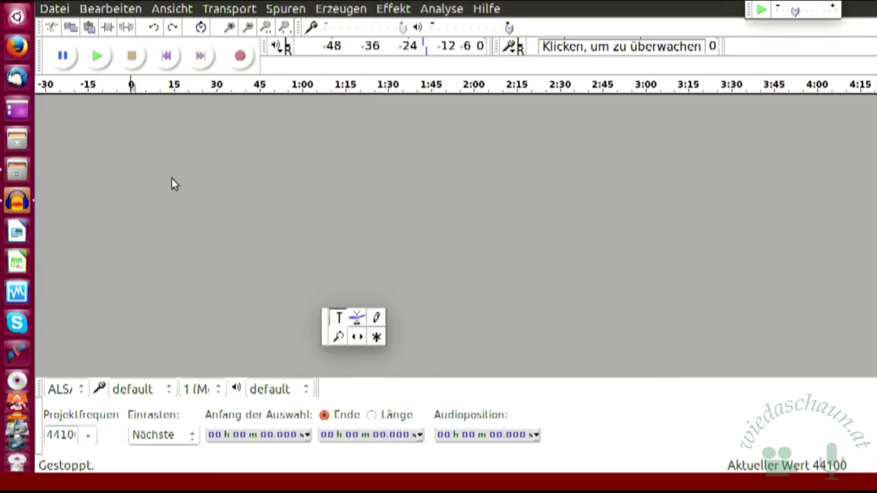
Step: Import 'Whatever you want langsam 120 Prozent.mp3' from Linuxtage 2017/Musik für Klingeltöne
left_click(55, 10)
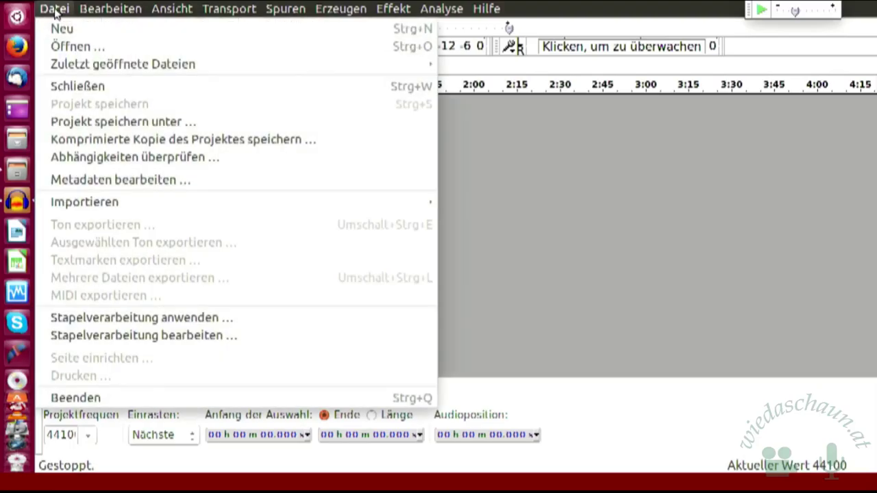
mouse_move(113, 207)
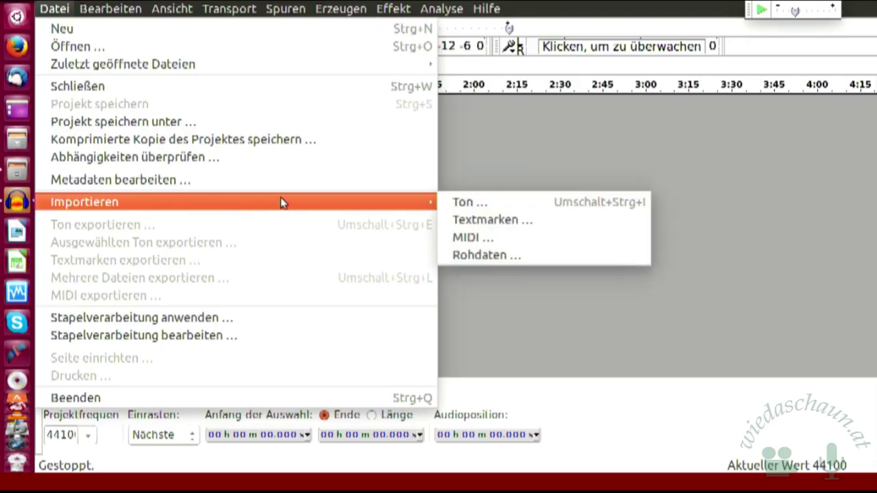
left_click(472, 205)
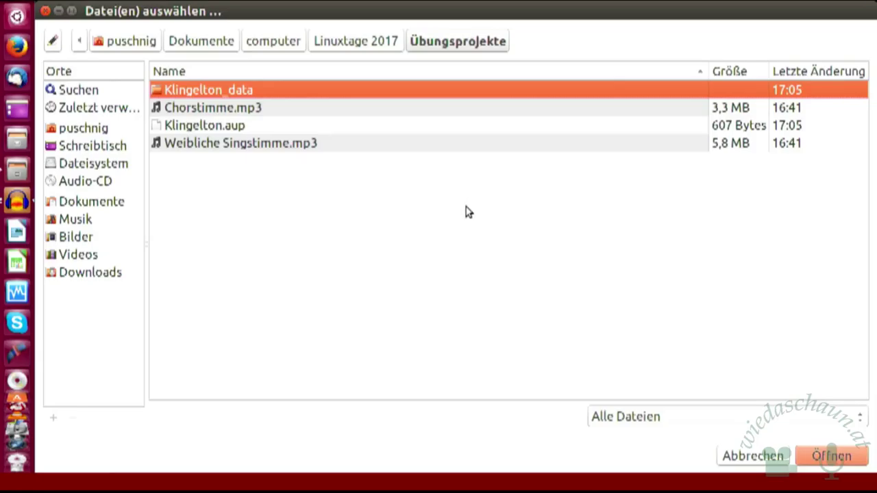
left_click(355, 47)
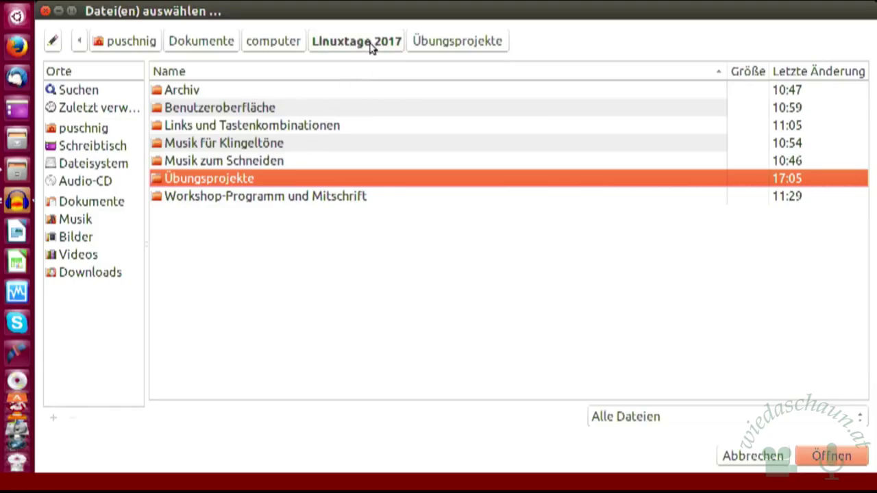
double_click(304, 146)
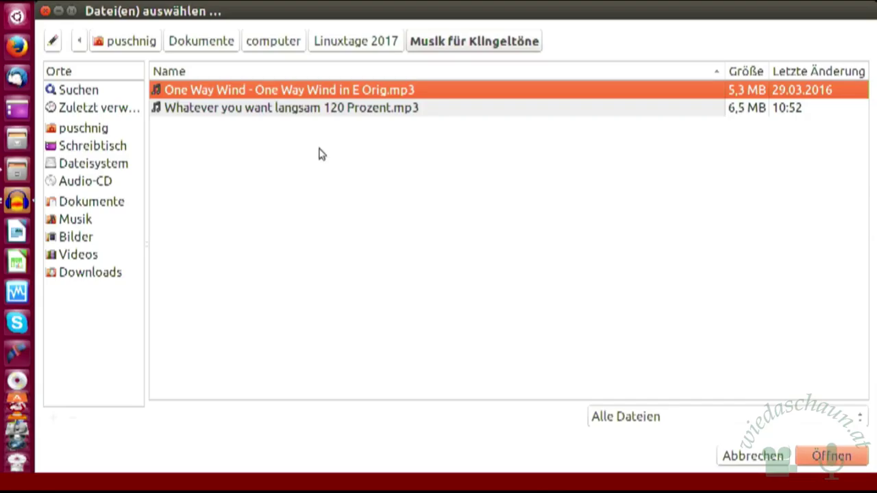
double_click(328, 109)
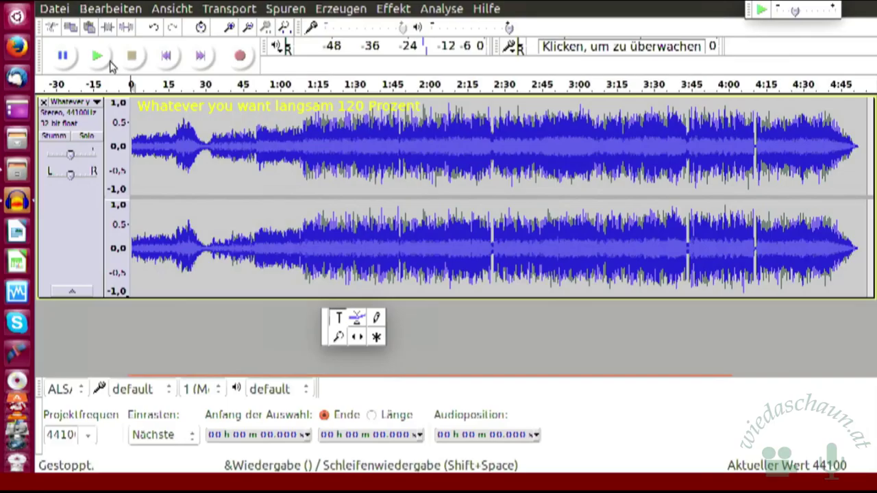
left_click(255, 124)
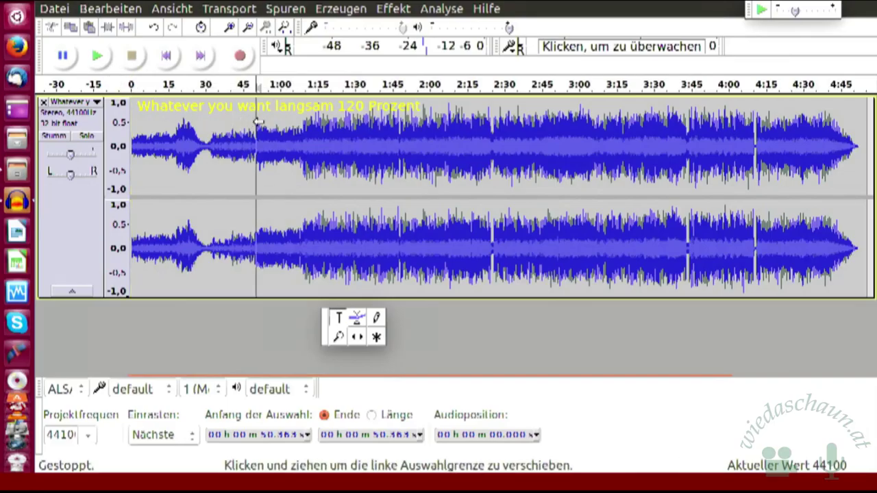
left_click(98, 56)
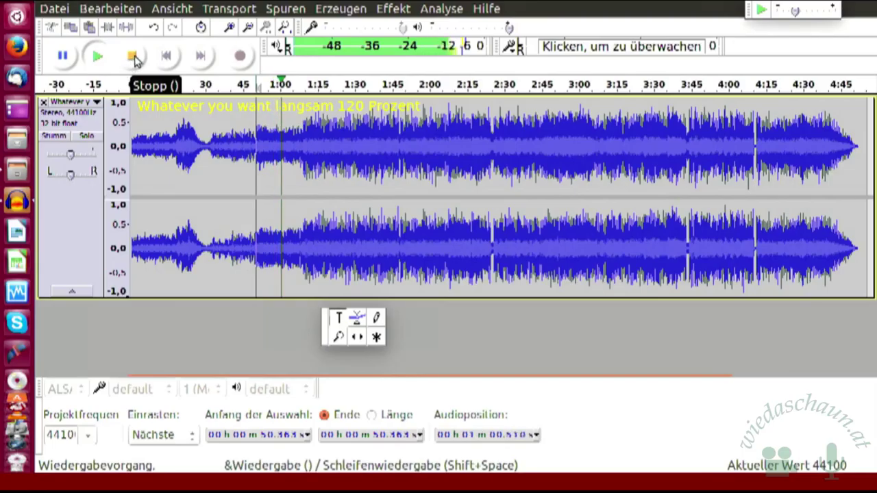
left_click(133, 56)
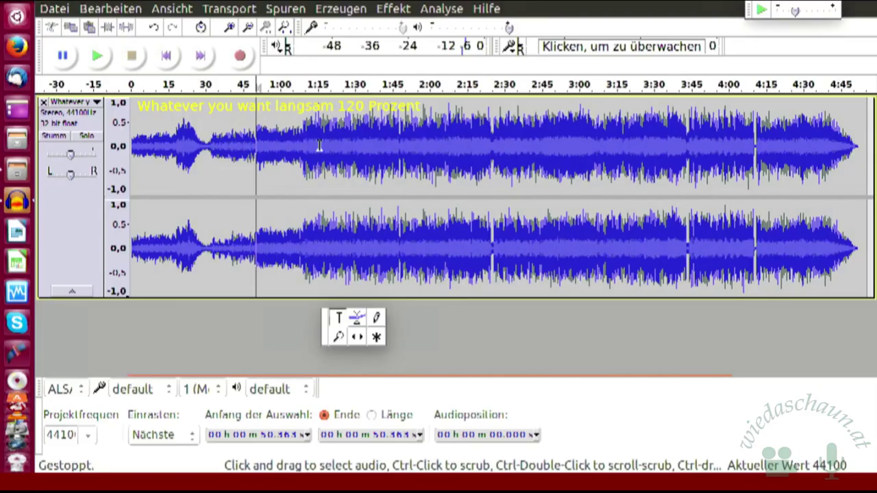
Step: Drag a selection across the song from 0:50 to about 1:09
mouse_move(256, 120)
left_mouse_down()
mouse_move(303, 124)
mouse_move(296, 125)
left_mouse_up()
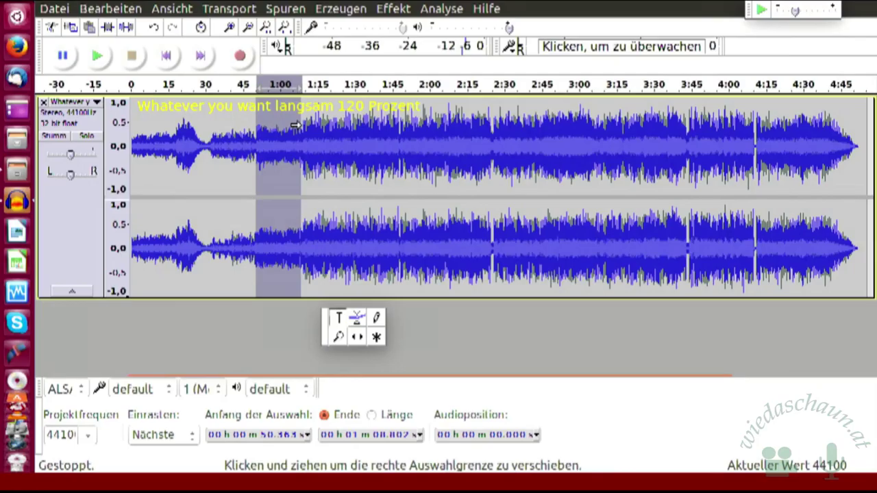
left_click_drag(294, 126, 296, 127)
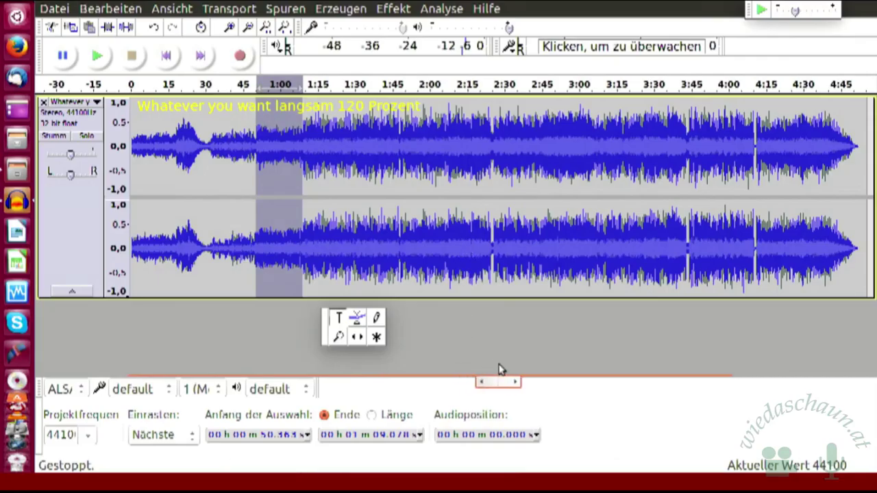
Step: Add a label at the selection via Spuren and name it 'Klingelton'
left_click(293, 14)
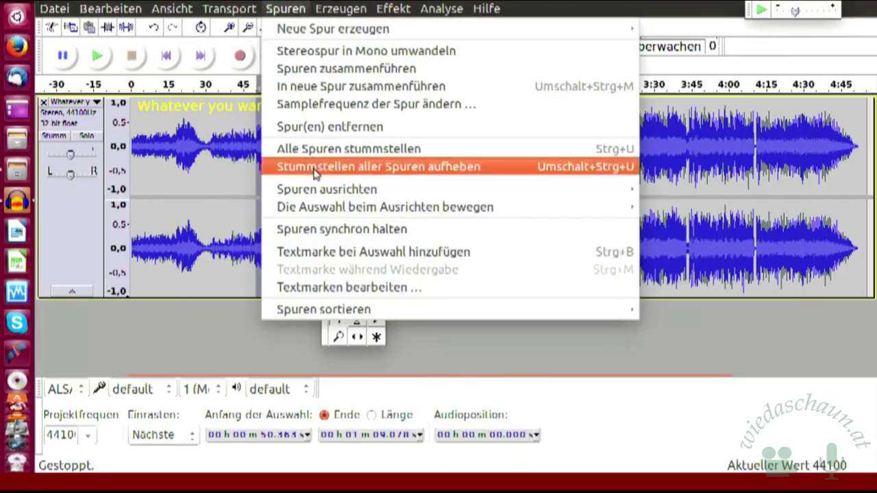
left_click(306, 252)
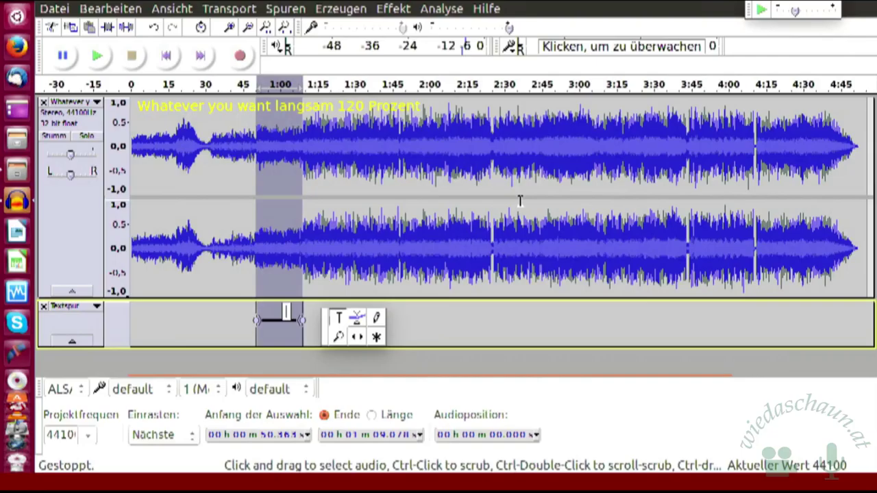
type("Klin")
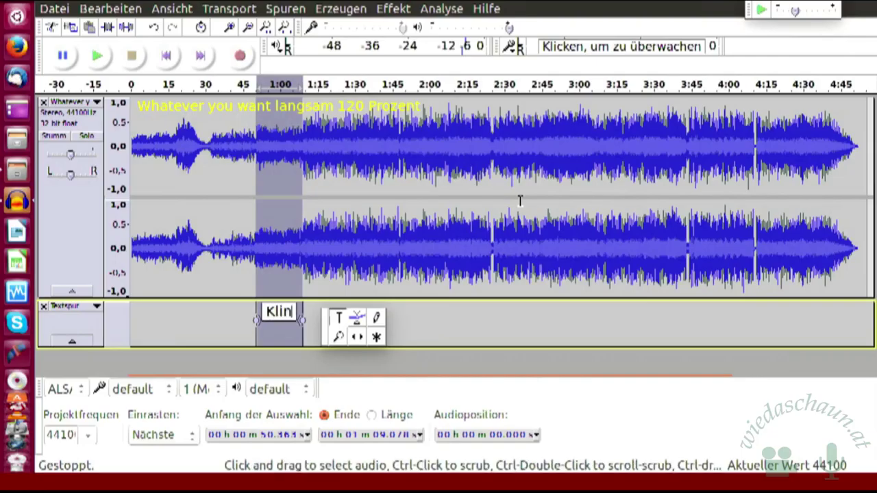
type("gelton")
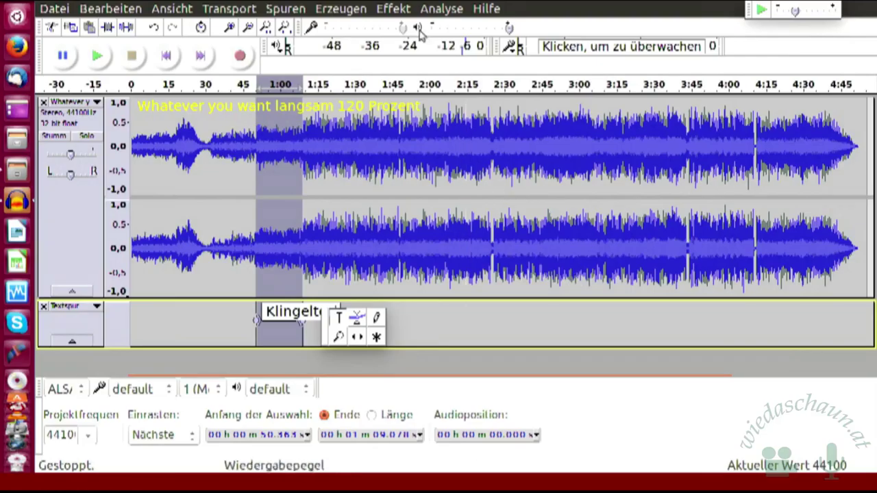
Step: Clear the selection and drag from 50 seconds back to 0:00
left_click(412, 322)
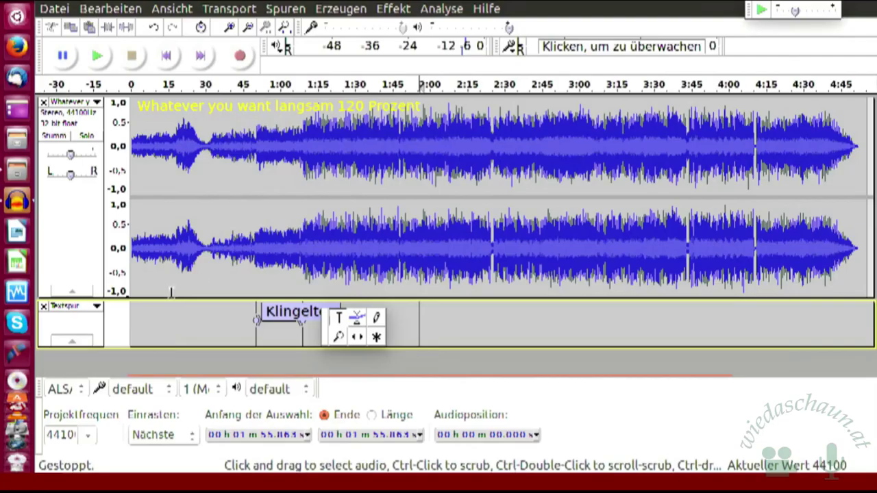
left_click(169, 326)
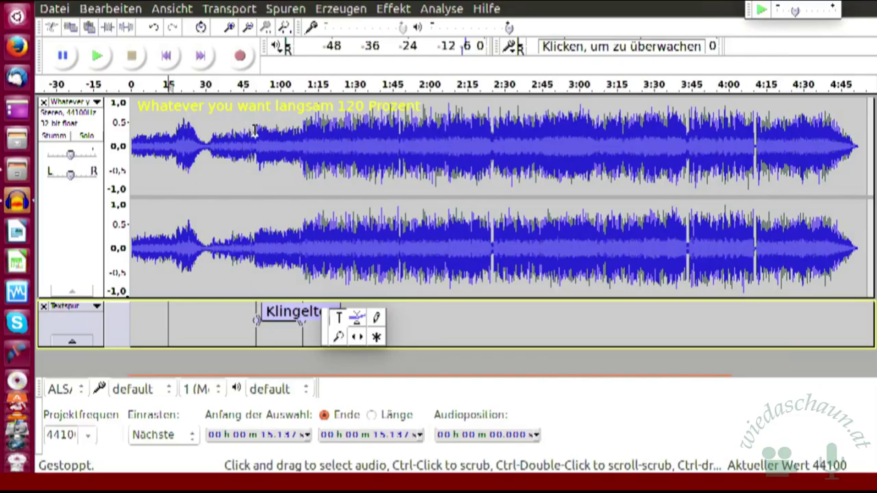
left_click(255, 130)
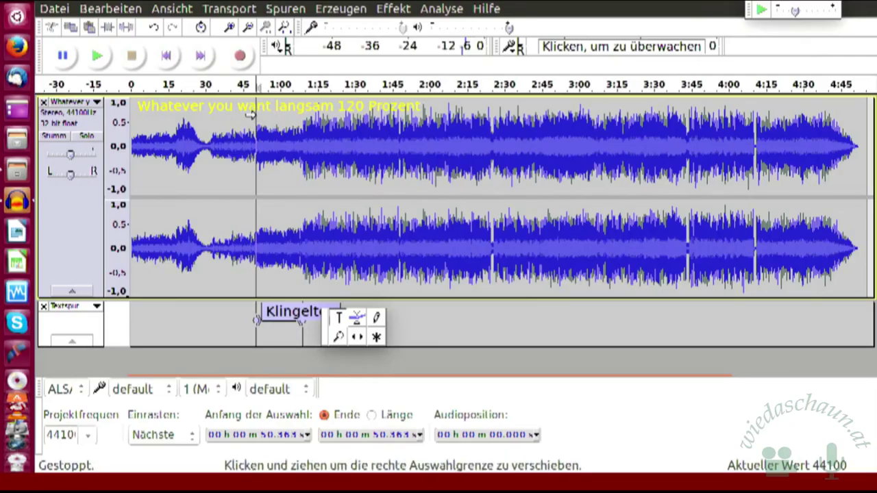
left_click_drag(252, 115, 127, 102)
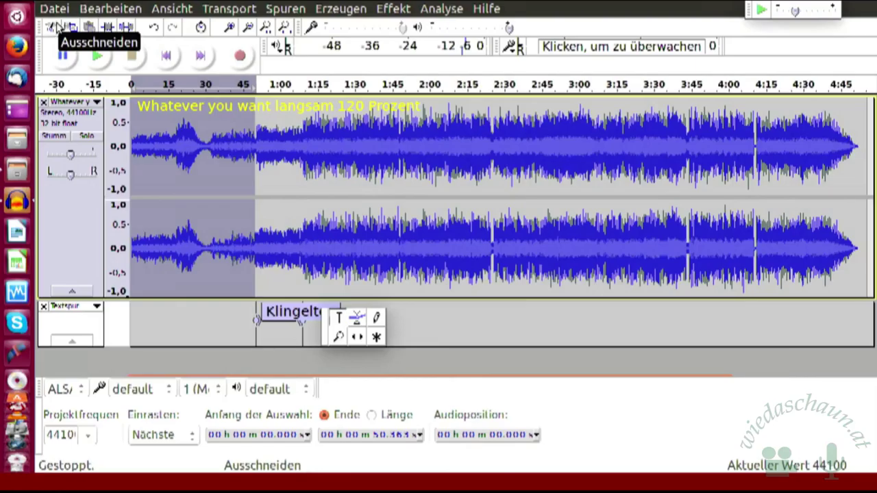
Step: Cut the first 50 seconds, undo it, then trim to that 50-second selection
left_click(53, 27)
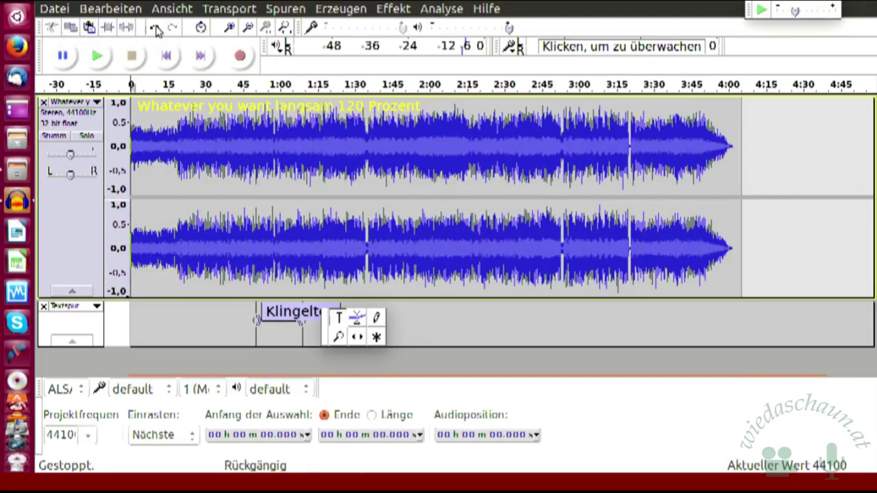
left_click(156, 31)
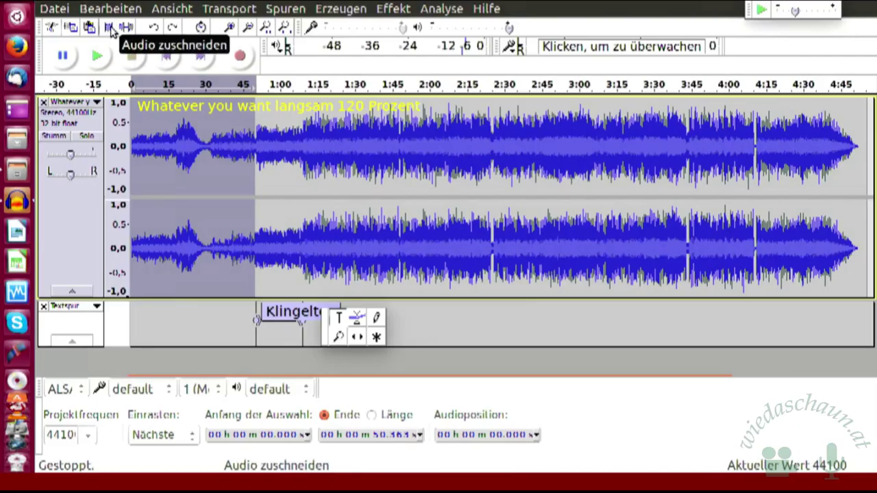
left_click(110, 29)
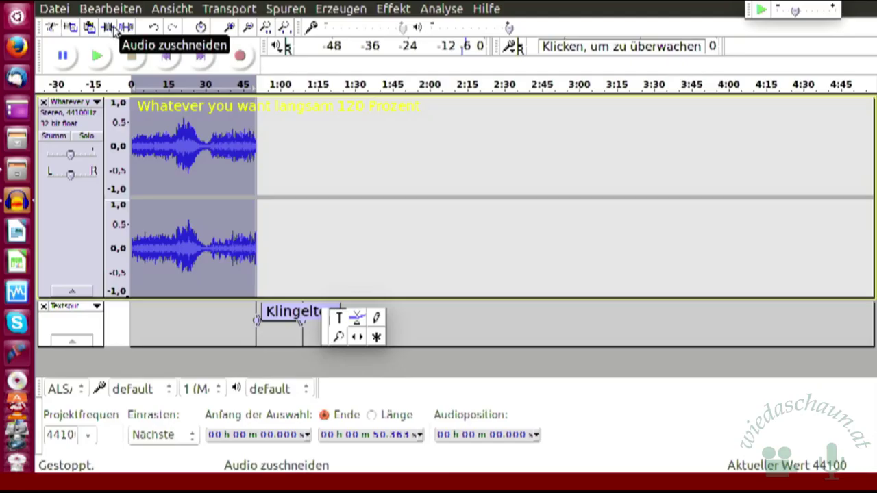
Step: Undo the Trim Audio operation to restore the full-length song
left_click(156, 28)
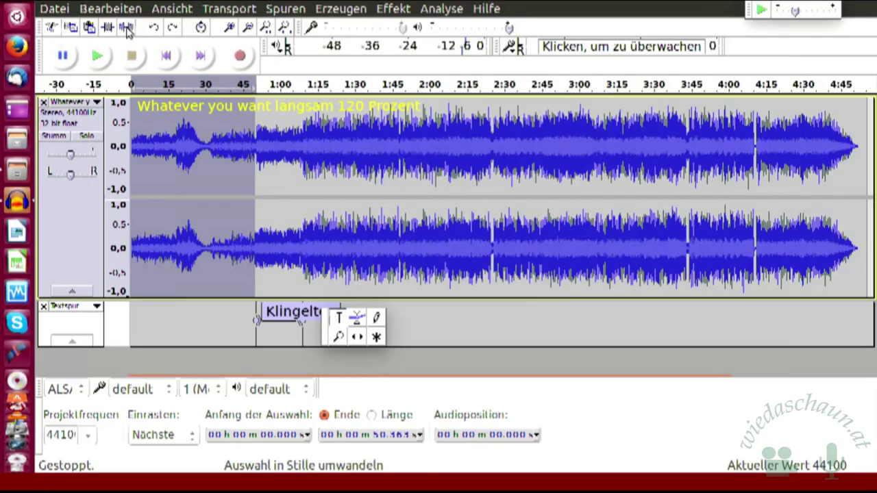
Step: Silence the opening 45 seconds, then undo everything back through the label and import
left_click(127, 30)
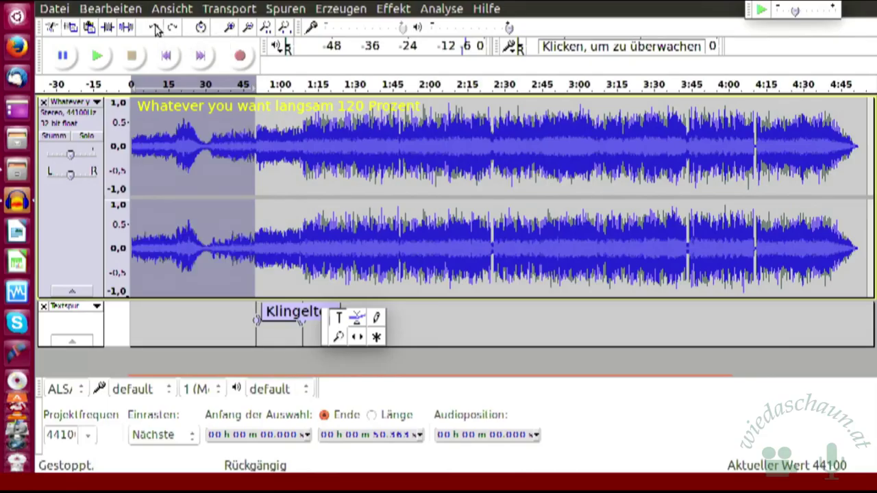
left_click(156, 30)
left_click(157, 30)
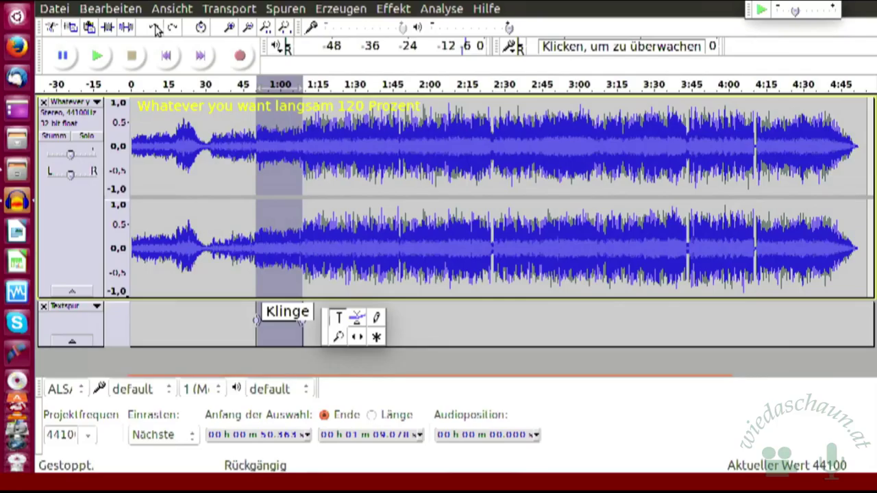
left_click(155, 29)
left_click(154, 29)
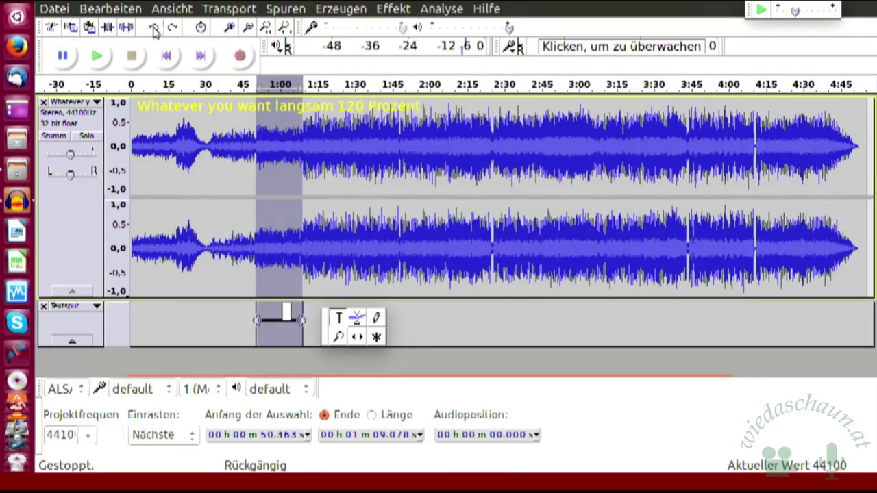
left_click(154, 31)
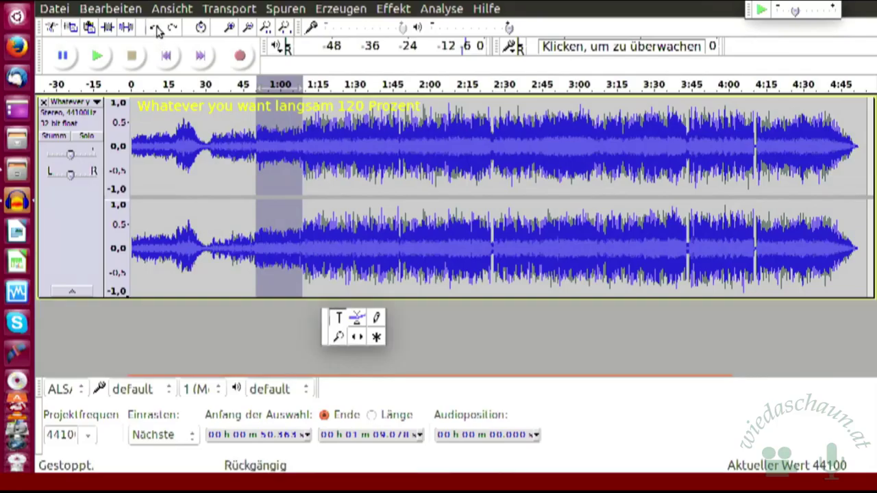
left_click(156, 31)
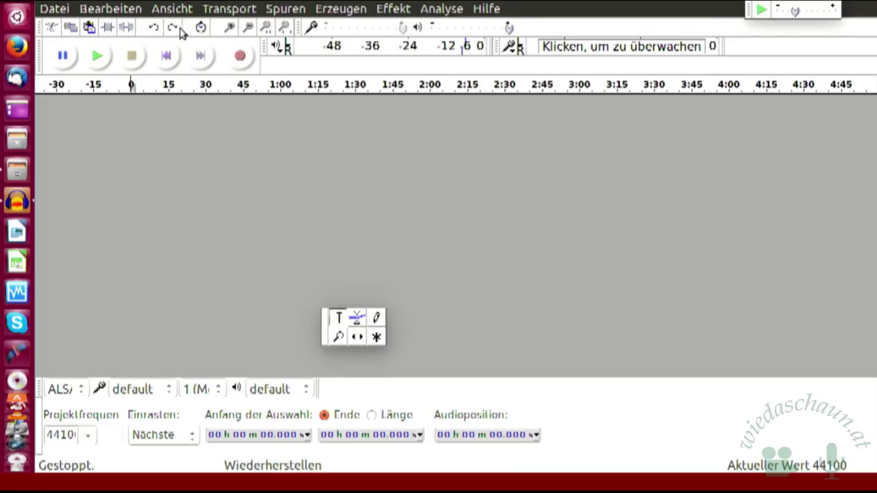
Step: Redo the audio import and select the excerpt from about 0:50 to 1:10
left_click(174, 30)
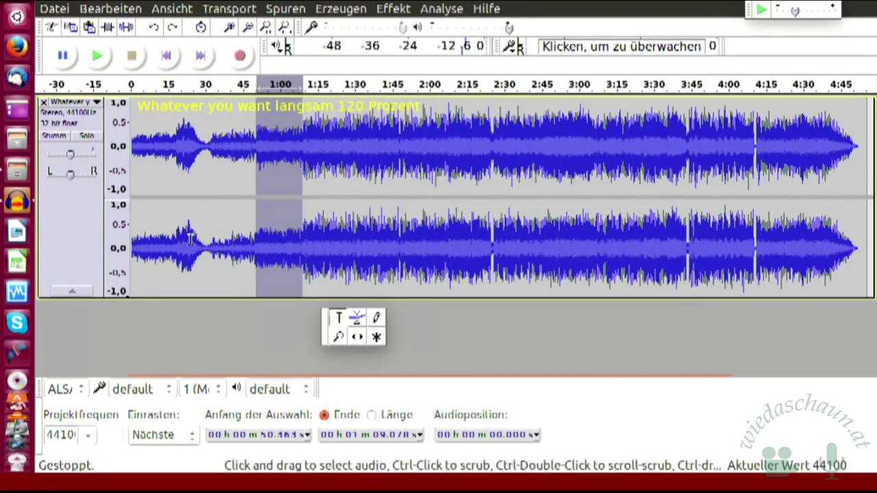
left_click(236, 178)
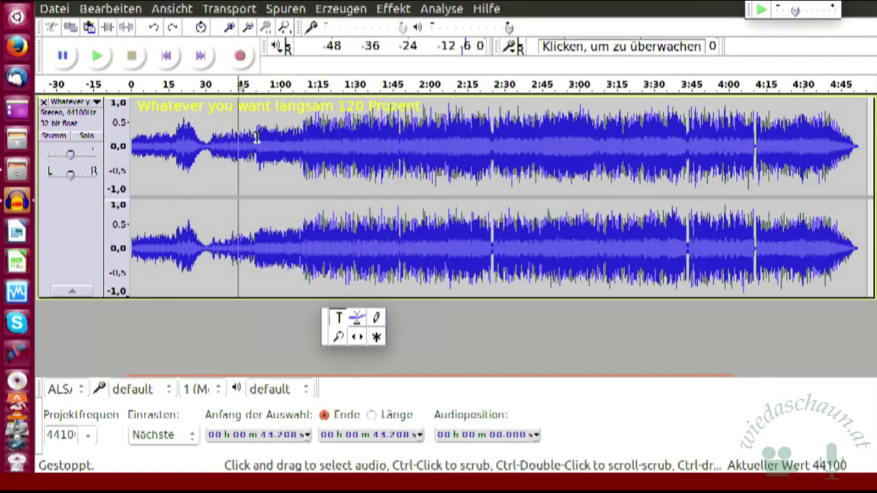
left_click_drag(257, 137, 124, 130)
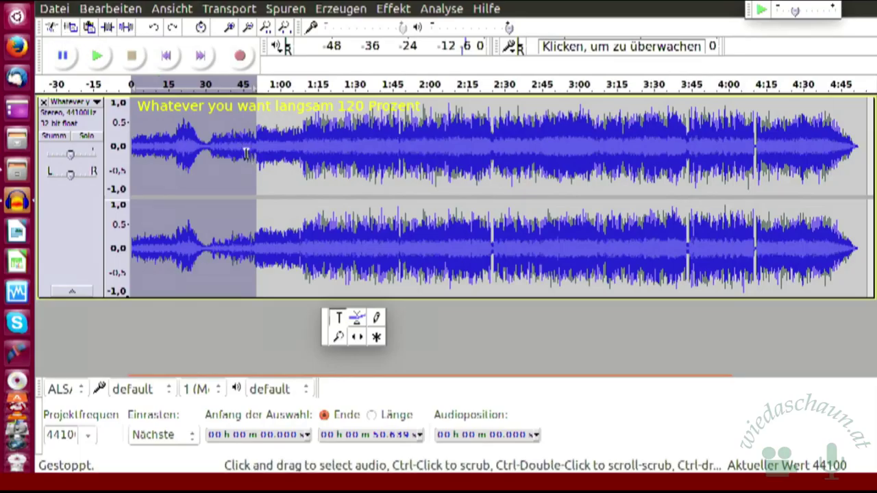
left_click_drag(254, 118, 303, 120)
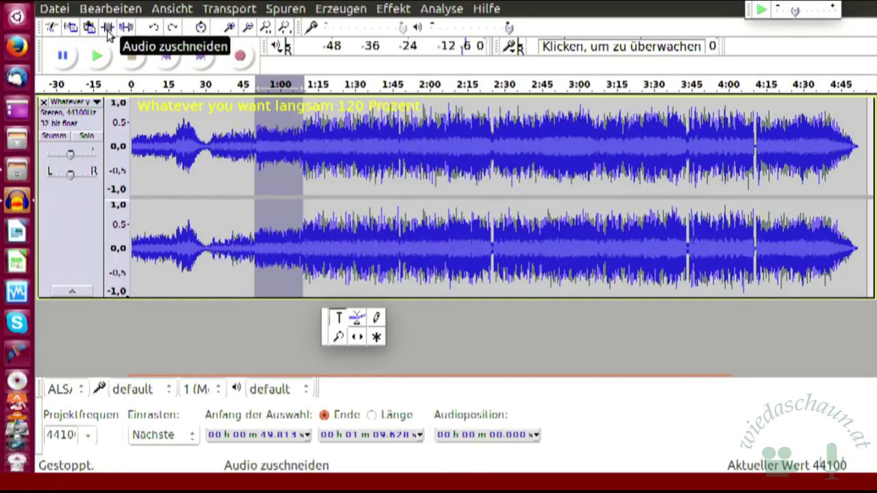
Step: Trim the track to the 0:50–1:09 excerpt and pick the Envelope tool
left_click(110, 32)
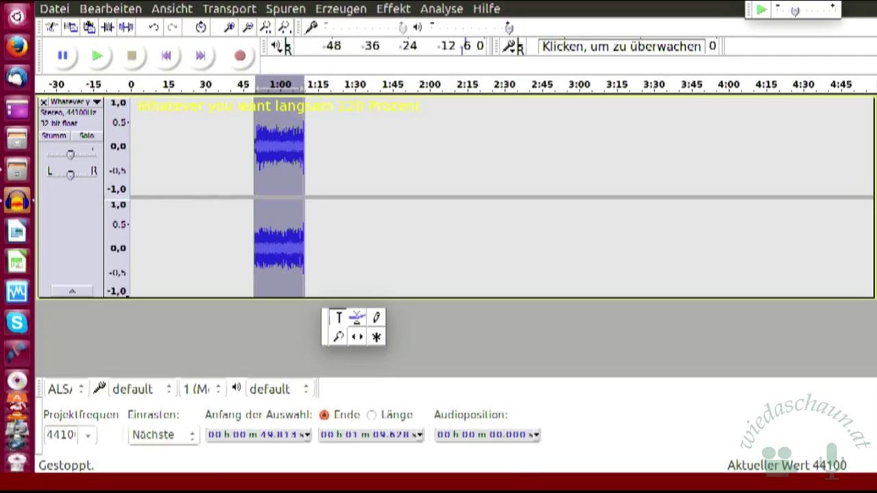
left_click(363, 321)
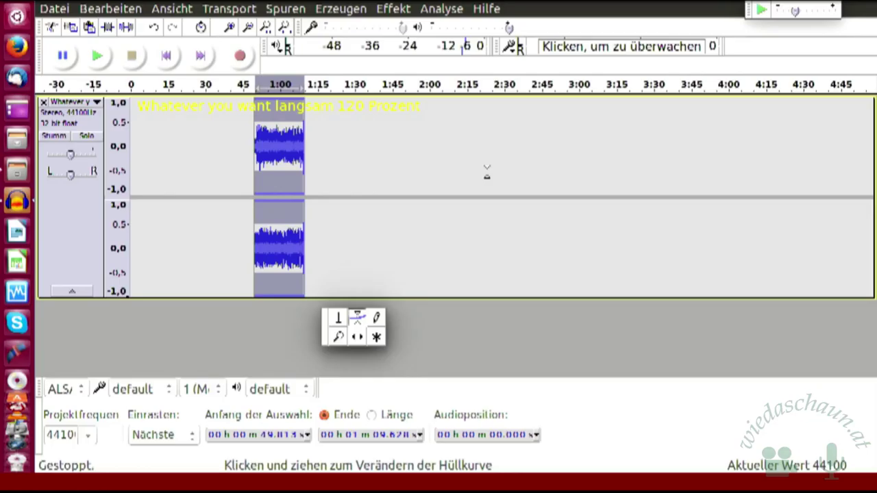
Step: Zoom in three steps so the 20-second excerpt fills most of the track area
left_click(230, 27)
left_click(231, 27)
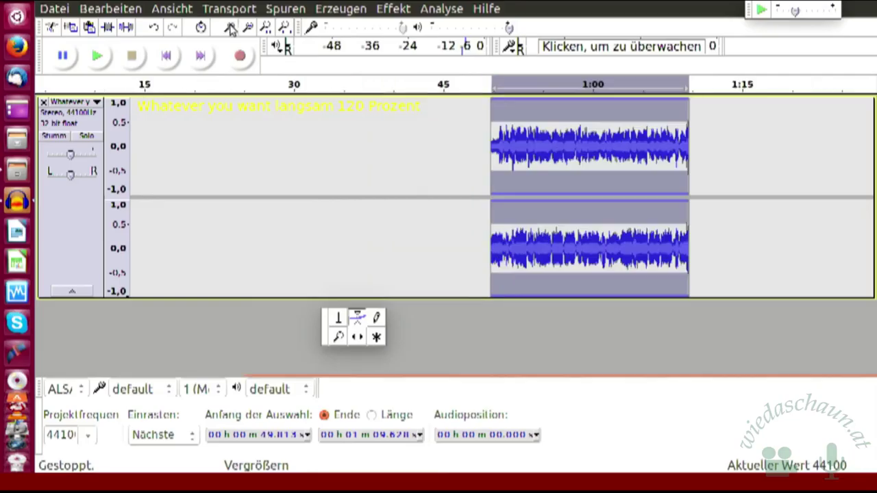
left_click(231, 28)
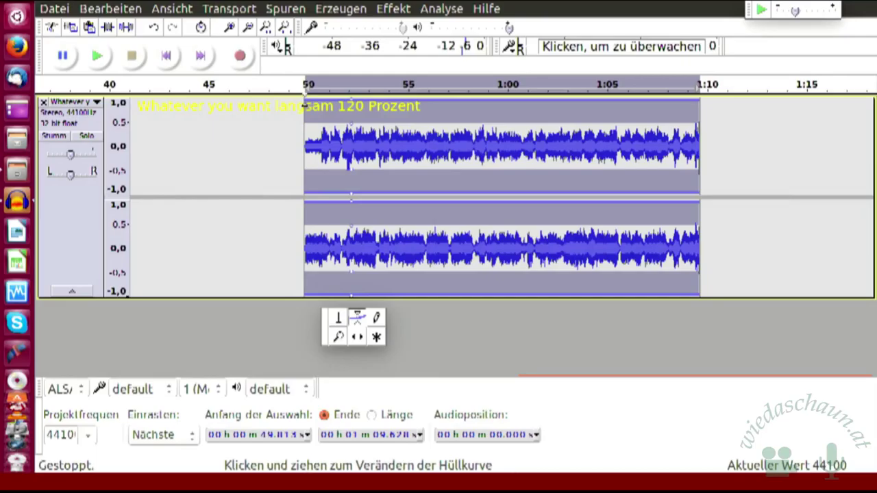
Step: Drag the envelope down at the clip start for a fade-in, and add and lower an end point for a fade-out
left_click_drag(310, 198, 299, 118)
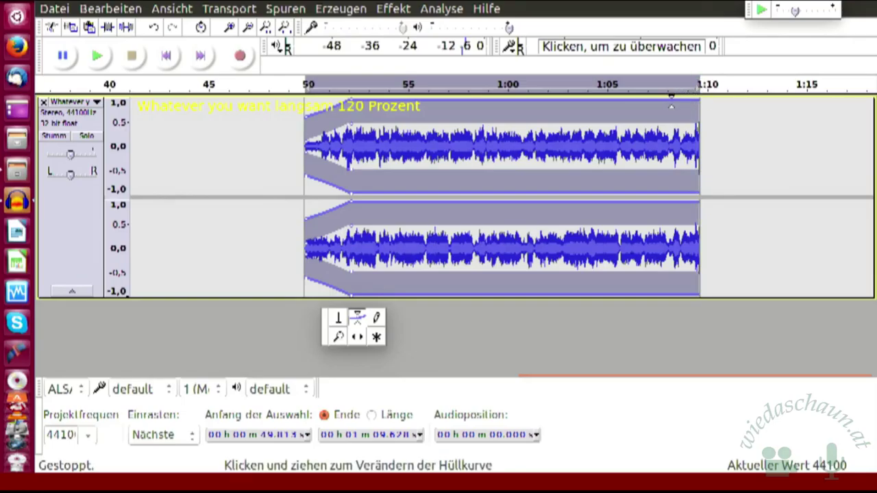
left_click(673, 103)
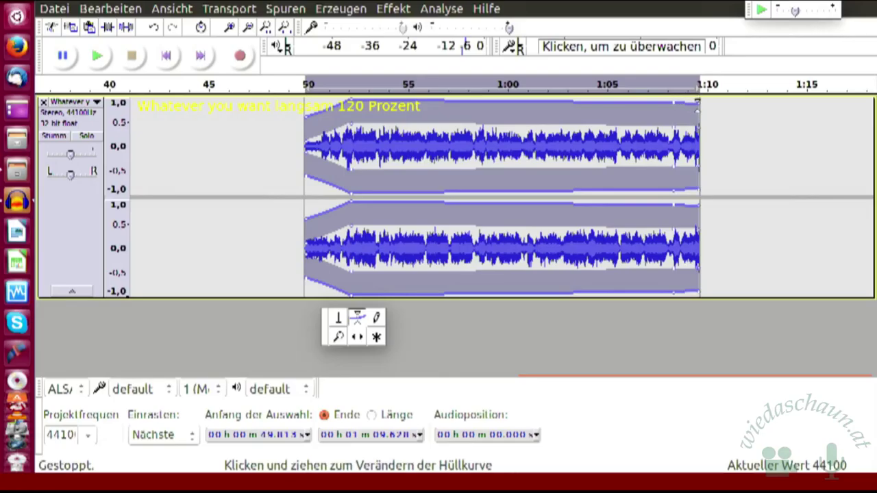
left_click_drag(698, 104, 701, 117)
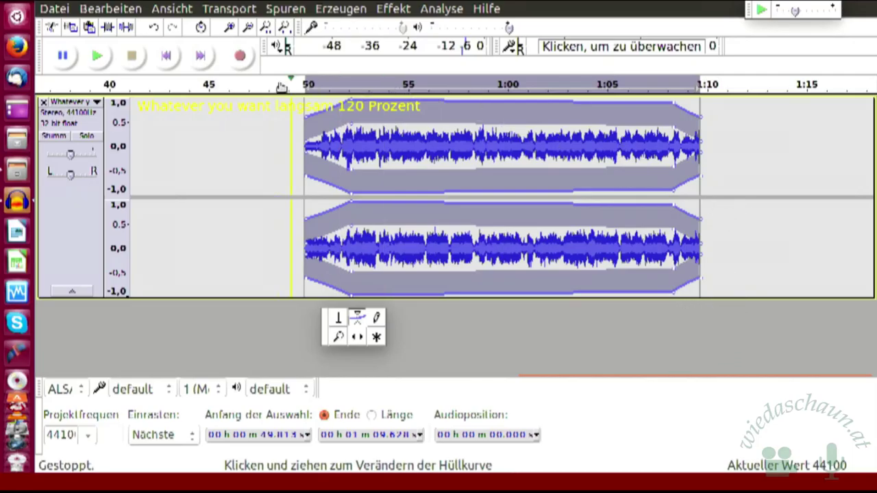
left_click(231, 30)
Step: Zoom in twice and scroll right to show the fade-out from about 1:08.3 to 1:09.6
left_click(231, 30)
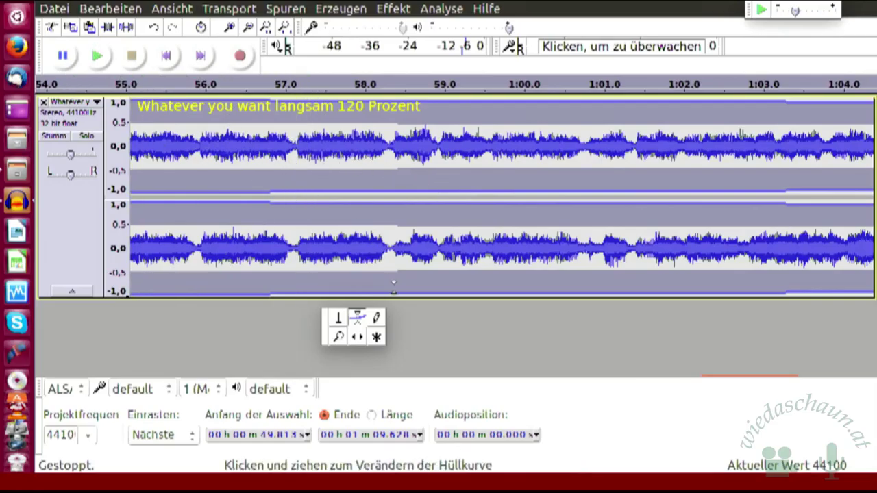
mouse_move(432, 384)
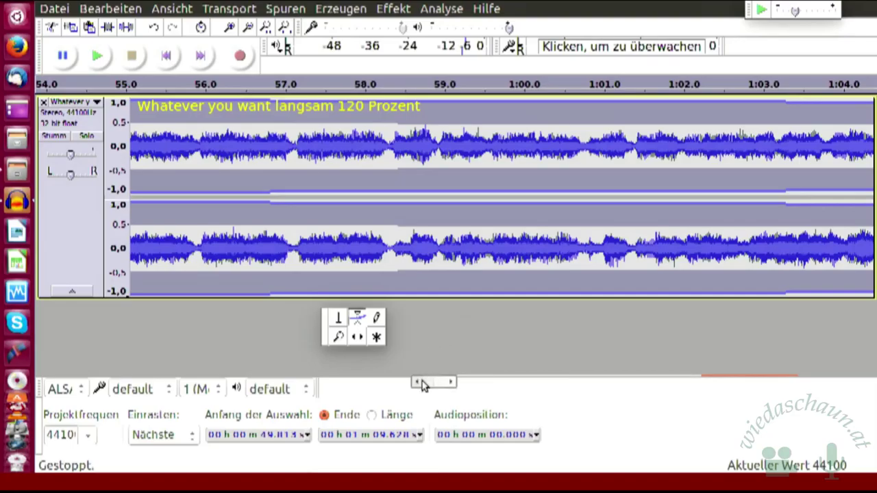
key("Tab")
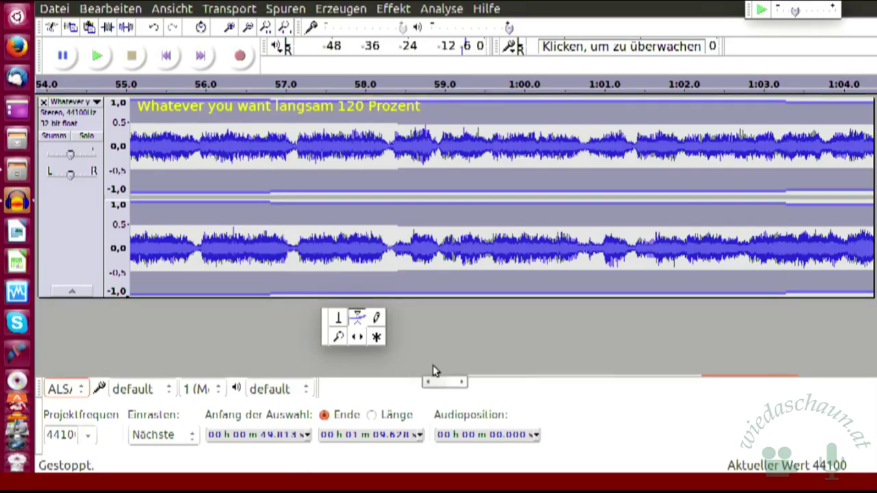
left_click_drag(443, 385, 514, 397)
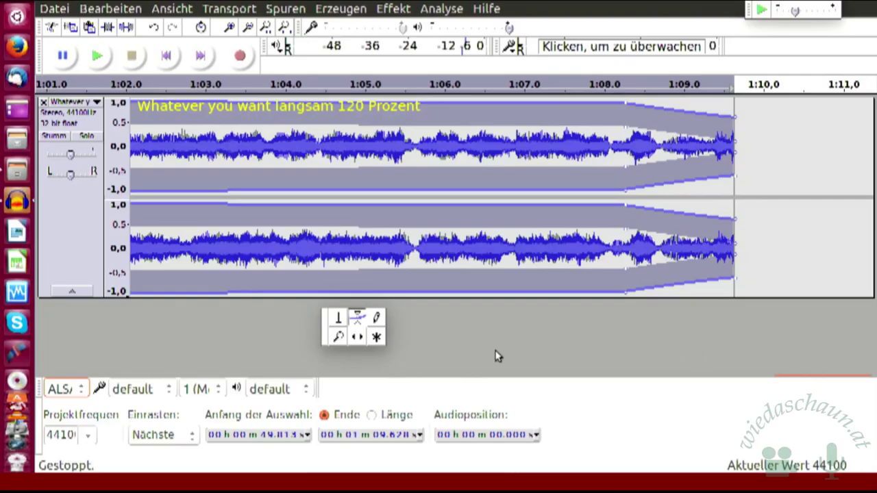
left_click_drag(489, 384, 580, 388)
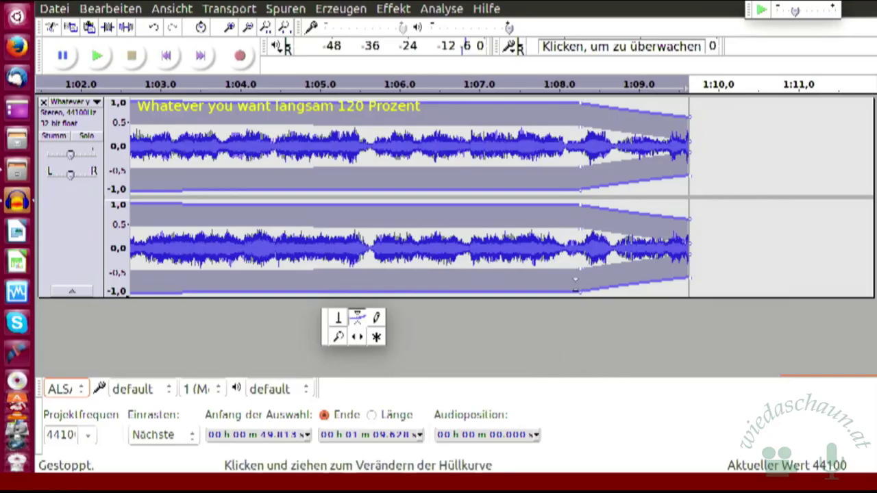
Step: Undo the end fade-out and switch to the Envelope tool to edit the volume envelope
left_click(153, 27)
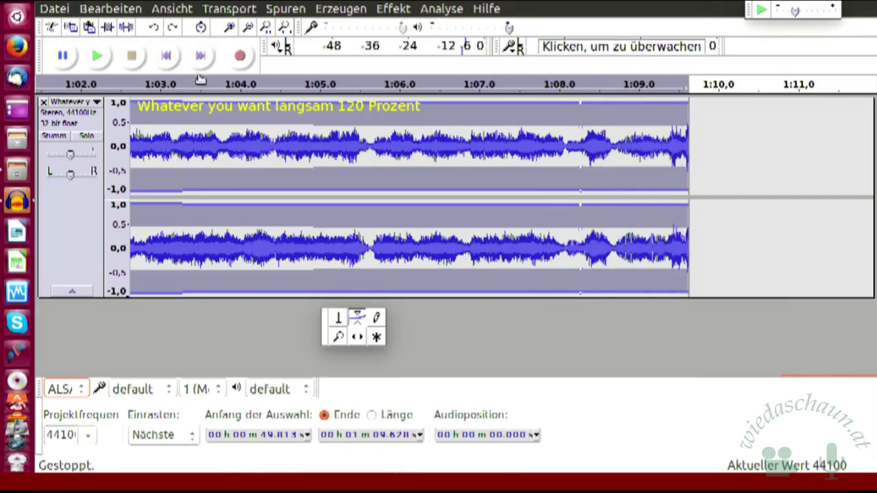
left_click(336, 321)
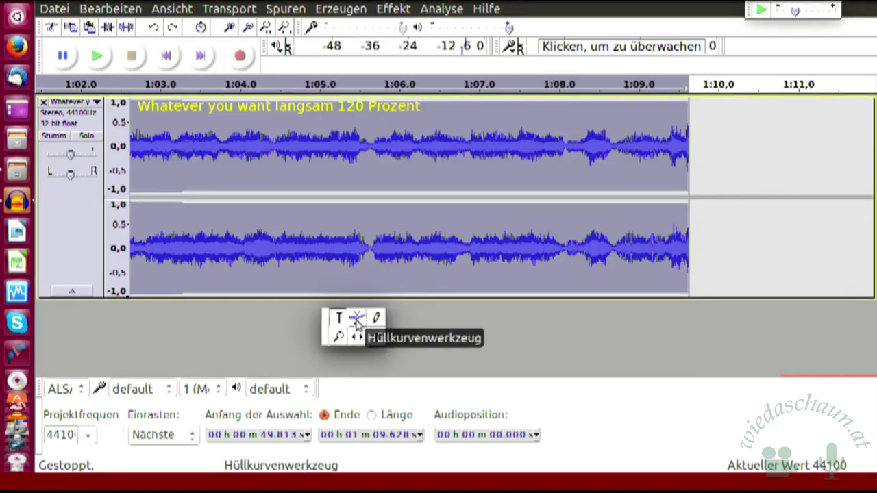
left_click(356, 319)
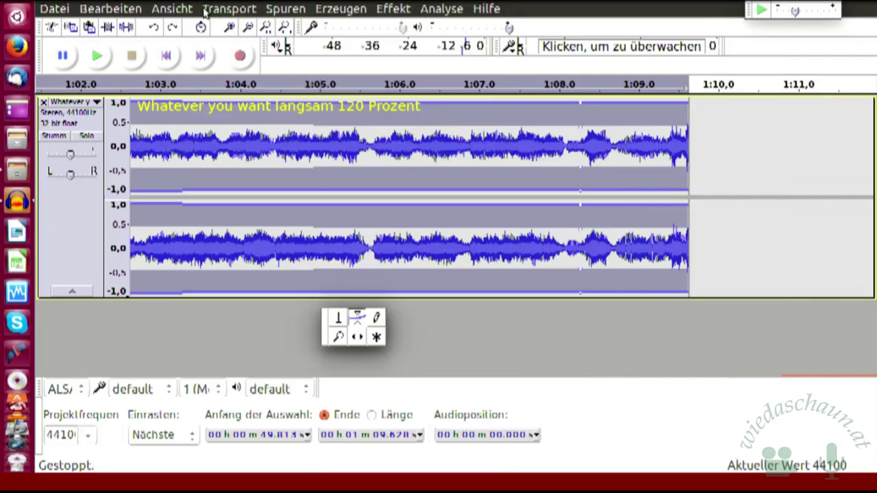
Step: Zoom in three steps and scroll to the clip's end near 1:09.6
left_click(231, 26)
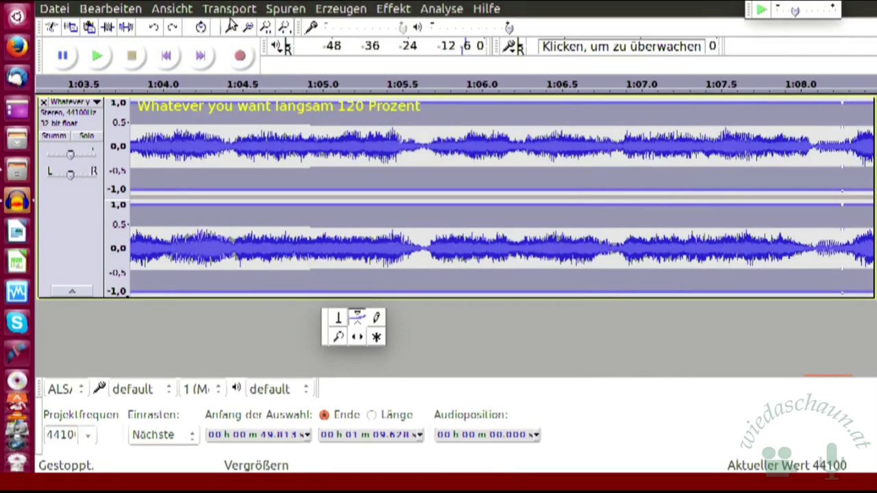
left_click(230, 26)
left_click(231, 26)
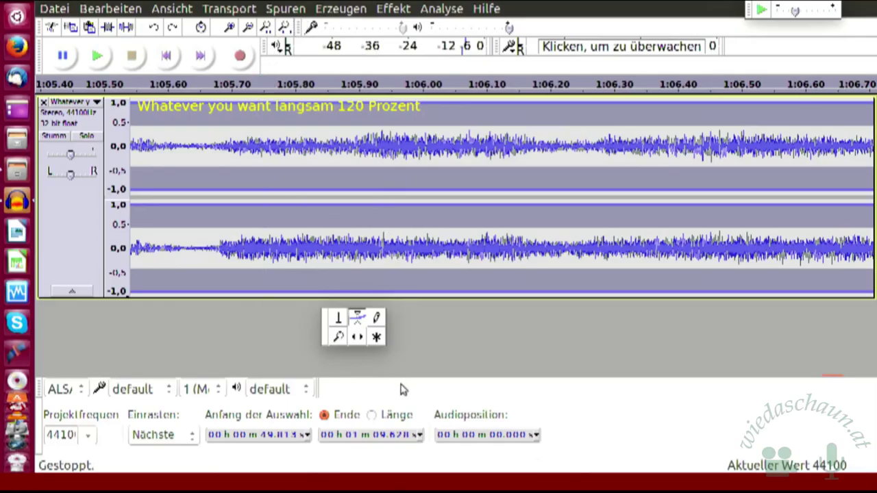
left_click_drag(425, 384, 487, 385)
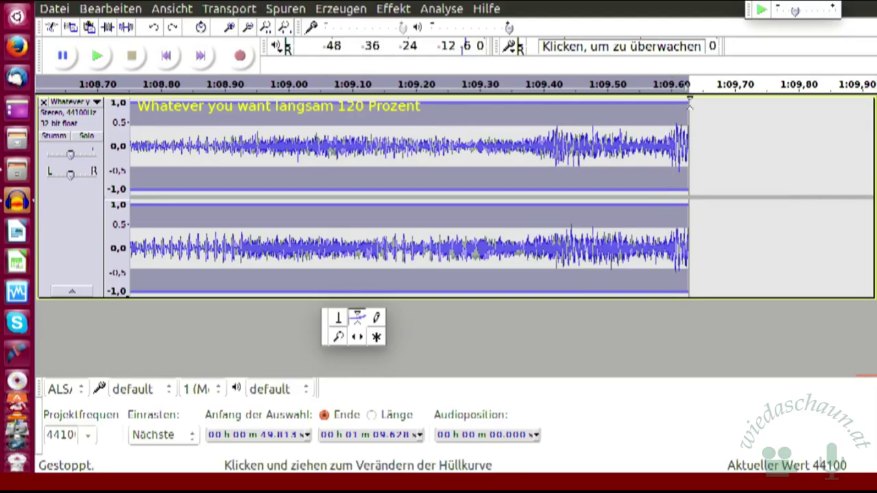
Step: Add and lower envelope points so the clip's final moment near 1:09.60 tapers off, then return to selecting
left_click(690, 101)
left_click(689, 103)
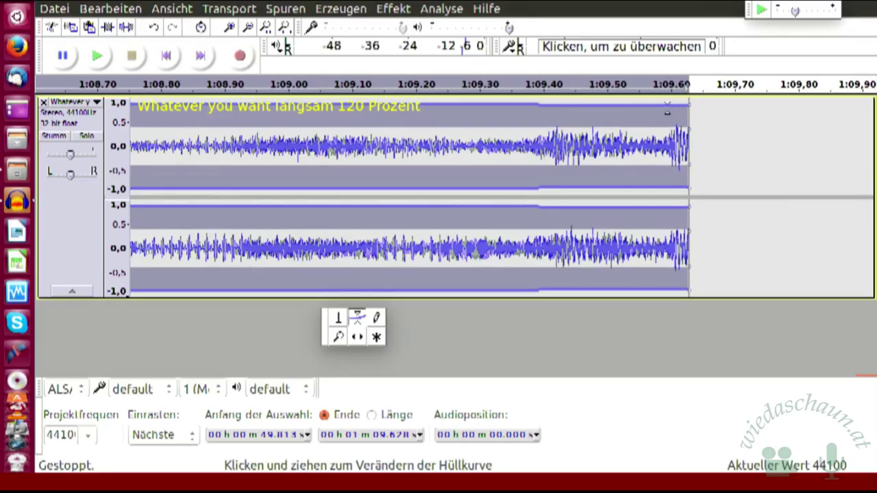
left_click(670, 103)
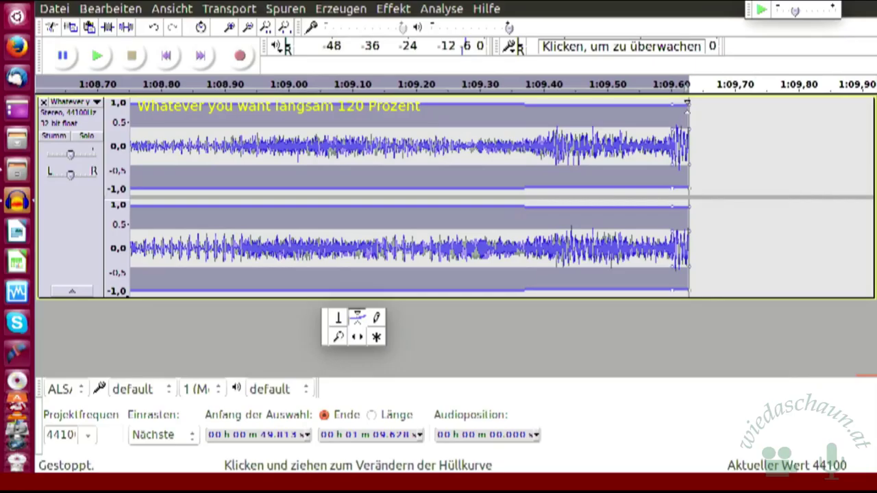
mouse_move(688, 103)
left_mouse_down()
mouse_move(689, 117)
mouse_move(675, 102)
left_mouse_up()
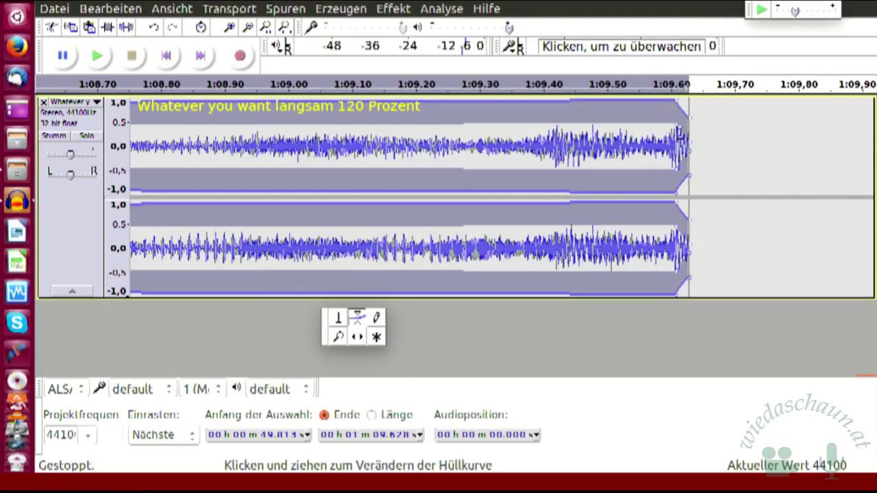
left_click(677, 122)
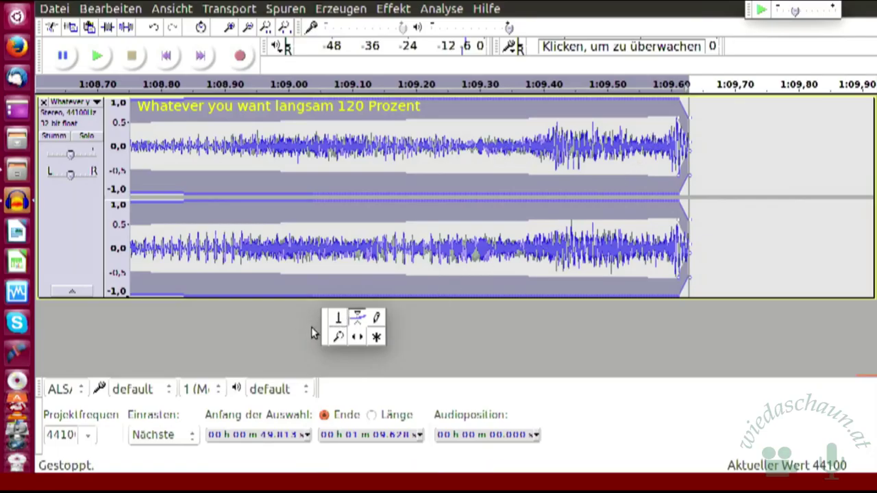
left_click(340, 320)
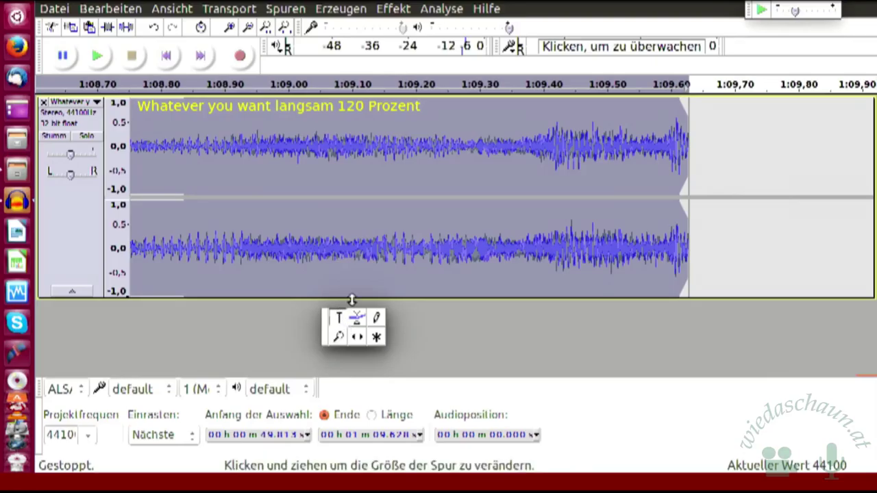
Step: Select 1:09.590 to the clip end and apply the Ausblenden fade-out to it twice
left_click(394, 8)
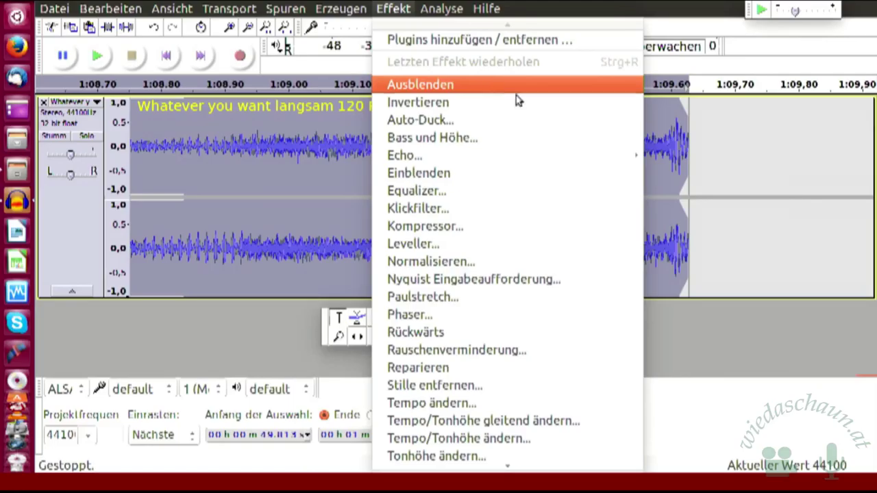
left_click(730, 144)
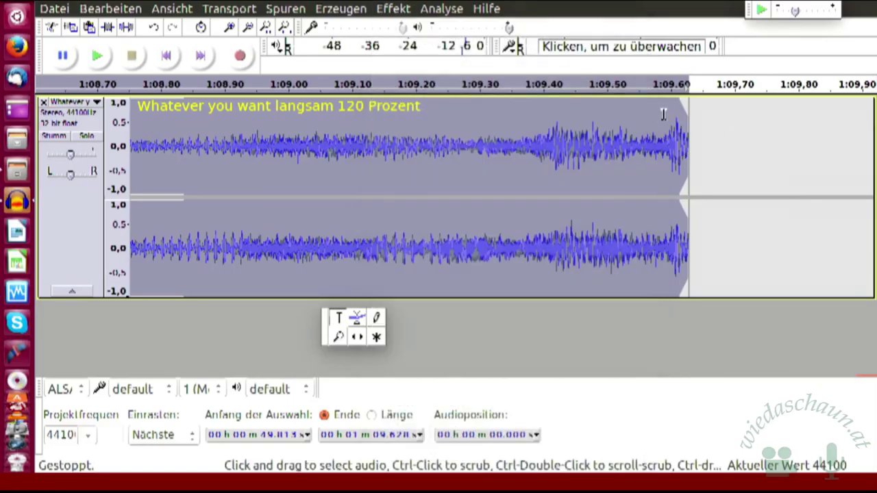
left_click_drag(665, 121, 692, 126)
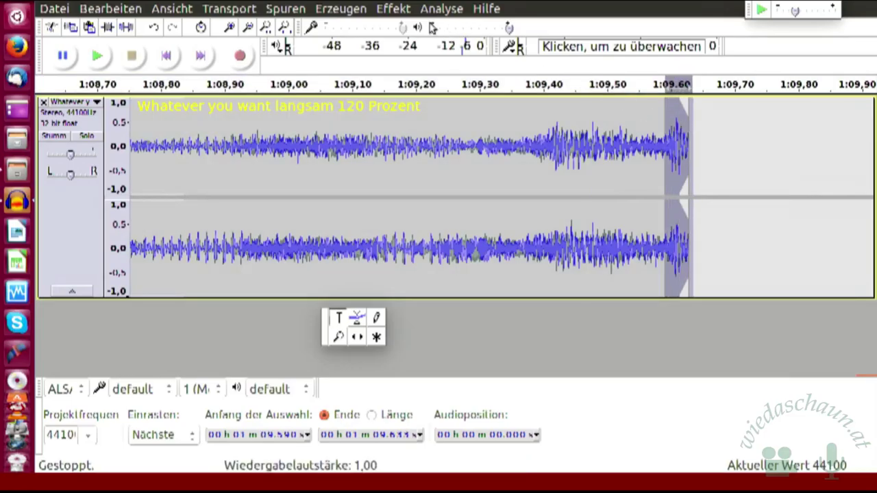
left_click(395, 9)
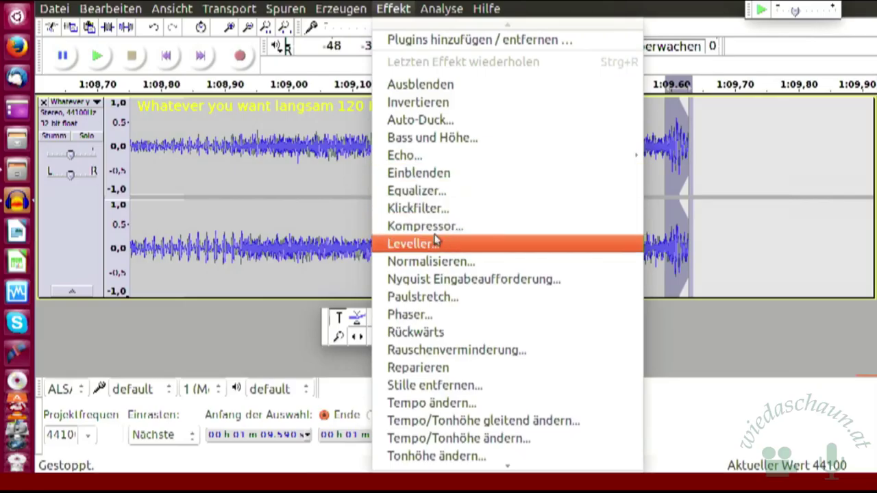
left_click(453, 85)
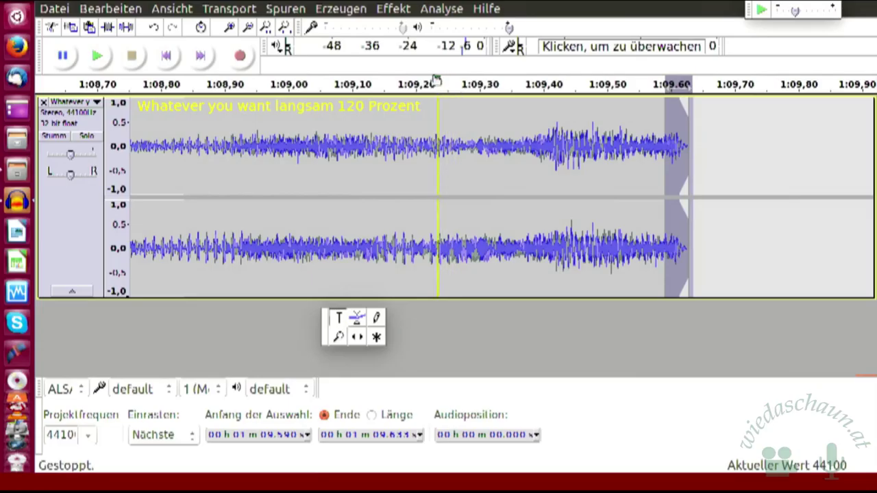
left_click(392, 10)
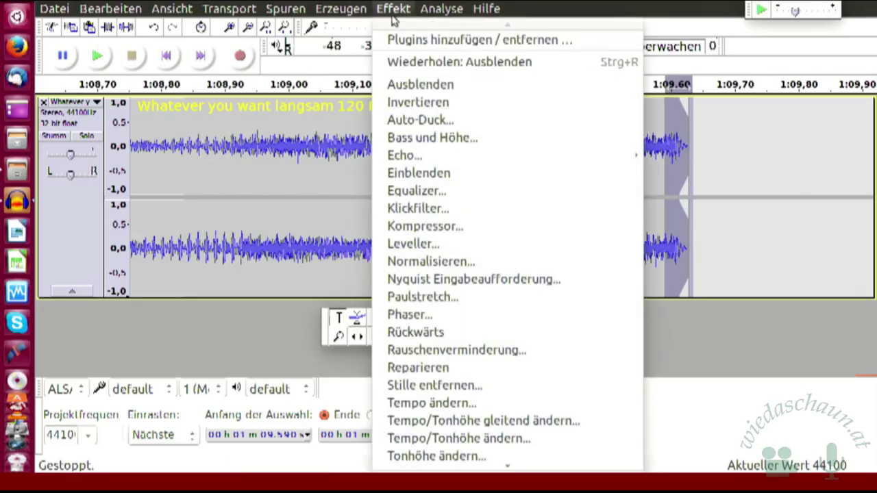
left_click(419, 85)
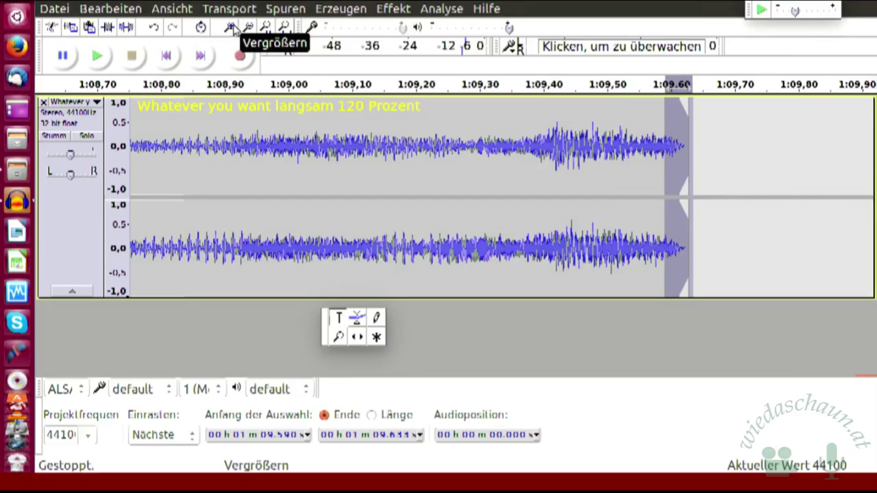
Step: Place the cursor at 1:09.420 and zoom in eight steps until individual samples show as dots
left_click(587, 116)
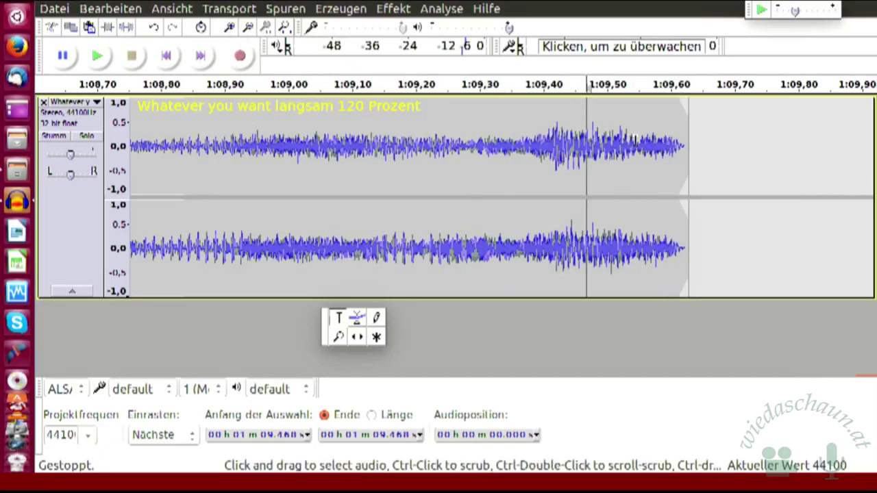
left_click(555, 123)
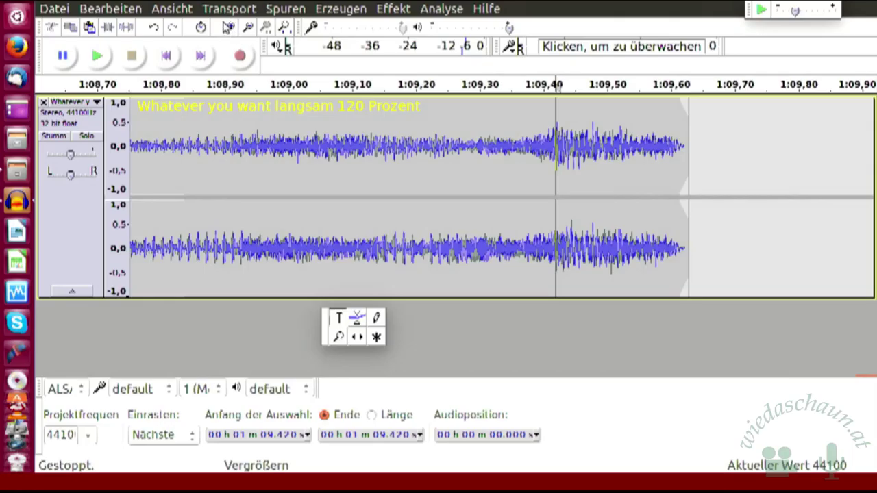
left_click(227, 25)
left_click(227, 24)
left_click(227, 25)
left_click(227, 24)
left_click(227, 25)
left_click(227, 25)
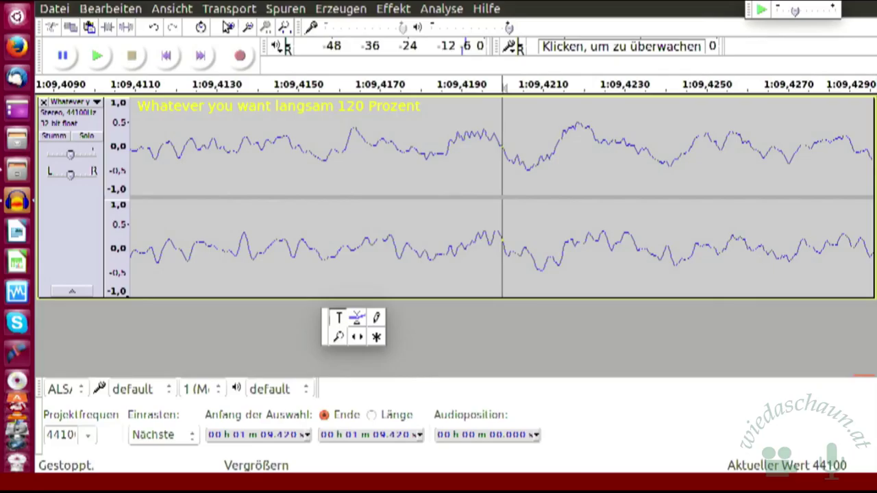
left_click(226, 25)
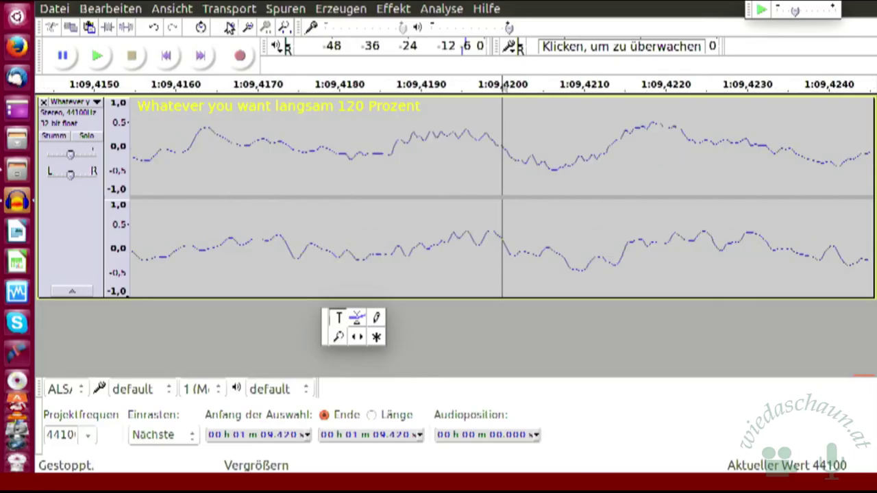
left_click(227, 25)
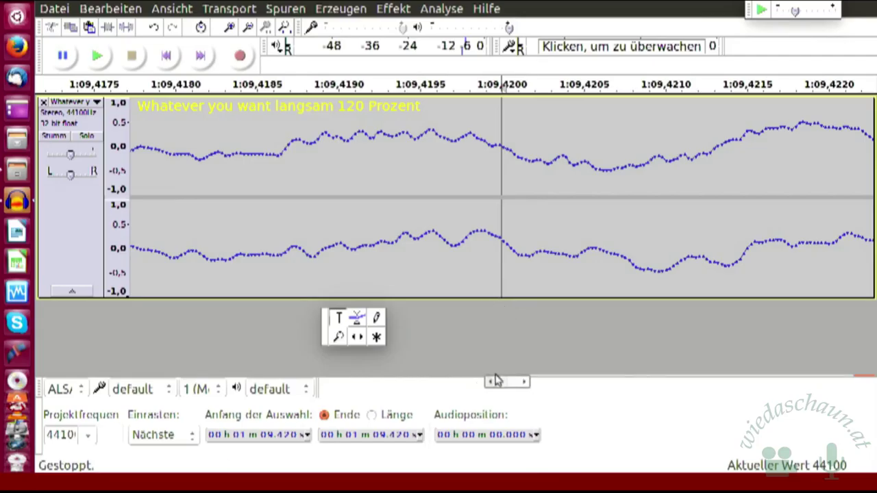
mouse_move(499, 384)
left_mouse_down()
mouse_move(511, 385)
mouse_move(489, 386)
left_mouse_up()
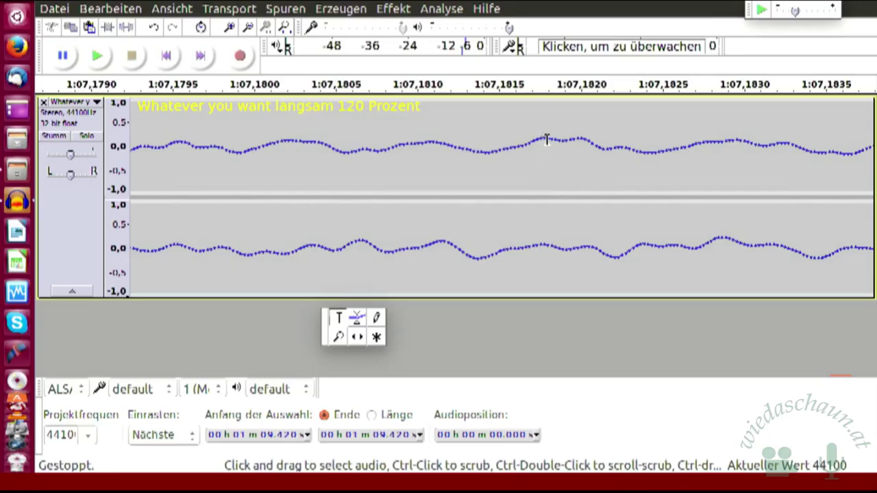
left_click(545, 140)
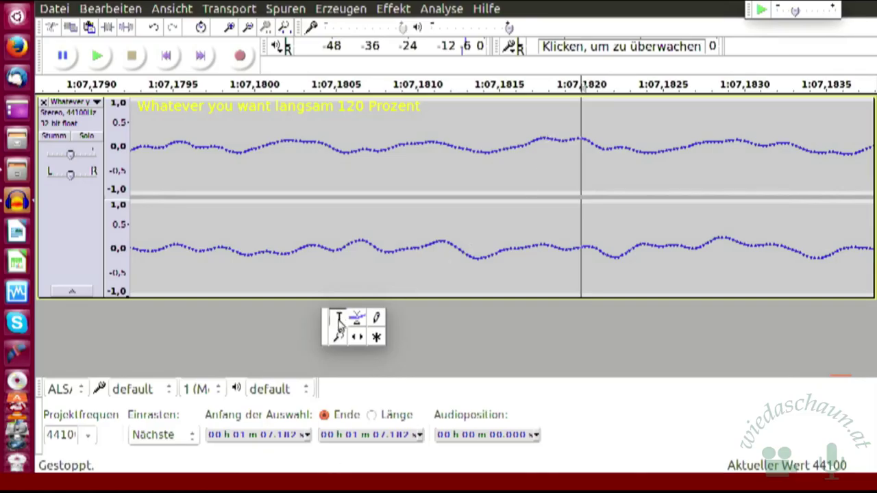
left_click(341, 320)
Step: With the Draw tool, redraw the upper-channel samples near 1:07.180 into a near-flat line
left_click(376, 320)
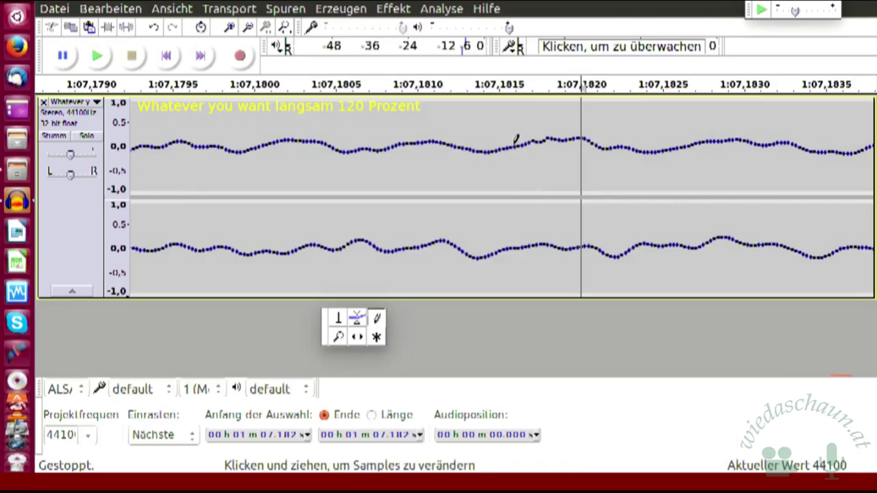
left_click_drag(511, 140, 313, 144)
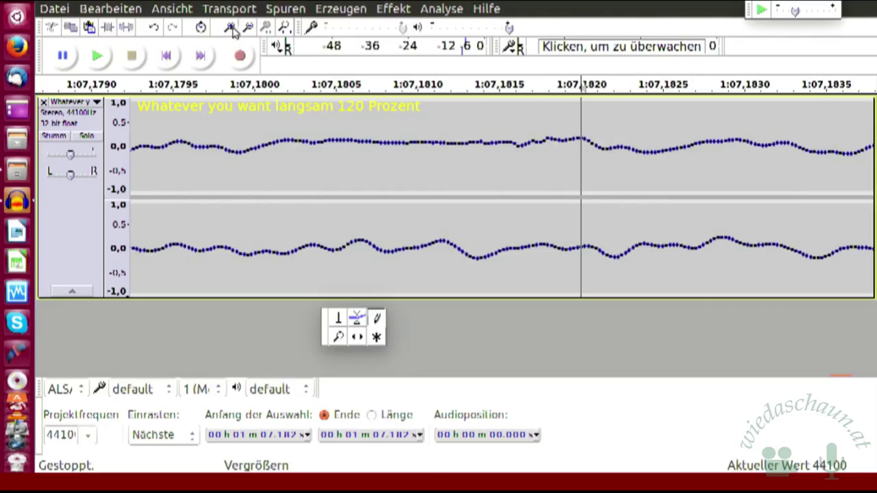
Step: Zoom out, then back in until the sample dots around 1:07.182 are clearly separated
left_click(249, 30)
left_click(249, 30)
left_click(249, 31)
left_click(250, 29)
left_click(250, 27)
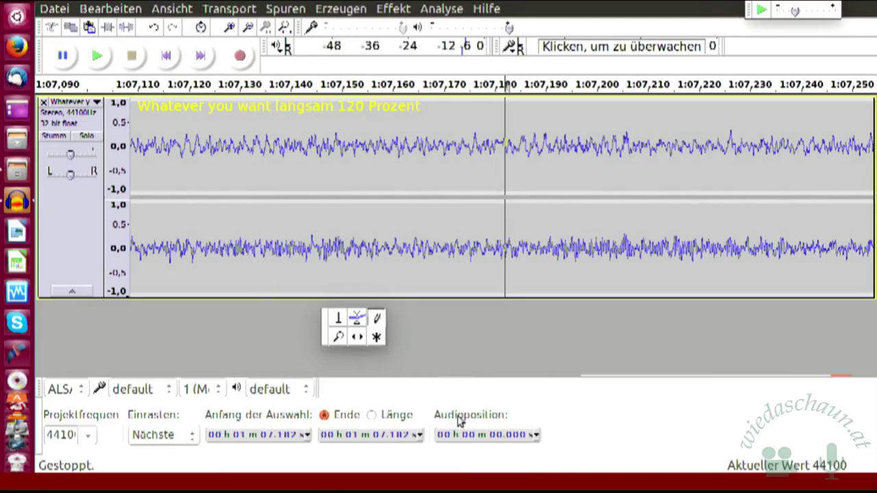
left_click(233, 29)
left_click(233, 29)
left_click(233, 29)
left_click(234, 29)
left_click(234, 28)
left_click(234, 29)
left_click(235, 29)
left_click(251, 29)
left_click(251, 28)
left_click(252, 30)
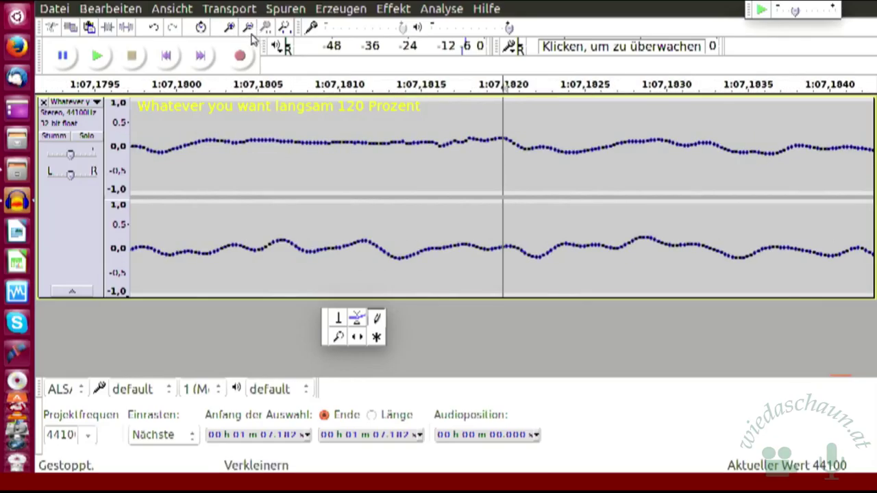
left_click(235, 31)
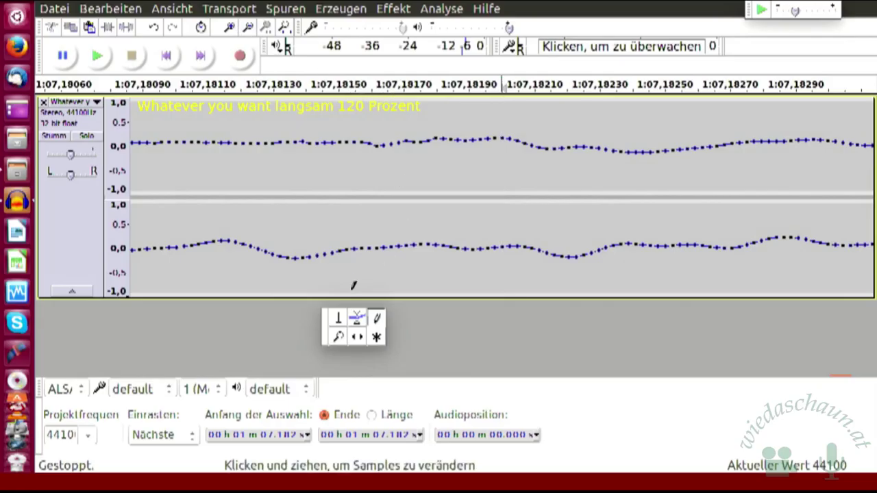
Step: Pull one upper-channel sample down into a small dip, then zoom back out to the whole clip
left_click(376, 324)
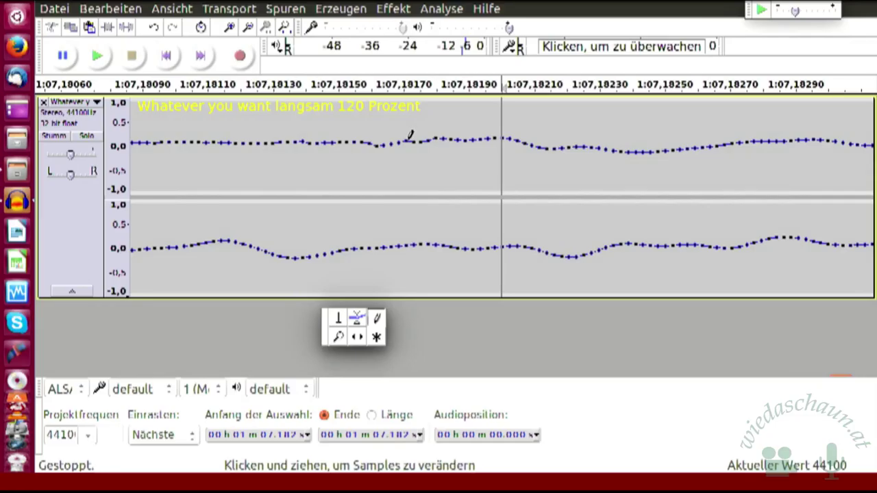
mouse_move(410, 137)
left_mouse_down()
mouse_move(410, 155)
mouse_move(409, 141)
left_mouse_up()
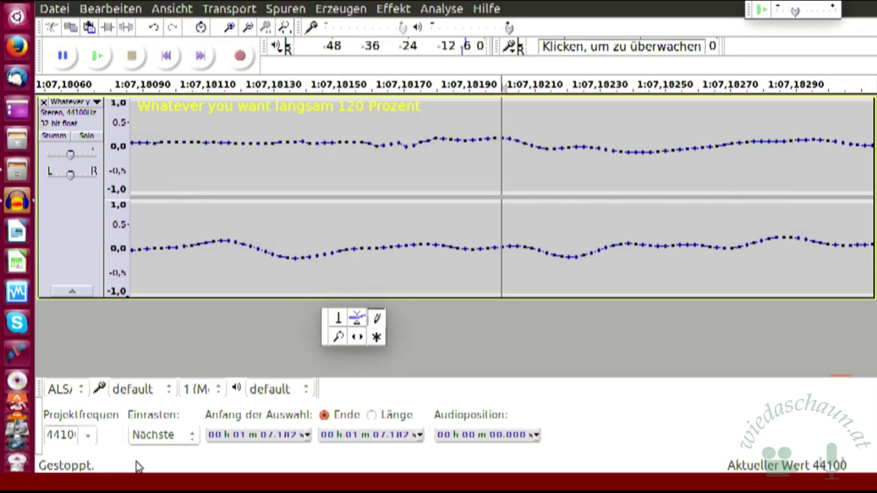
key("ctrl+1")
key("ctrl+1")
key("ctrl+1")
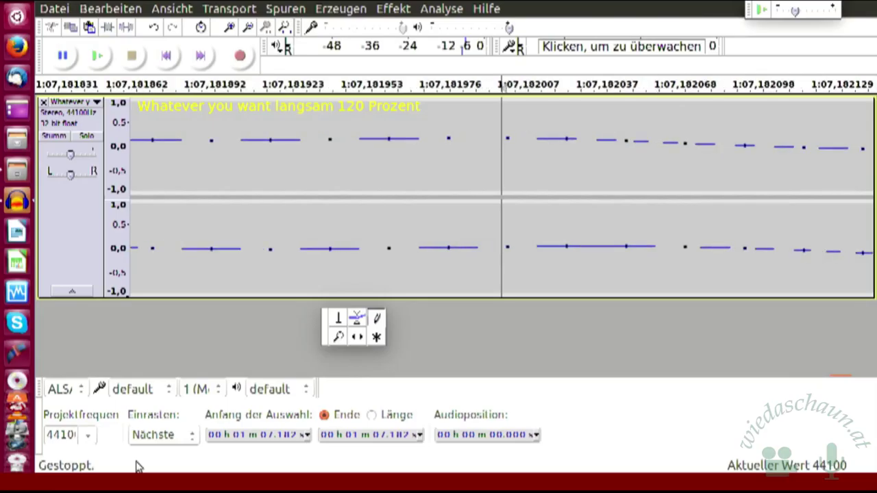
key("ctrl+2")
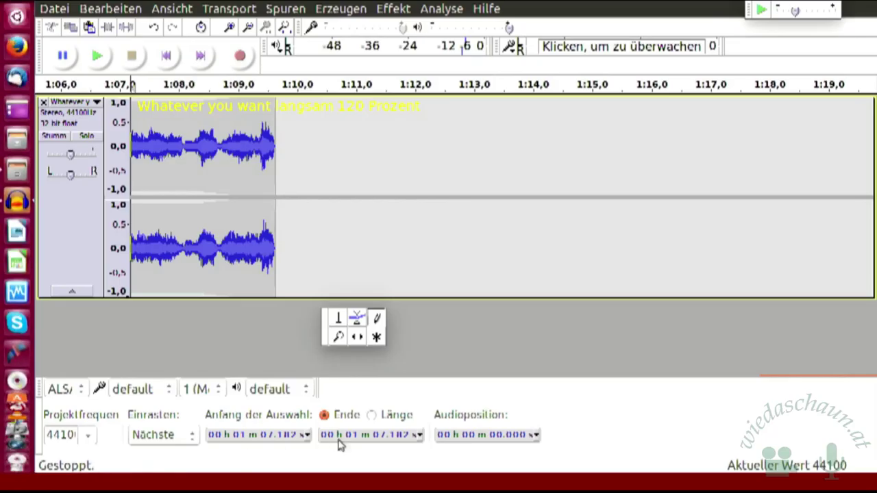
scroll(17, 373, "down", 5)
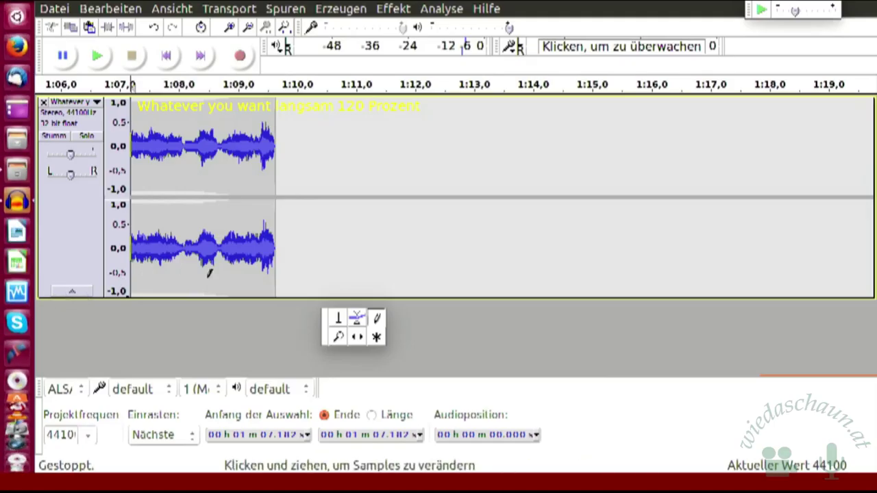
Step: Play the excerpt from 1:09.063 while zooming out to see the whole track
left_click(338, 318)
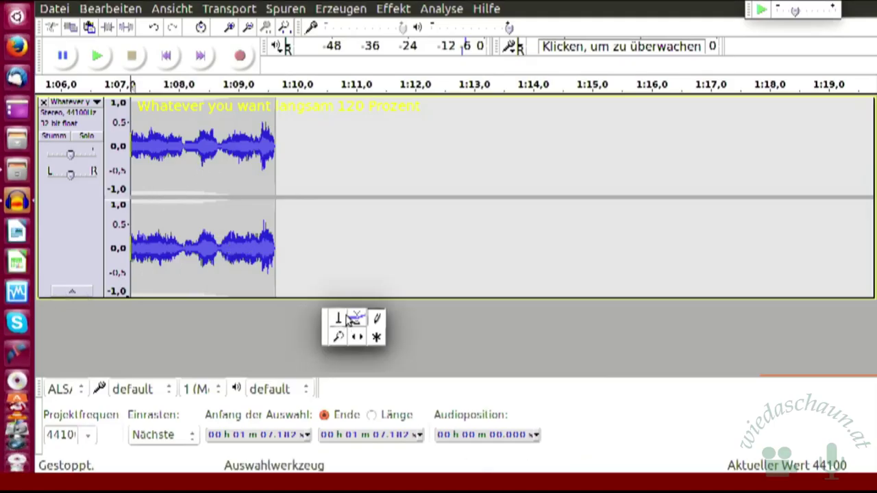
left_click(241, 182)
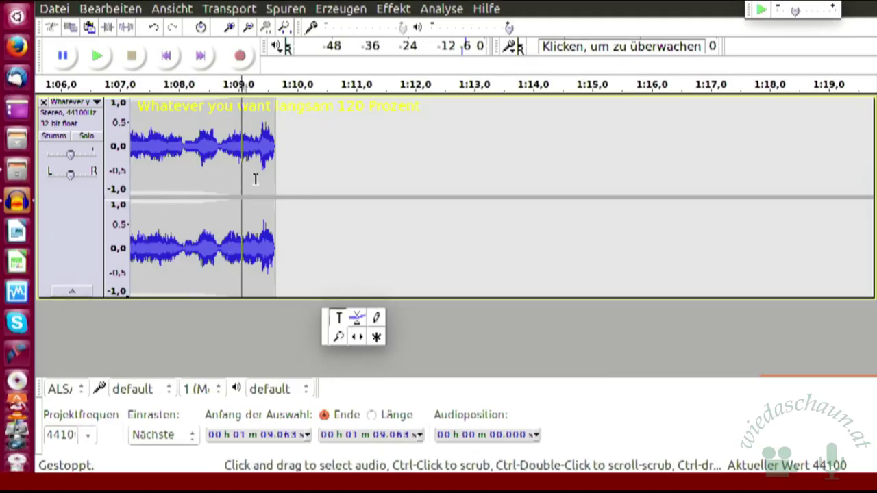
key("space")
key("ctrl+3")
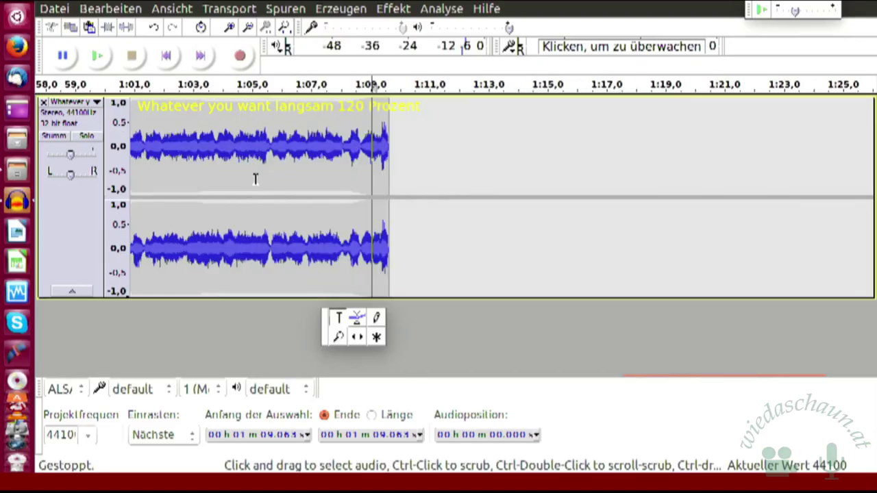
key("ctrl+3")
key("ctrl+3")
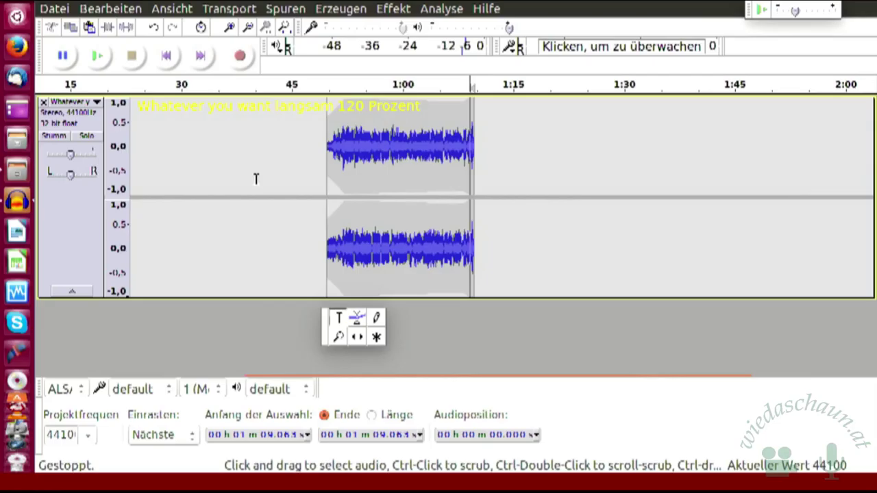
key("ctrl+3")
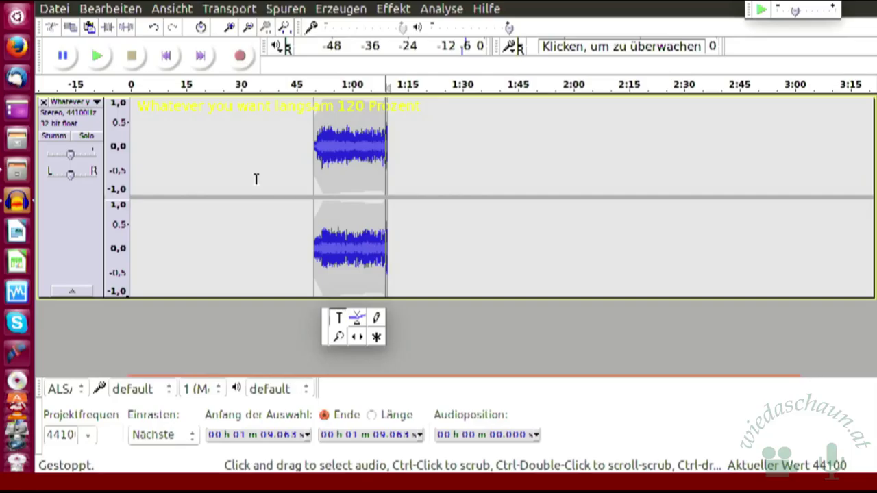
Step: Return to normal zoom, zoom into the track's last seconds and set the position near 1:08.127
key("ctrl+2")
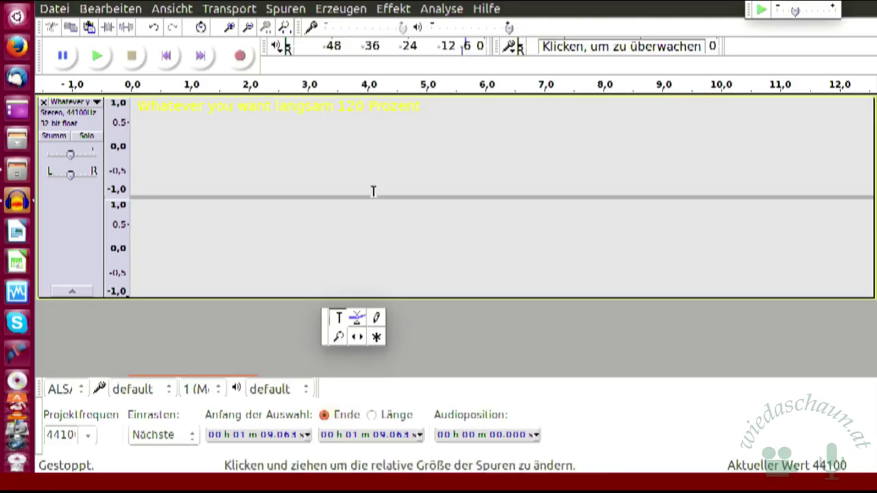
left_click(171, 57)
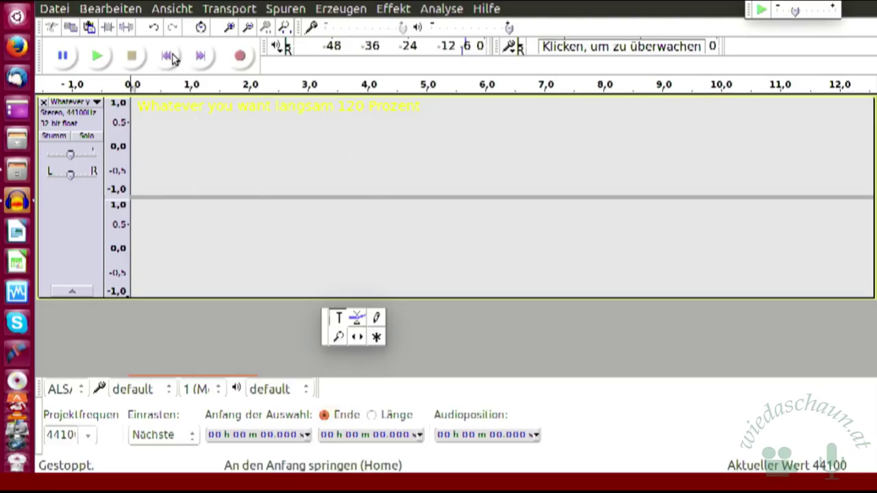
left_click(203, 58)
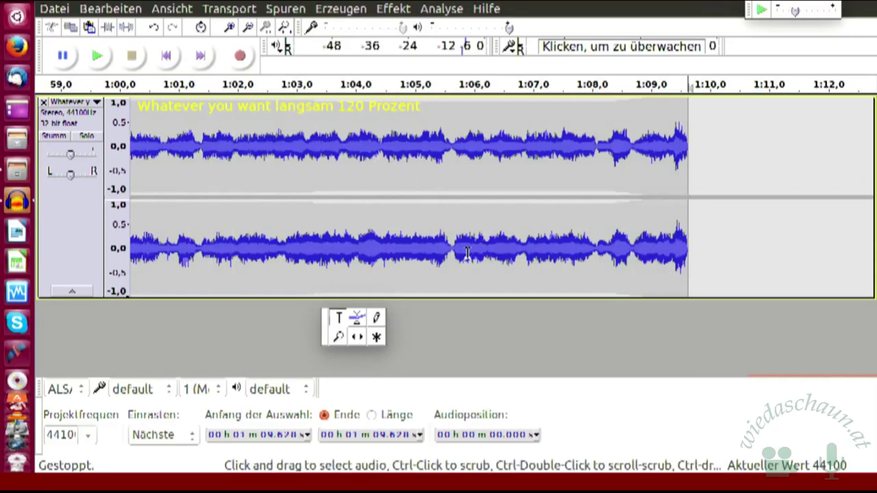
key("ctrl+1")
key("ctrl+1")
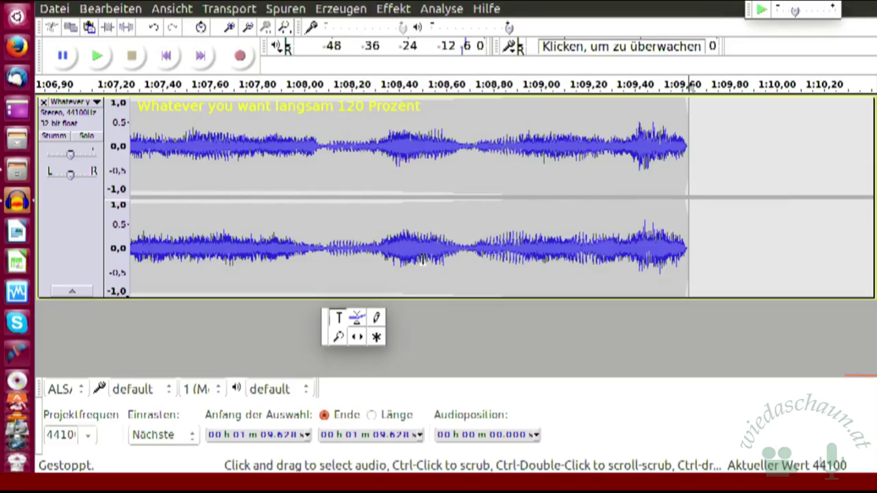
left_click(335, 180)
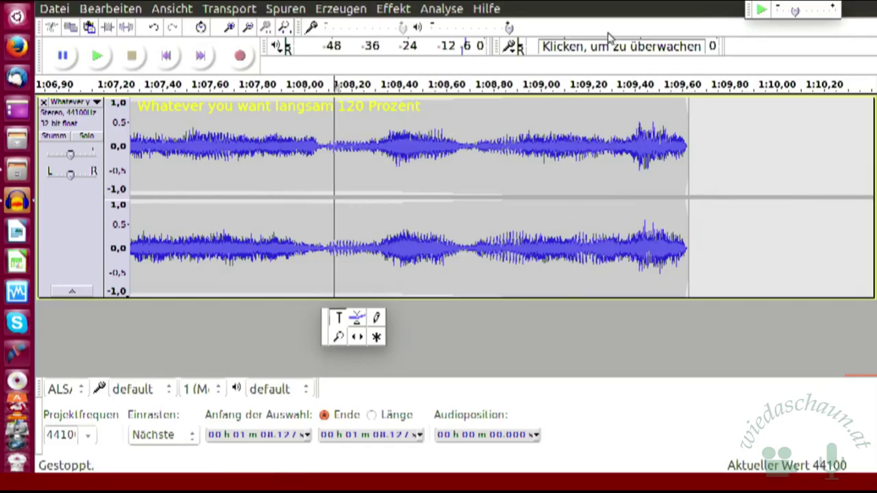
left_click(488, 10)
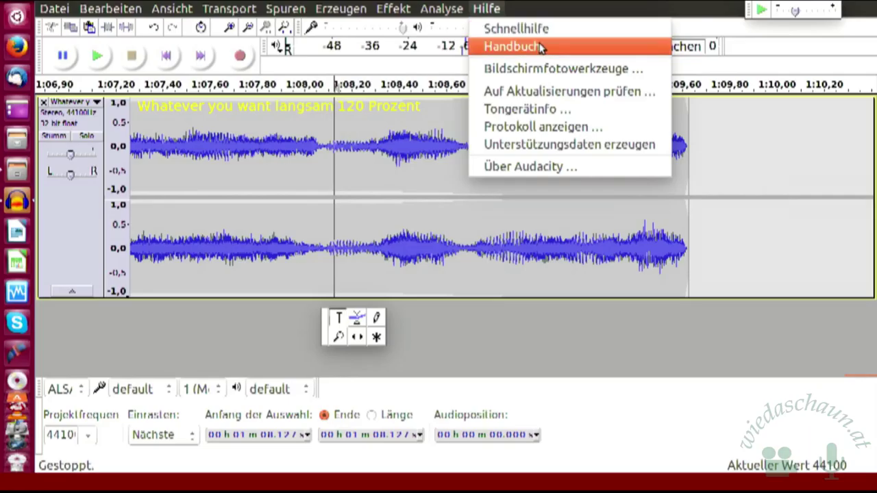
left_click(541, 47)
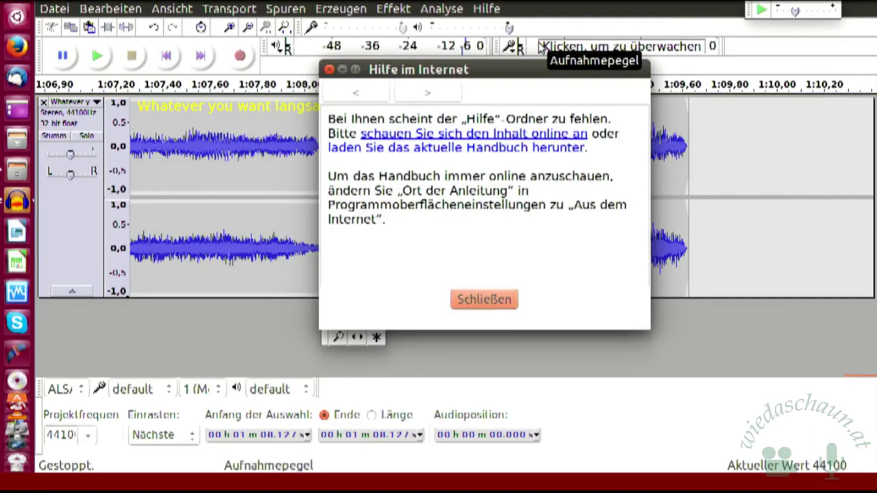
left_click(479, 306)
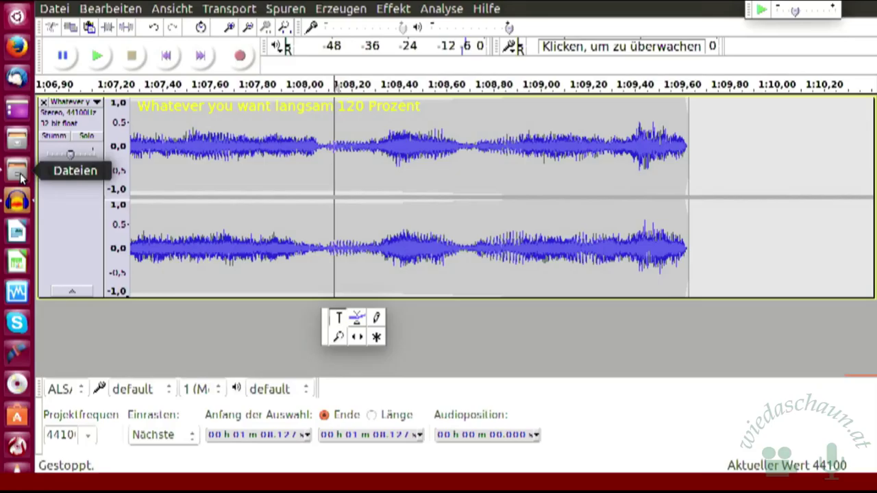
Step: In Files, go up to Linuxtage 2017, enter Links und Tastenkombinationen and open Links.odt
left_click(20, 177)
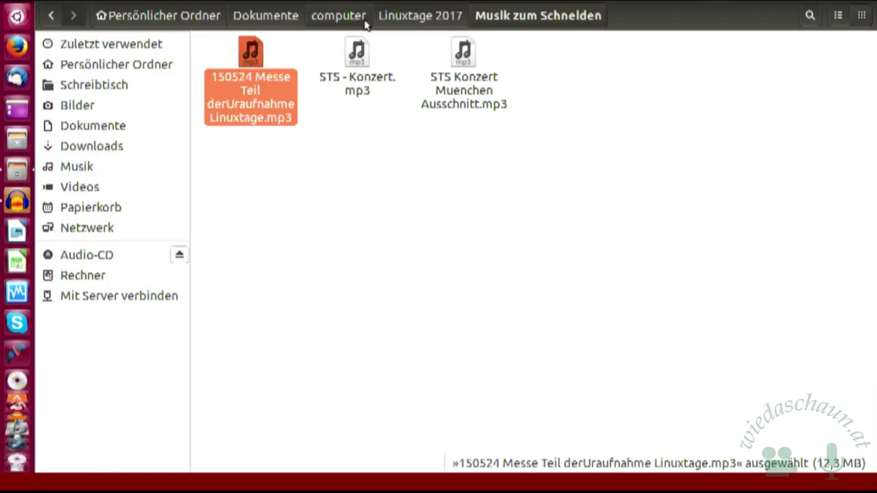
left_click(400, 21)
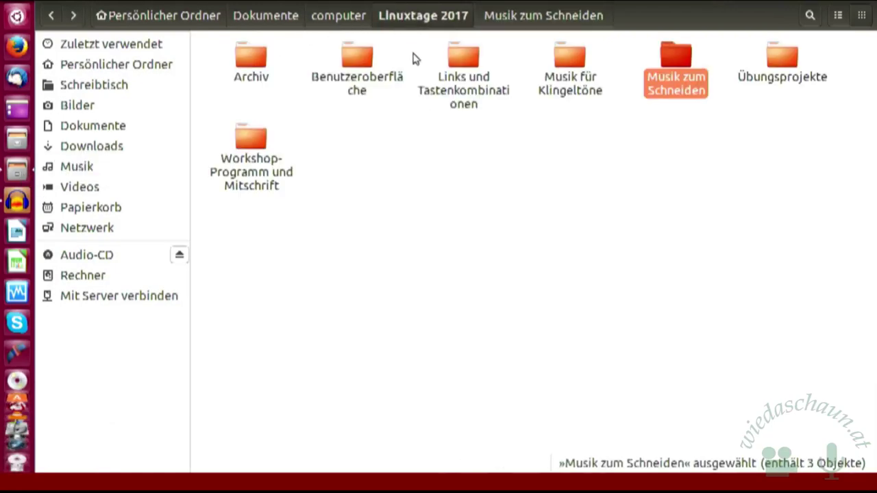
double_click(463, 61)
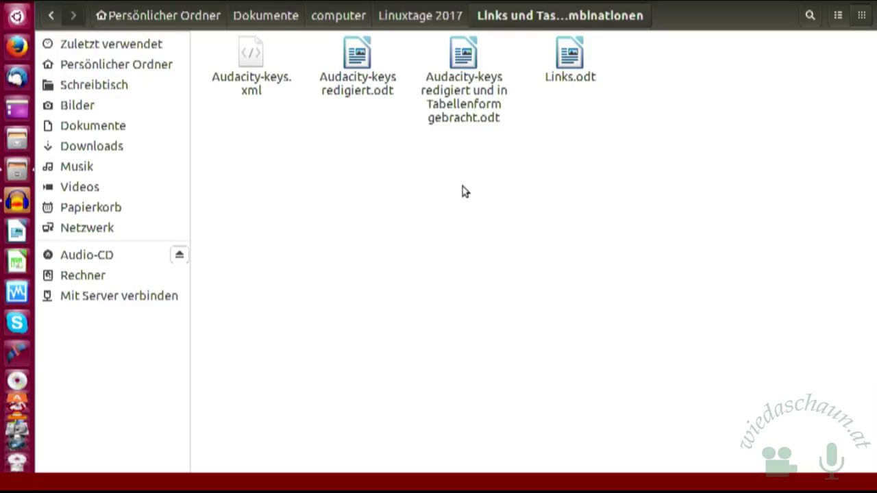
double_click(573, 58)
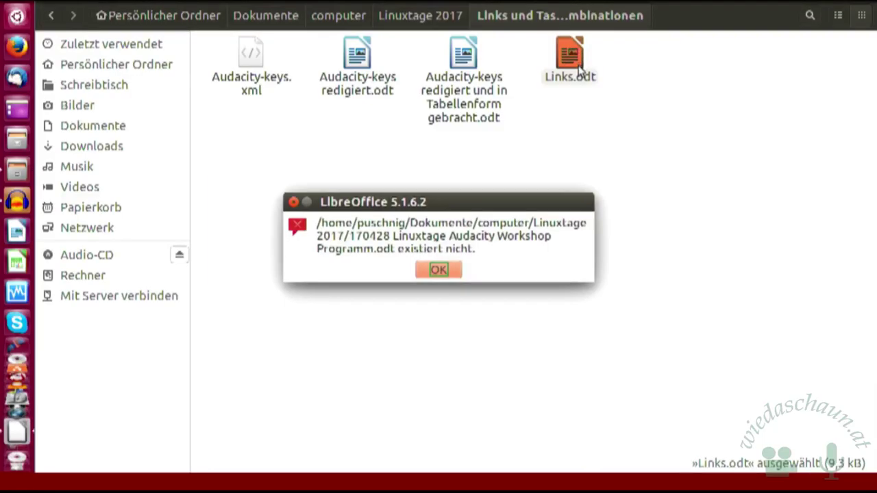
Step: Dismiss the missing-file and access warnings, read the Audacity download link, then close Links.odt
left_click(439, 270)
left_click(442, 270)
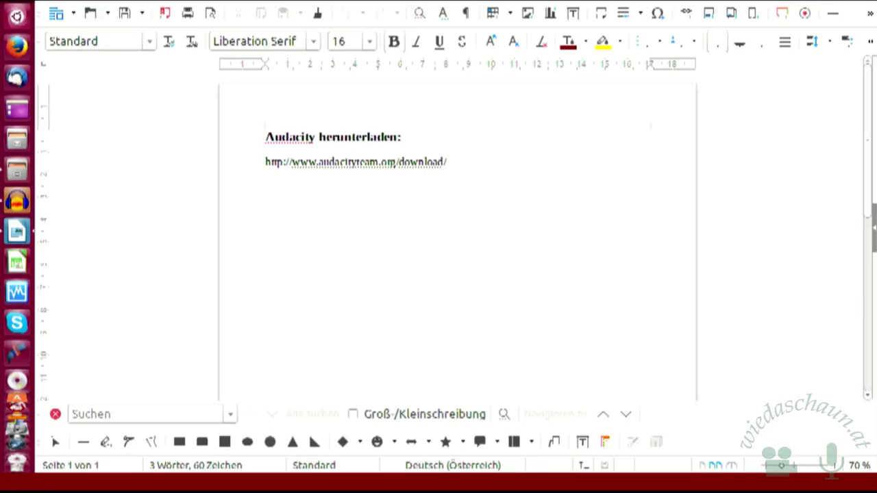
key("ctrl+q")
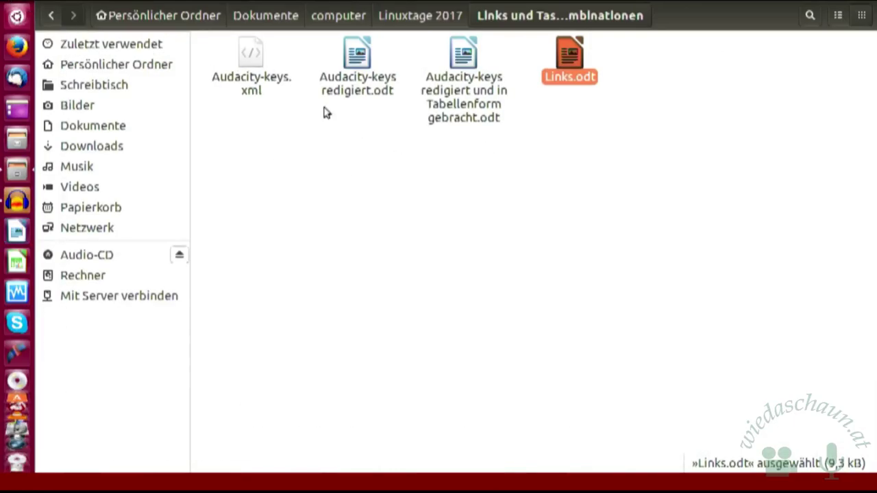
Step: Open Audacity-keys.xml with Firefox to read the shortcut list, then return to Files
left_click(252, 59)
right_click(251, 55)
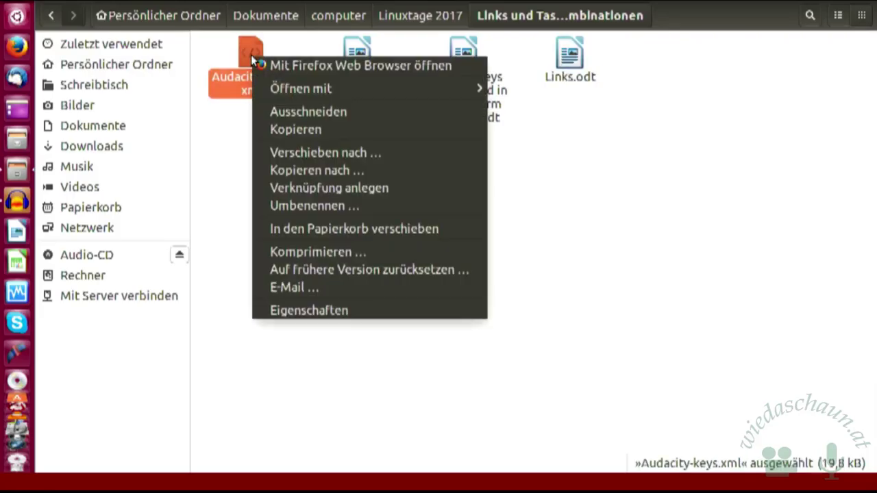
left_click(329, 65)
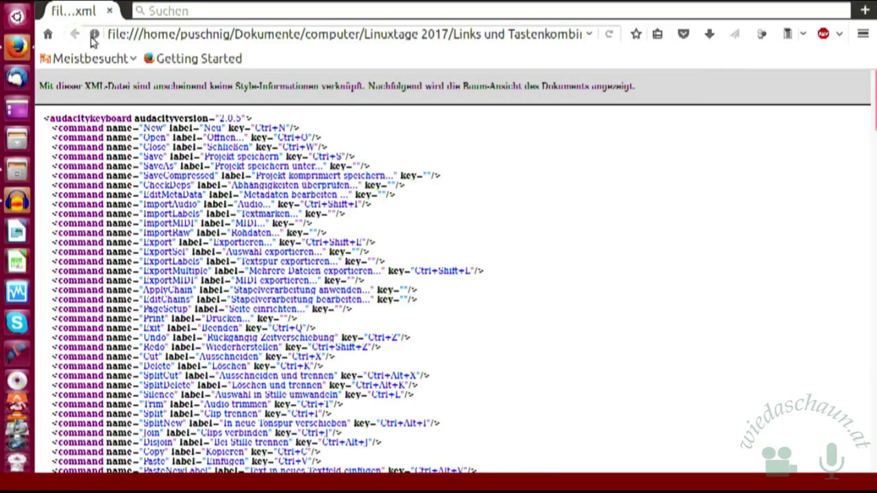
left_click(17, 170)
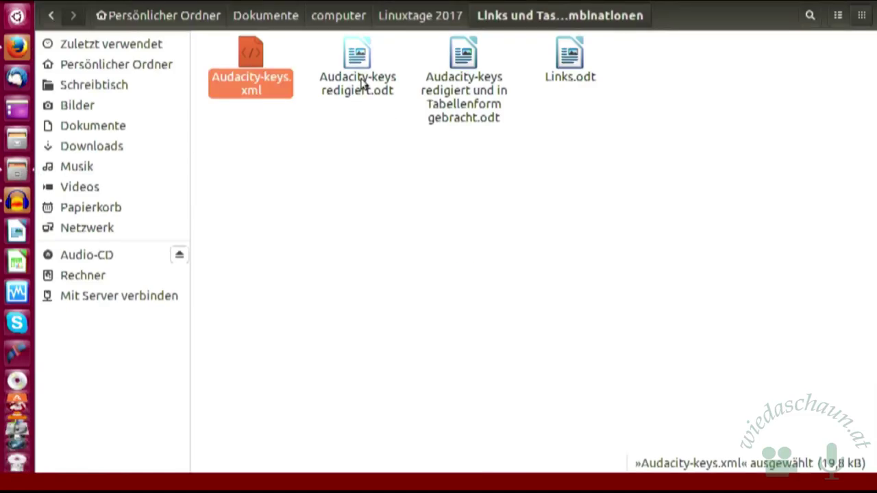
Step: Open the Tabellenform shortcut document, discarding the old recovery data
double_click(454, 83)
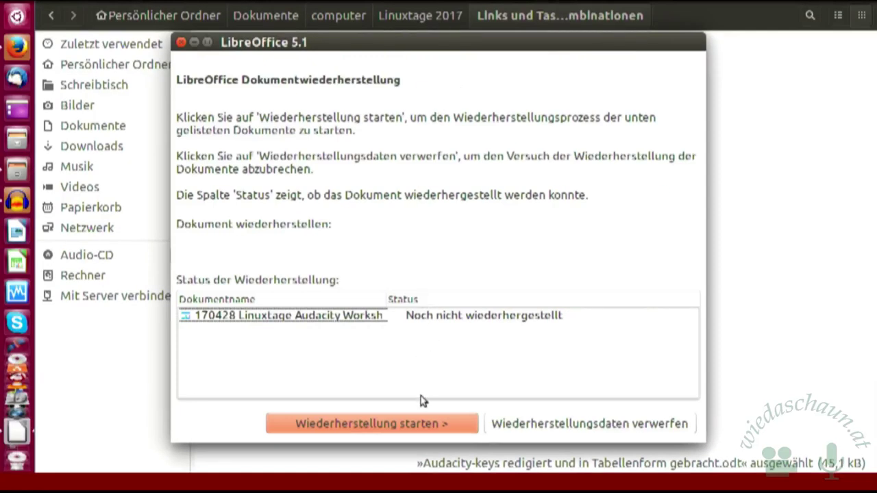
left_click(525, 428)
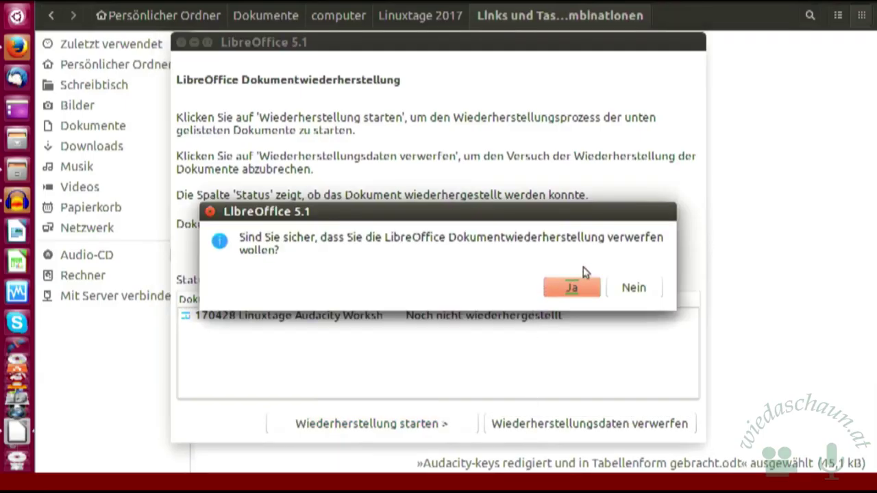
left_click(574, 290)
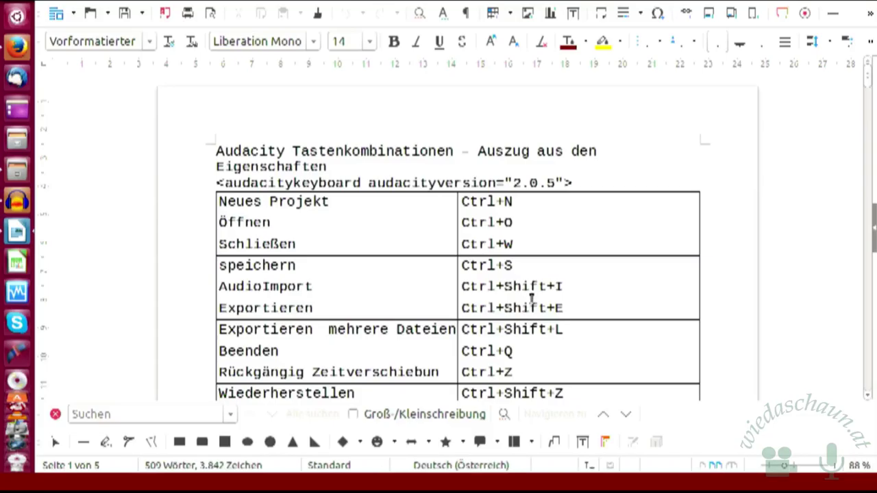
Step: Scroll down through the shortcut table, such as Ausschneiden with Alt+X, and back up
scroll(629, 247, "down", 1)
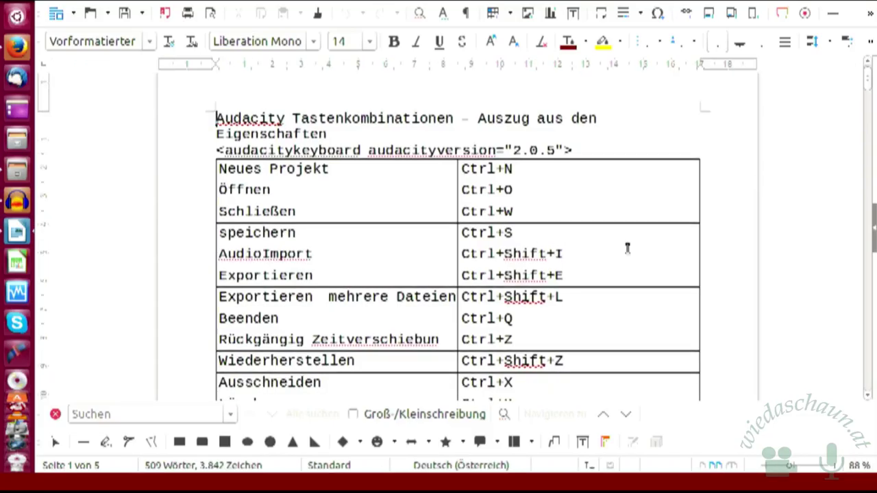
scroll(628, 248, "down", 1)
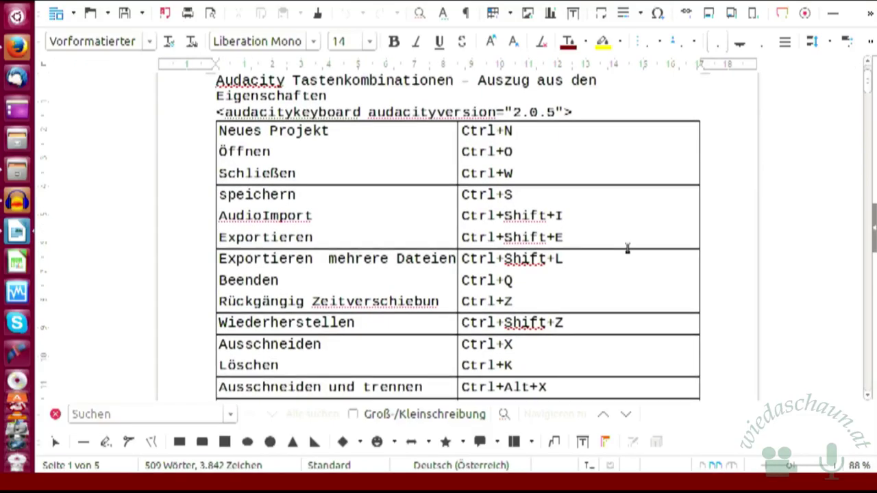
scroll(627, 248, "down", 2)
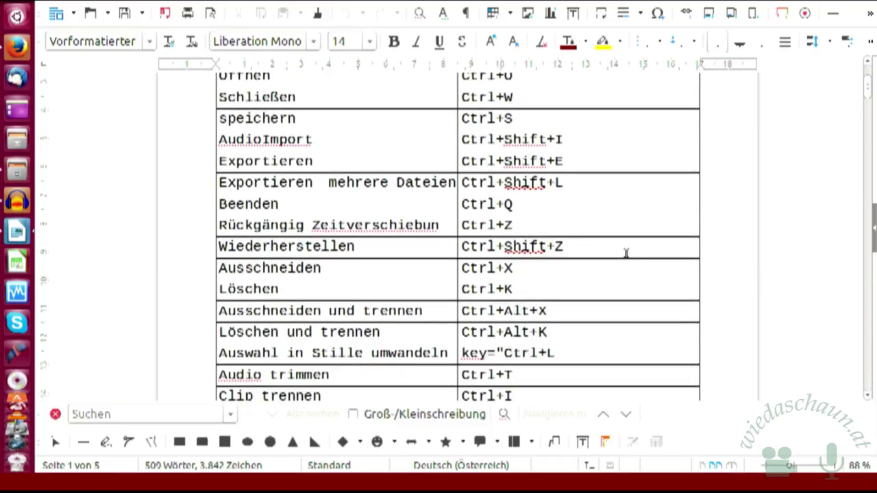
scroll(626, 248, "down", 6)
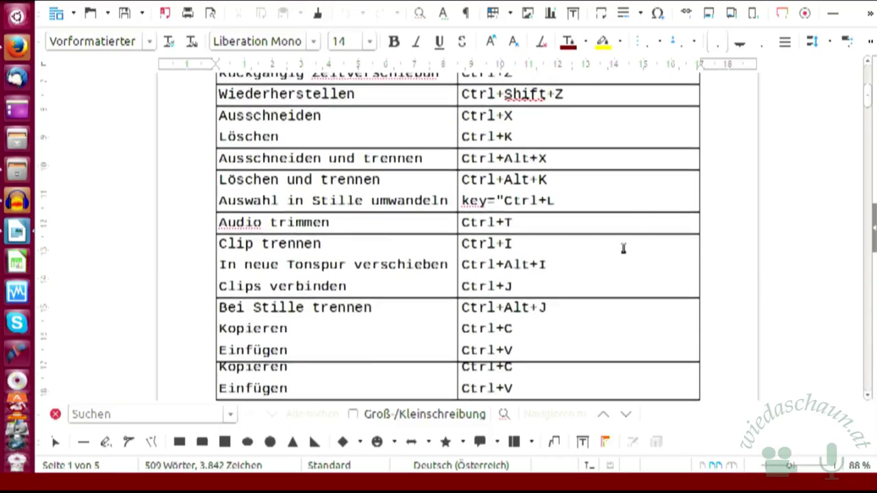
scroll(621, 247, "down", 4)
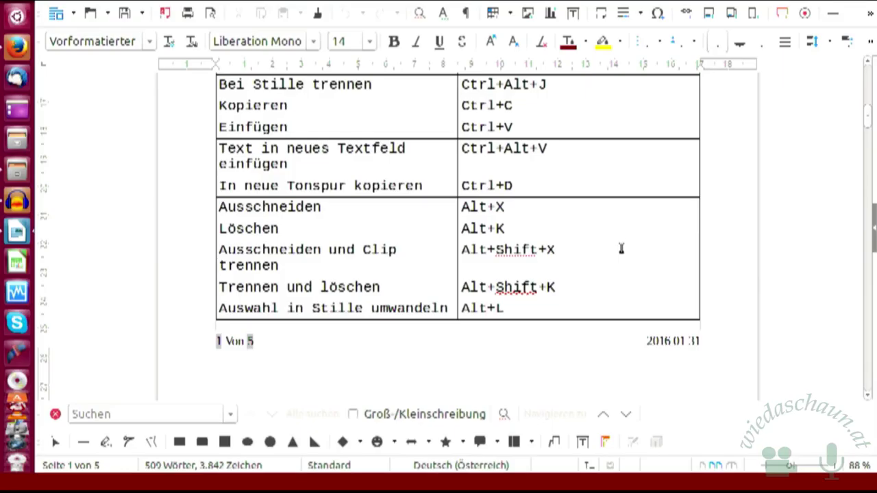
scroll(621, 248, "down", 3)
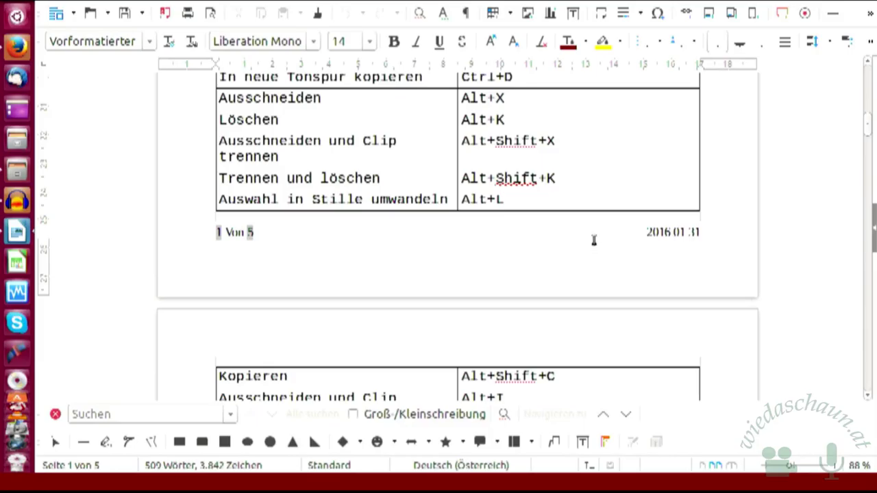
scroll(538, 258, "up", 1)
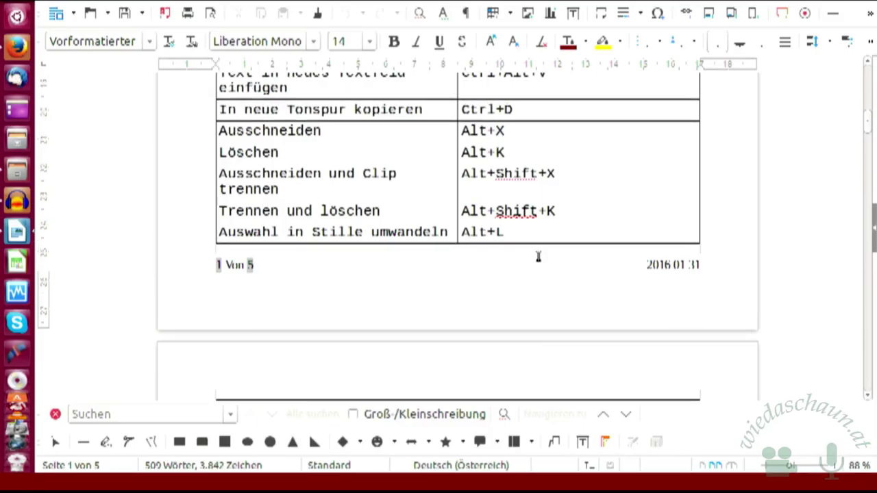
scroll(539, 257, "up", 2)
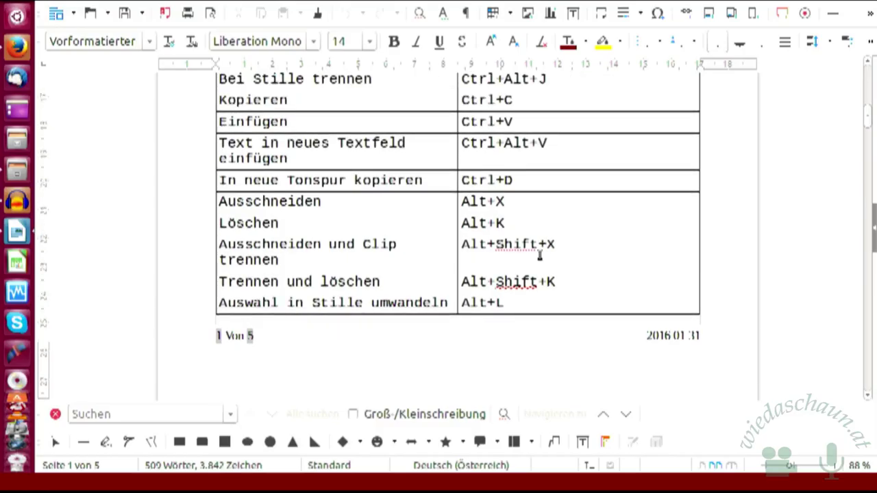
scroll(540, 256, "up", 1)
scroll(540, 256, "up", 1)
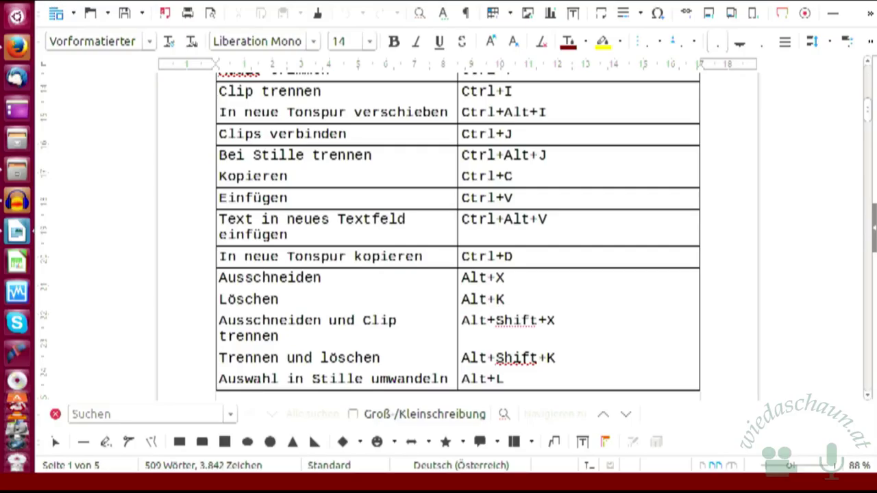
Step: Switch to the Files window and bring up all open Audacity windows
left_click(11, 2)
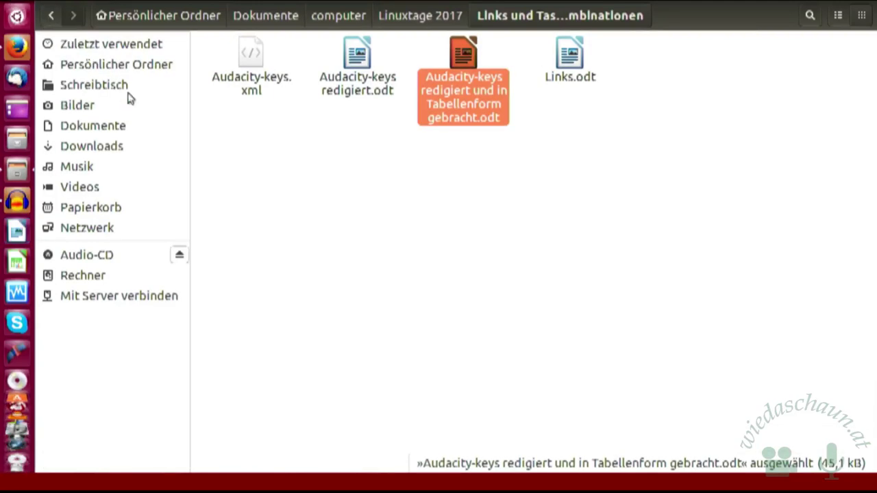
left_click(17, 201)
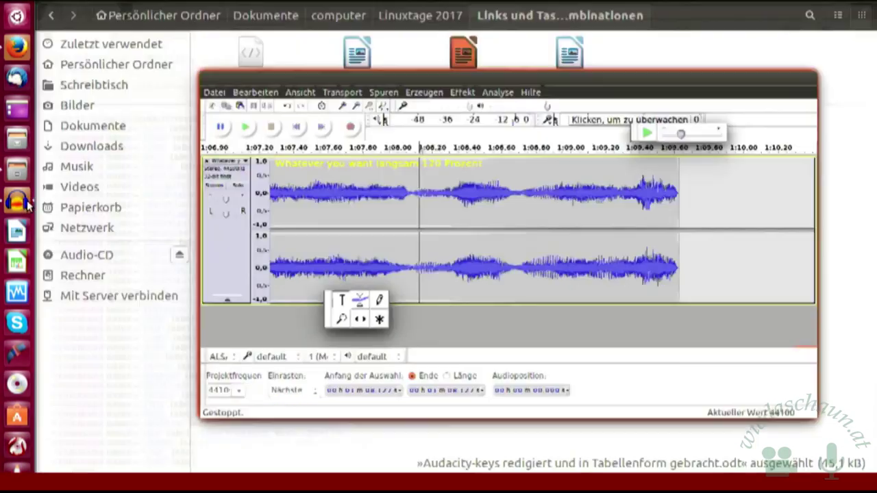
left_click(18, 200)
Step: Open the empty Audacity project and launch Datei > Importieren > Ton to import audio
left_click(300, 203)
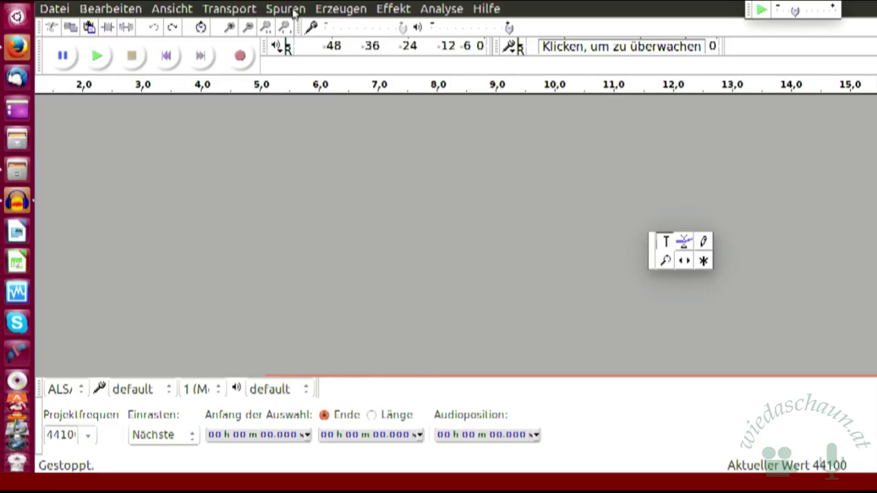
left_click(55, 9)
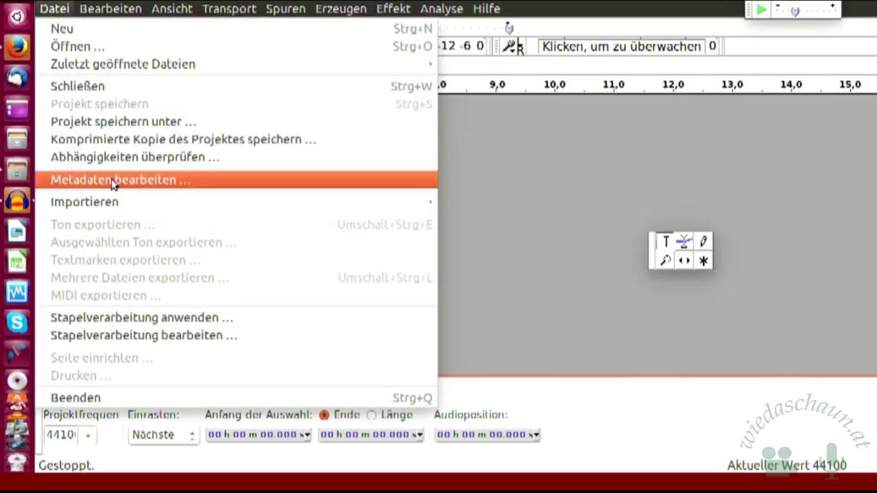
left_click(122, 208)
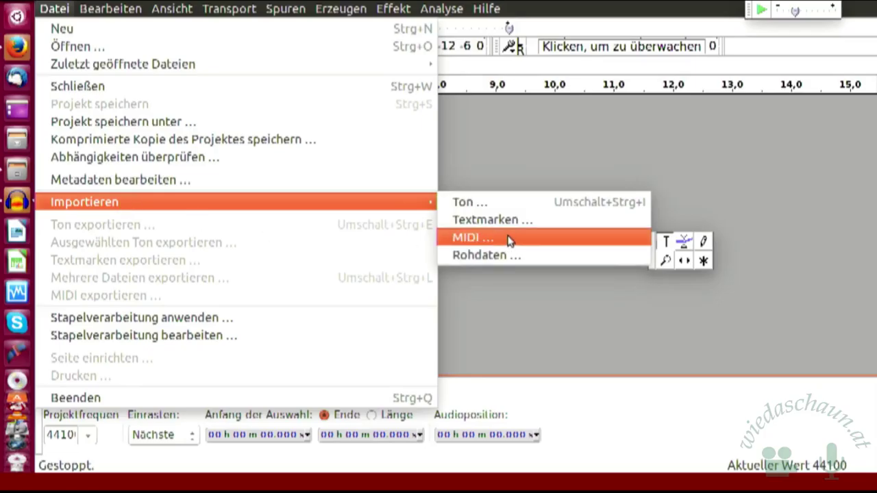
left_click(507, 208)
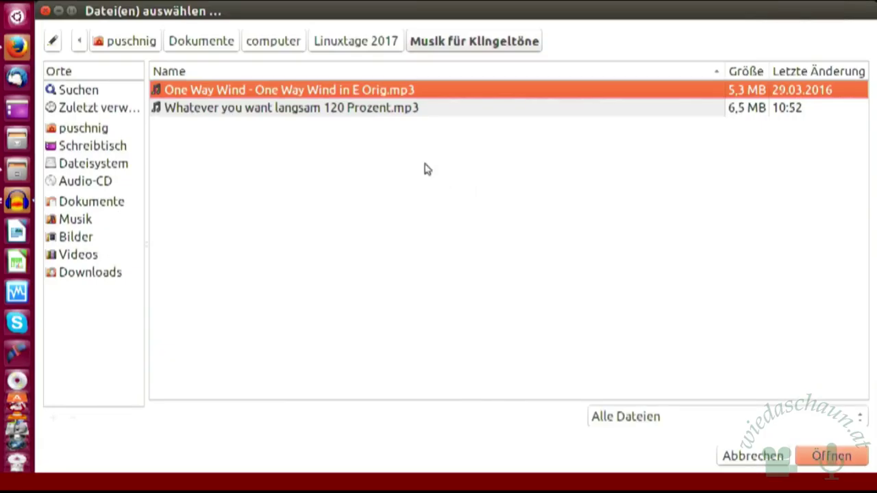
Step: Import 'One Way Wind - One Way Wind in E Orig.mp3' as a stereo track
double_click(404, 92)
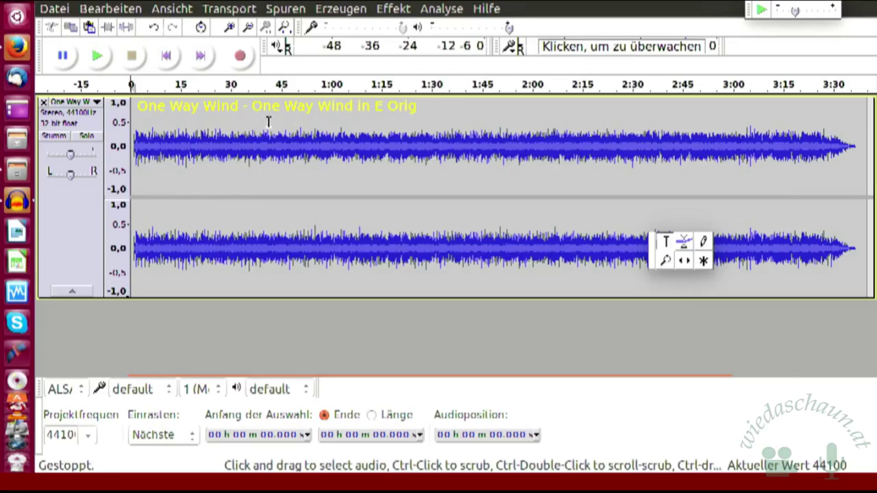
Step: Audition the song around 38.5–54 s, then record a new mono track from 1:00.8
left_click(261, 118)
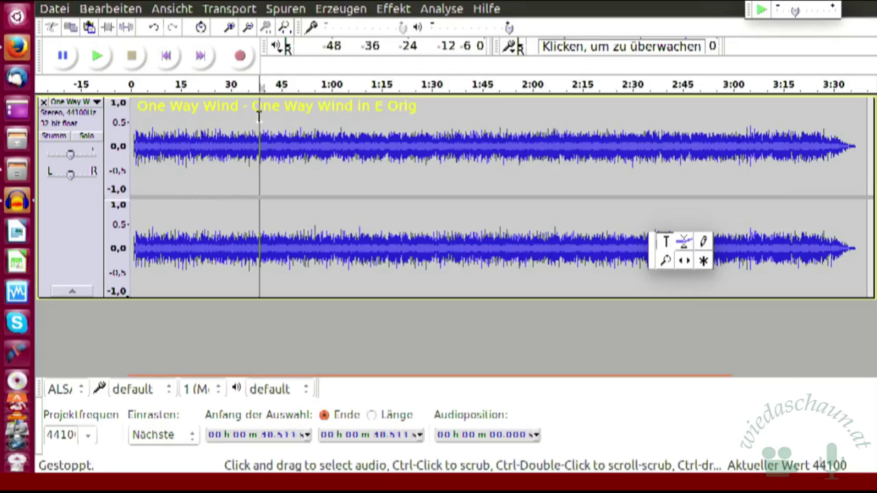
left_click(97, 57)
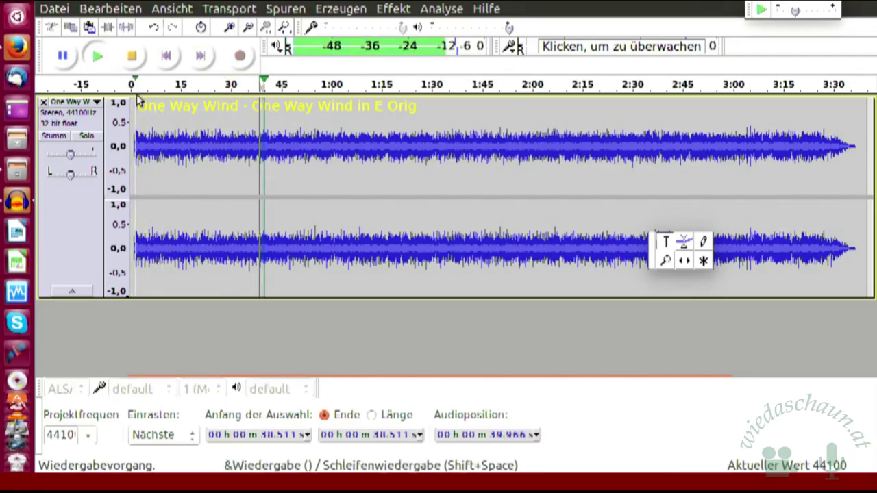
left_click(301, 122)
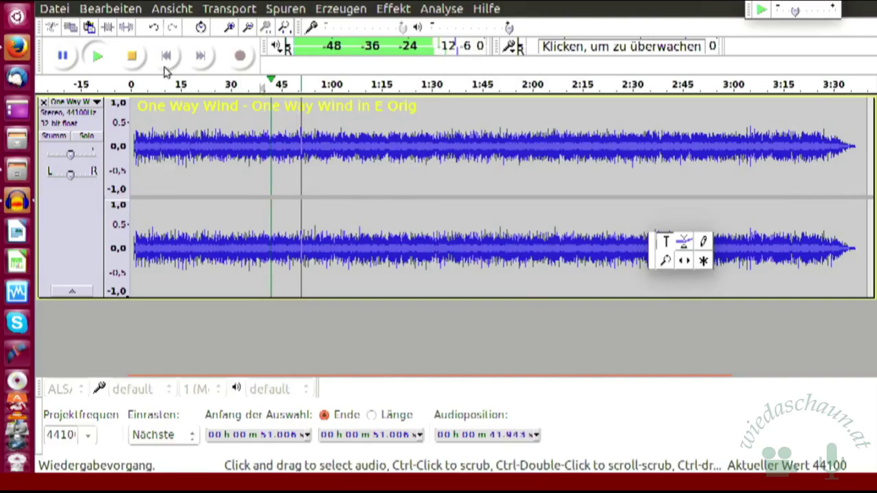
left_click(133, 58)
left_click(311, 116)
left_click(100, 58)
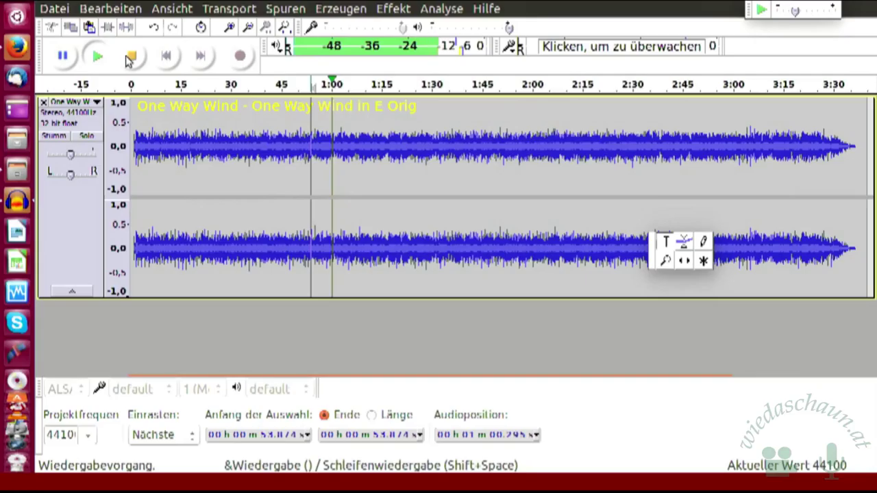
left_click(130, 58)
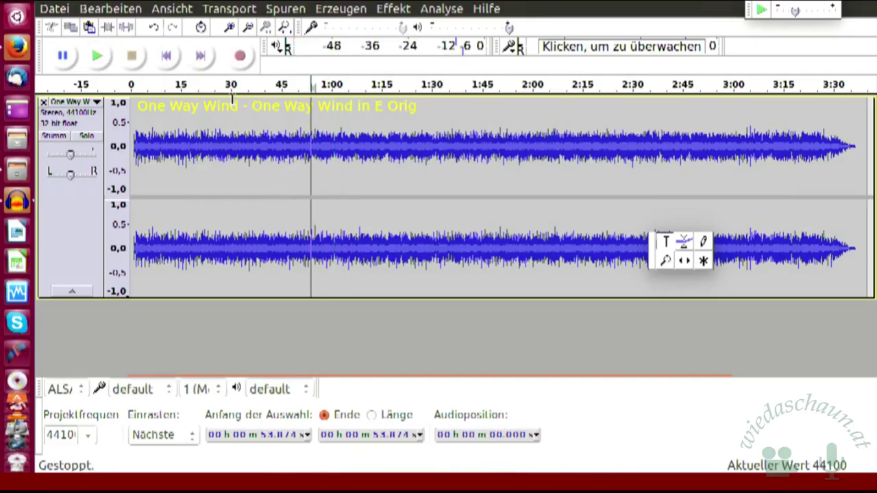
left_click(335, 119)
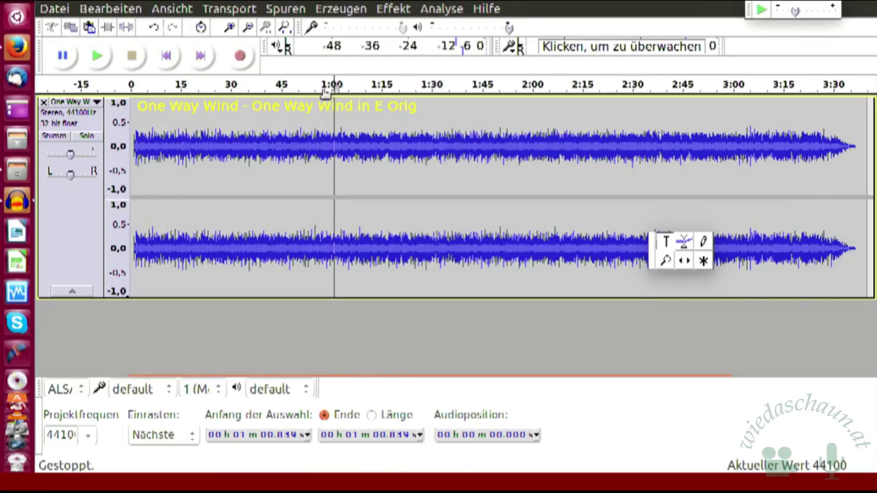
left_click(241, 57)
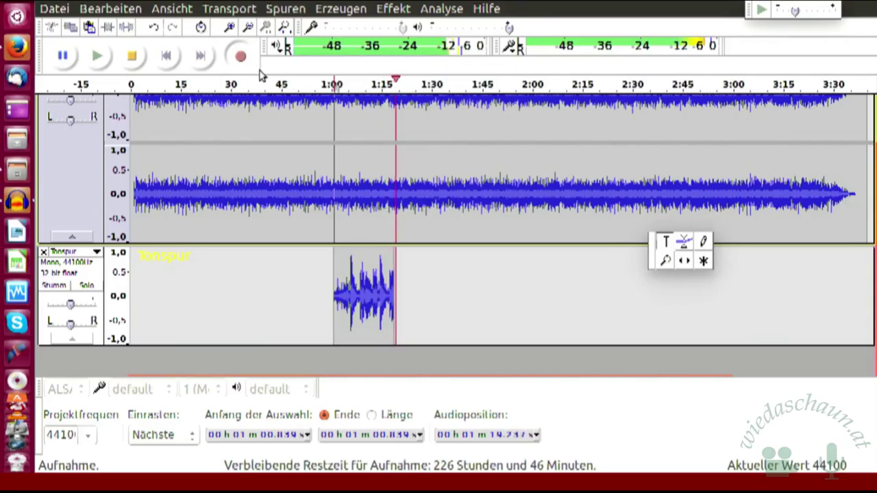
Step: Stop the roughly 20-second recording and play it back together with the song
left_click(132, 57)
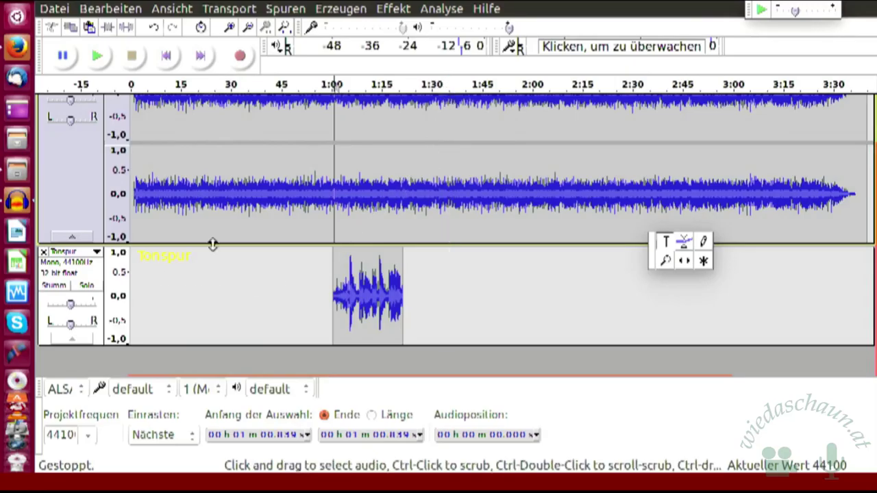
left_click(97, 58)
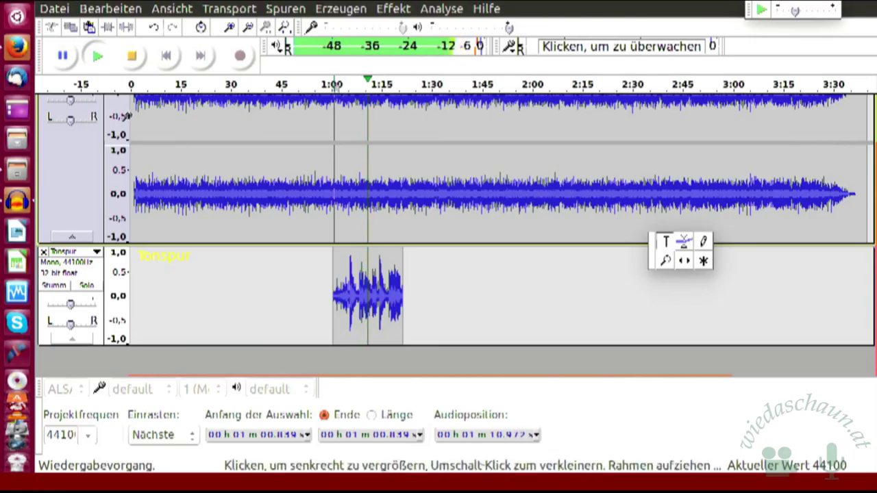
scroll(275, 149, "up", 3)
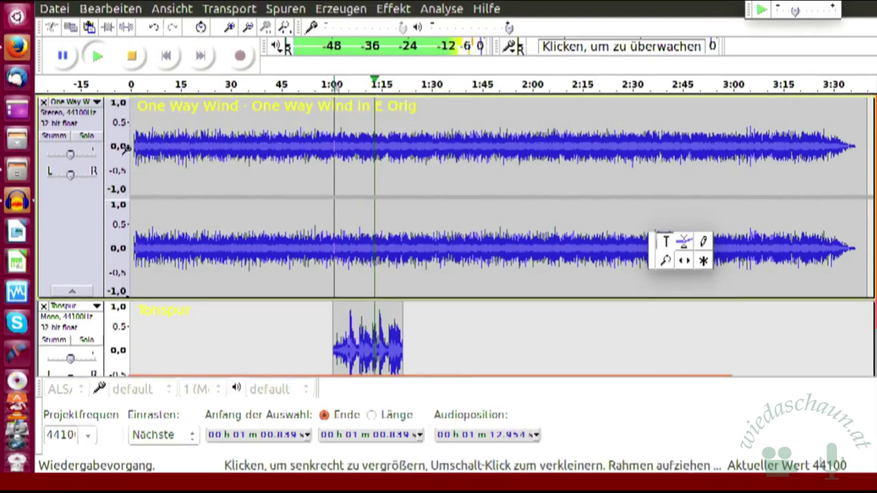
Step: Mute the song and the recorded clip, solo the song, and select the whole song track
left_click(63, 136)
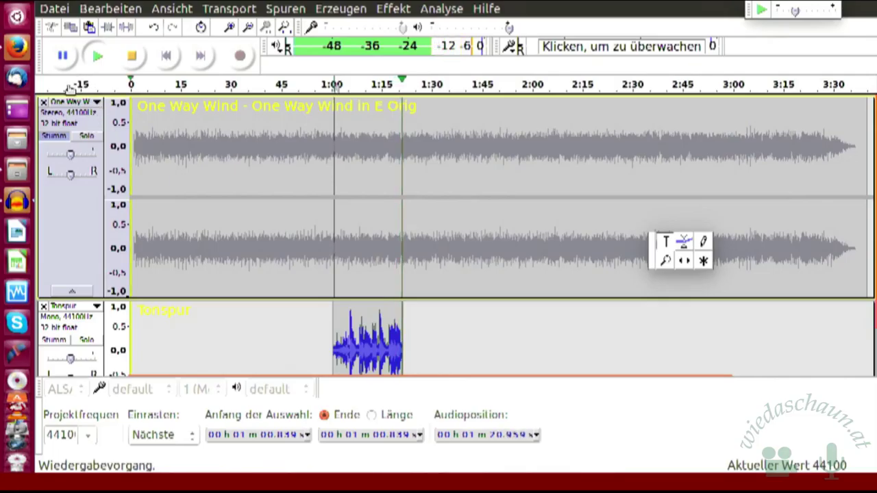
left_click(131, 57)
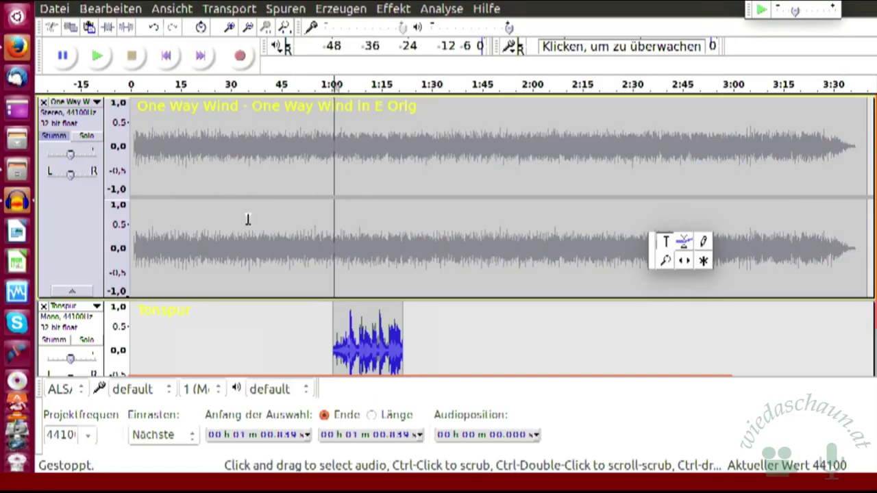
left_click(54, 340)
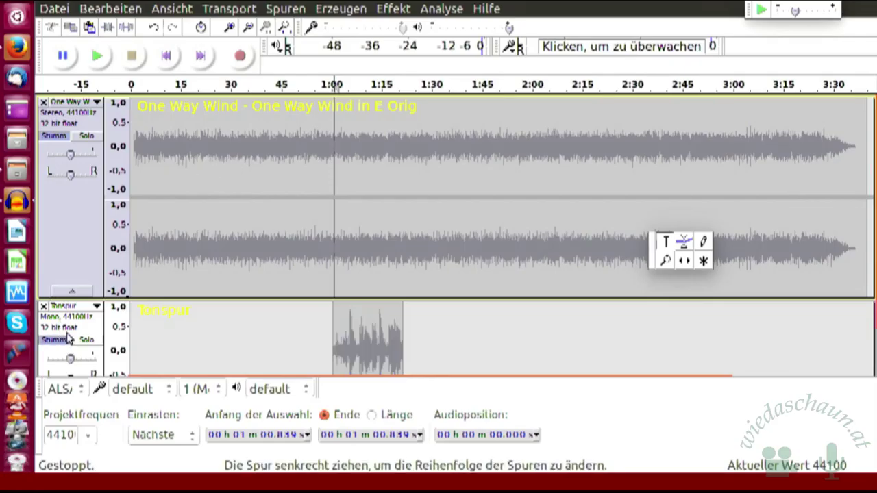
left_click(87, 136)
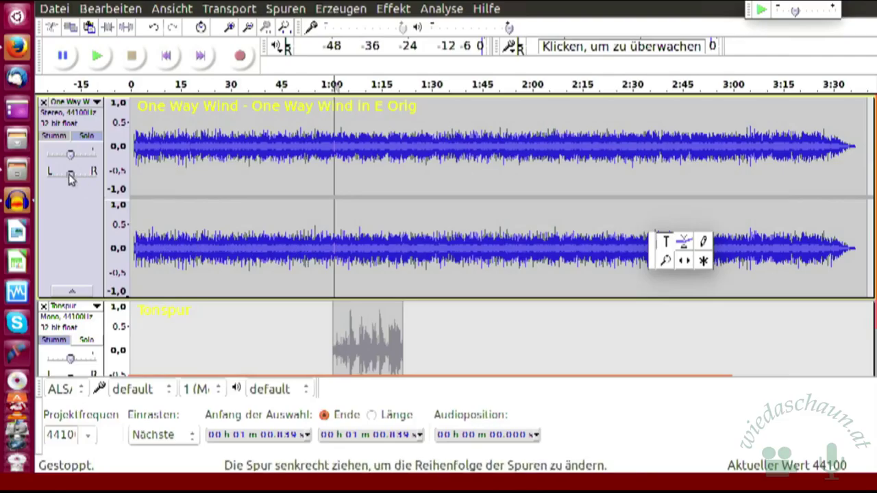
left_click(81, 216)
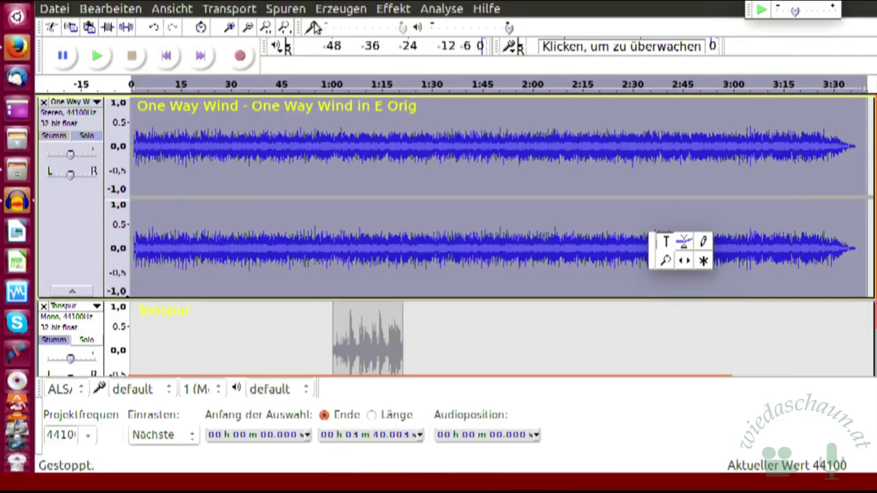
Step: Convert the One Way Wind track to mono and select the recorded clip from 0:59.8 to 1:22.3
left_click(288, 10)
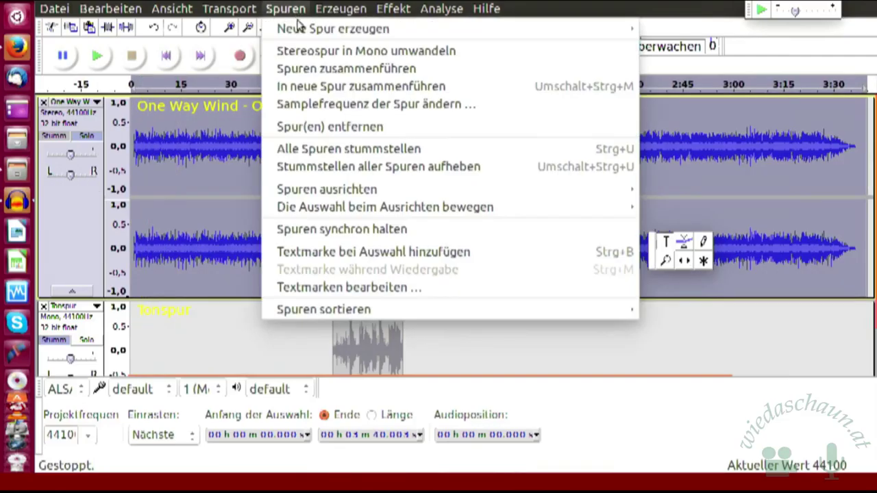
left_click(348, 52)
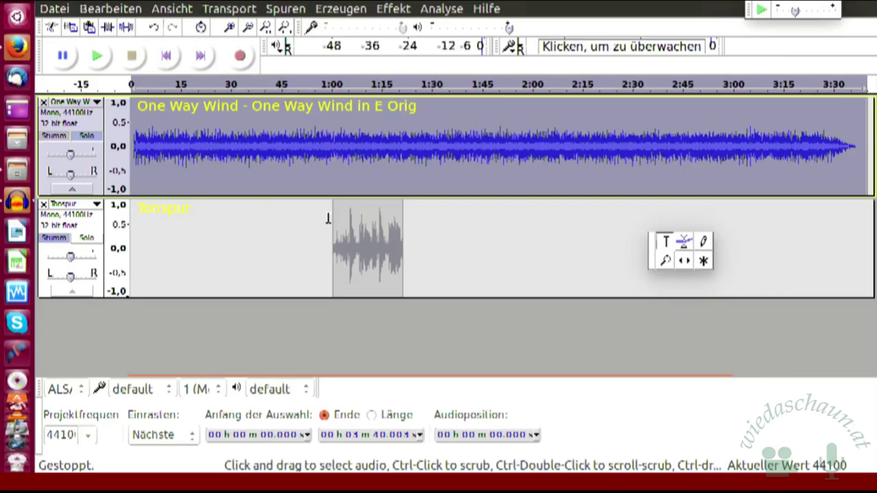
left_click_drag(330, 220, 407, 231)
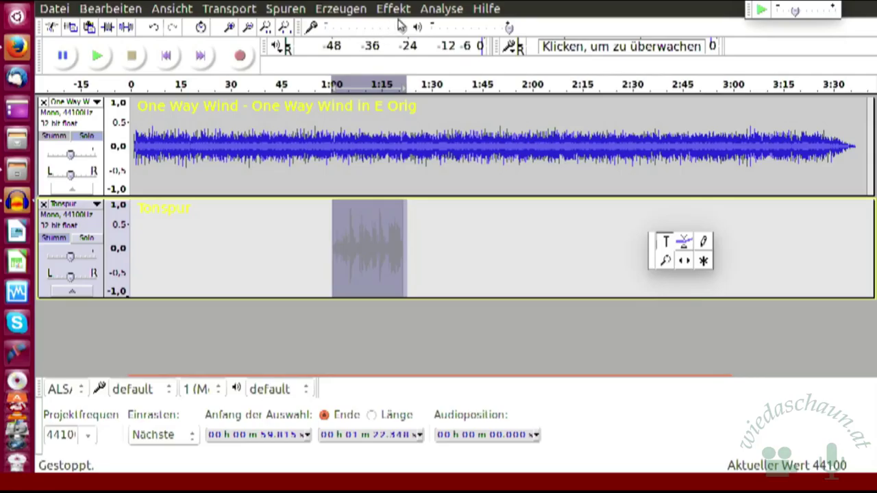
Step: Lower the selected recorded clip by 20 dB with the Verstärken (Amplify) effect
left_click(397, 10)
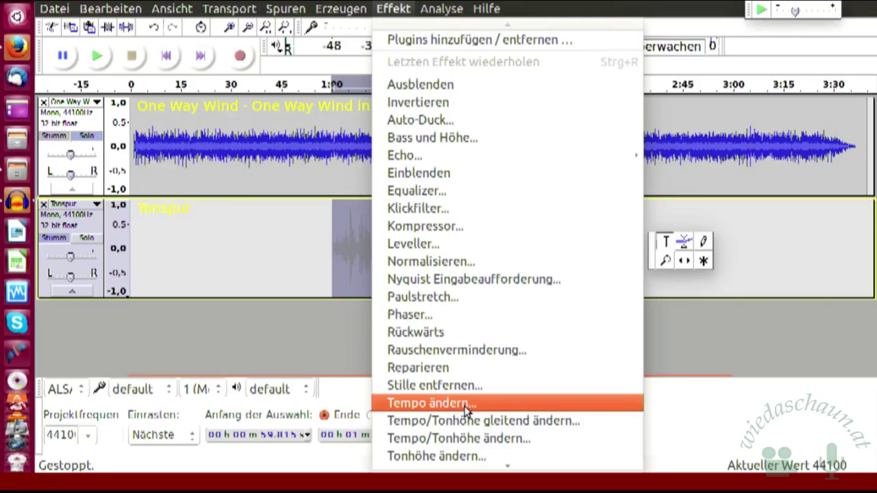
scroll(506, 315, "down", 3)
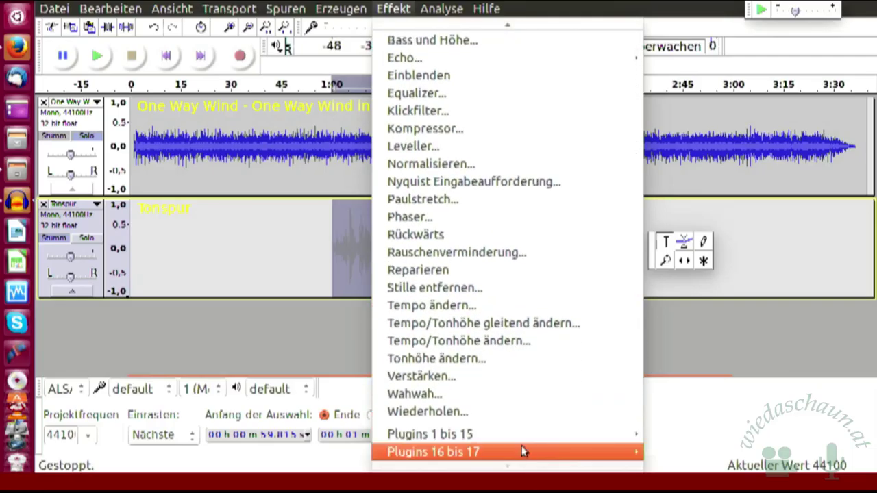
left_click(461, 379)
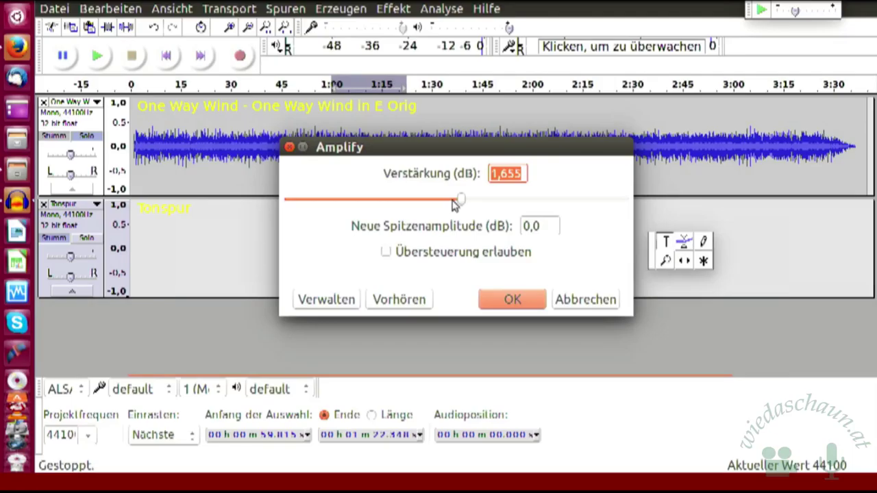
scroll(452, 202, "down", 10)
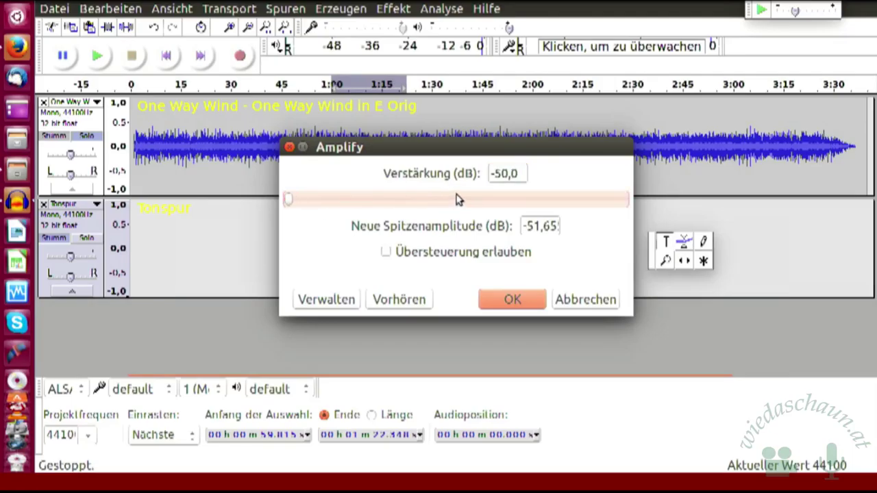
scroll(449, 202, "up", 1)
scroll(449, 202, "up", 2)
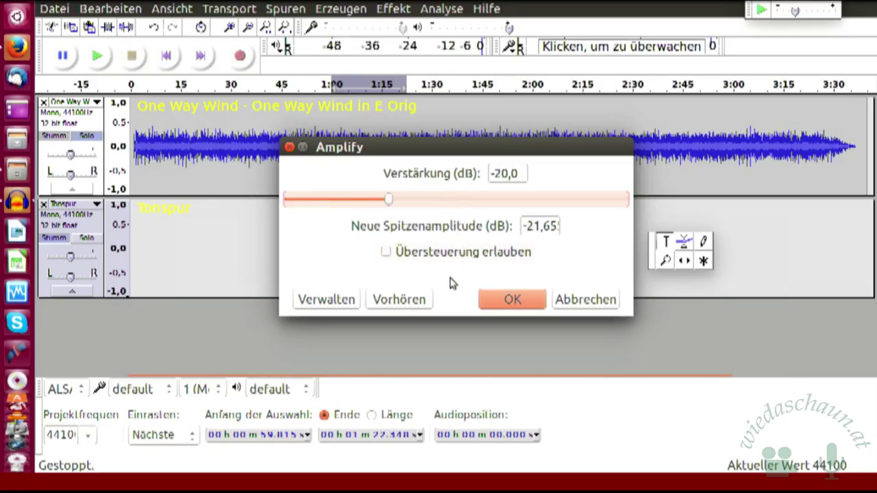
left_click(514, 299)
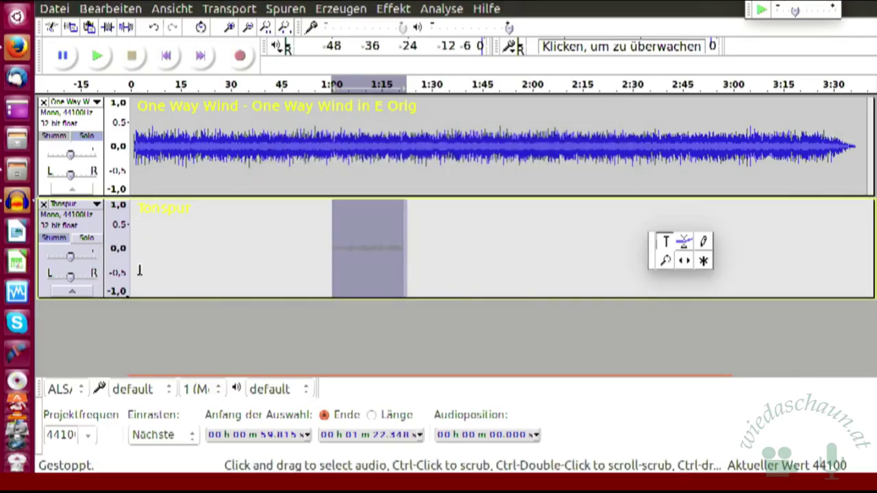
Step: Clear the selection and apply the Leveller at Sehr stark with a -70 dB threshold
left_click(223, 257)
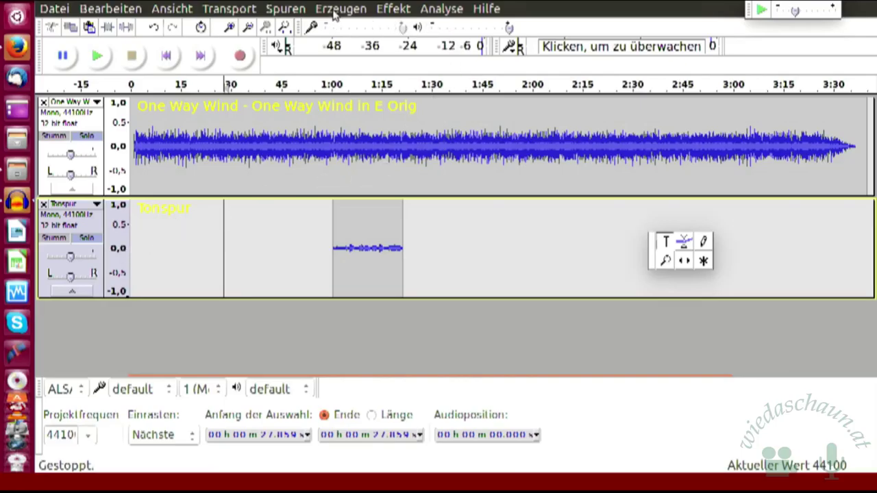
left_click(394, 10)
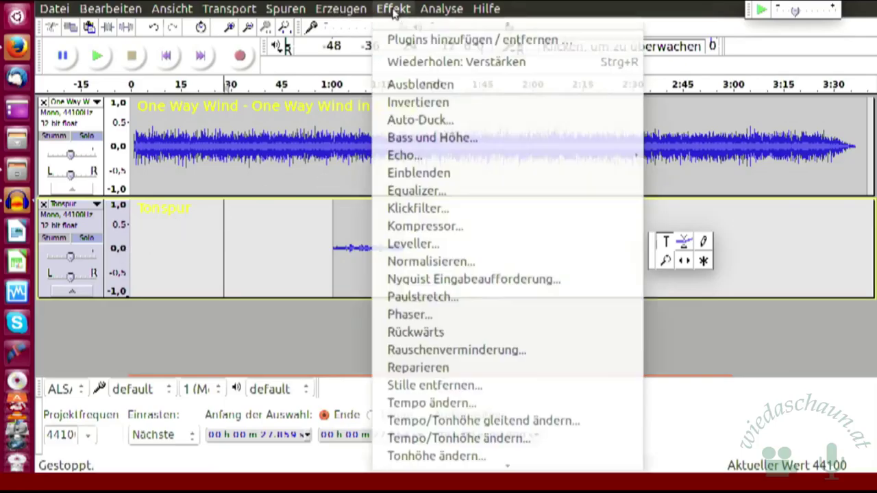
scroll(435, 449, "down", 3)
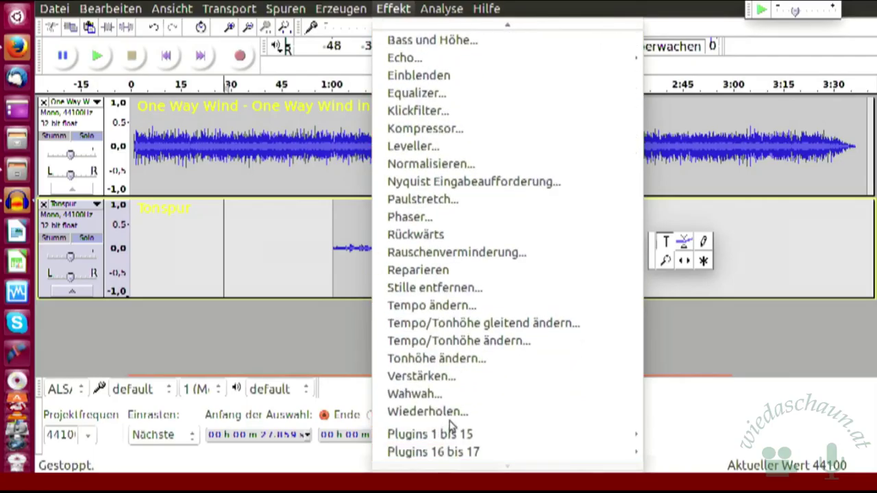
left_click(461, 148)
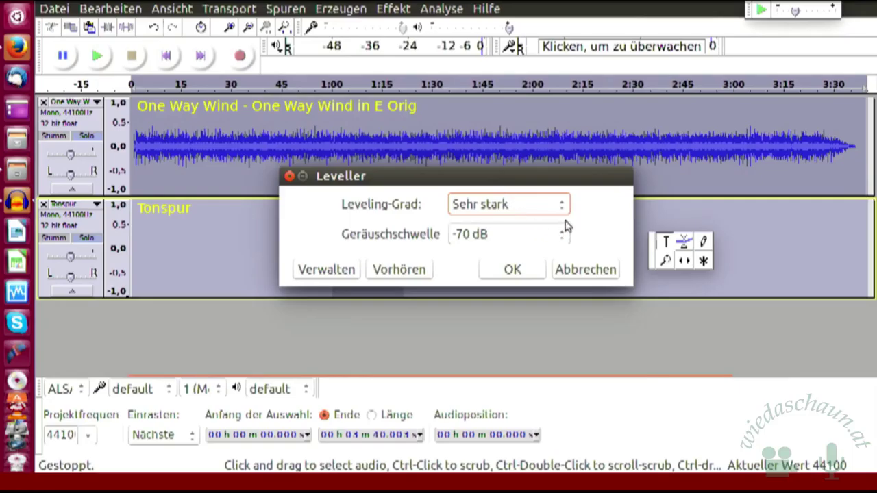
left_click(515, 269)
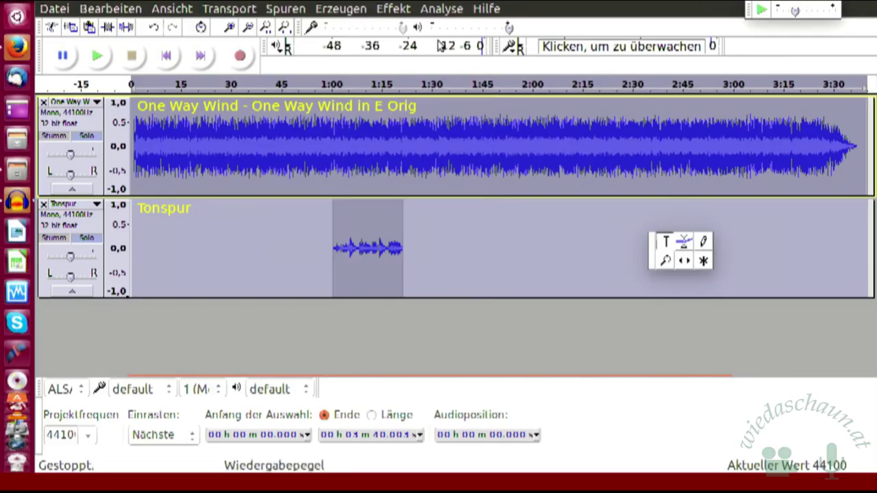
left_click(394, 10)
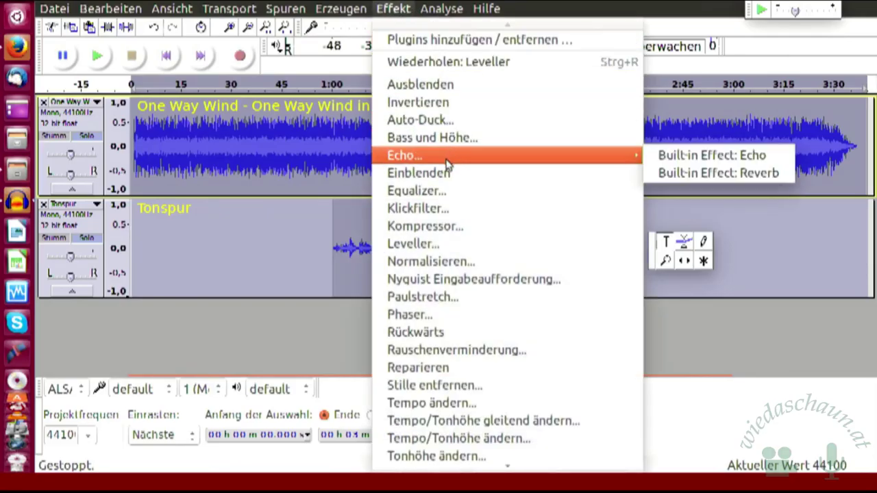
left_click(433, 244)
left_click(514, 280)
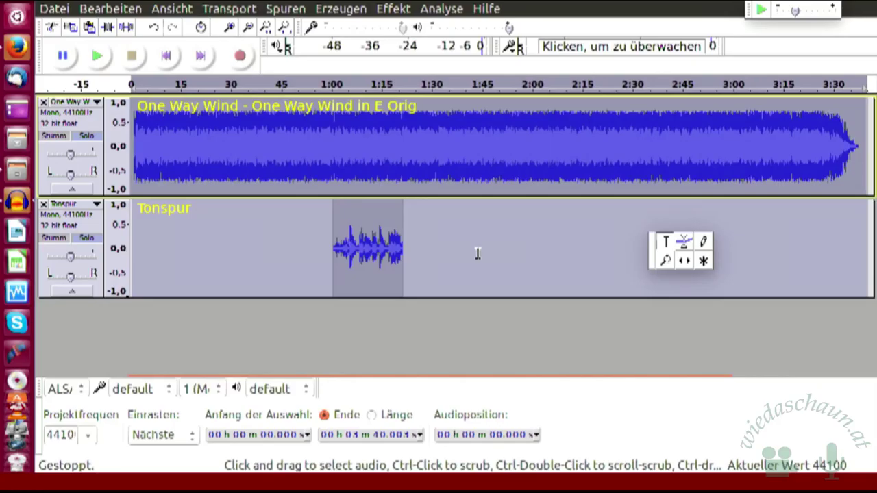
left_click(155, 29)
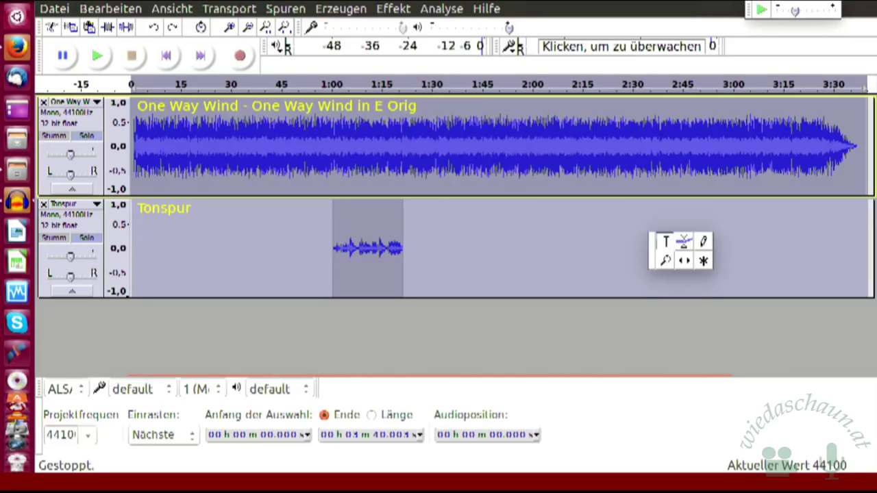
Step: Close both Audacity projects, choosing Nein to discard their unsaved changes
left_click(13, 7)
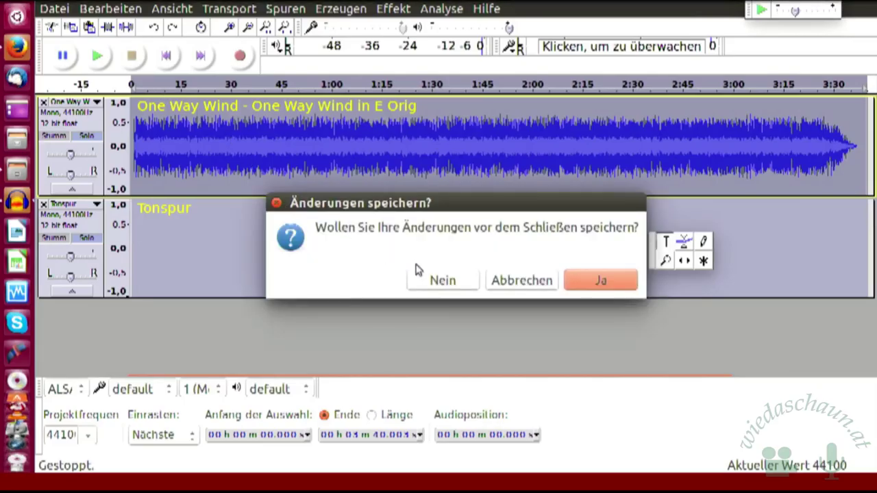
left_click(438, 280)
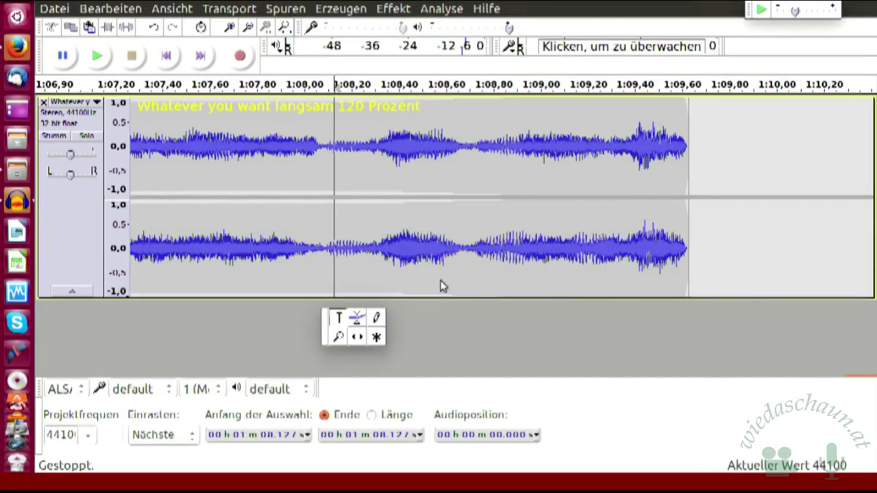
left_click(13, 7)
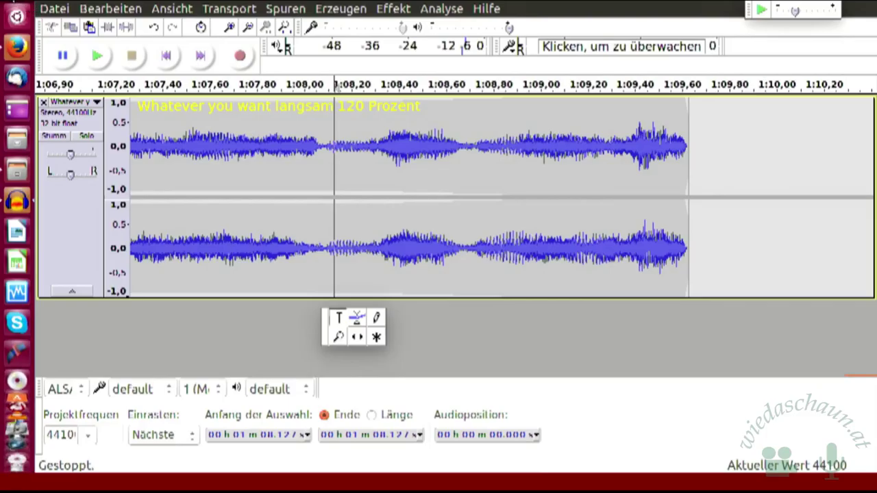
left_click(440, 281)
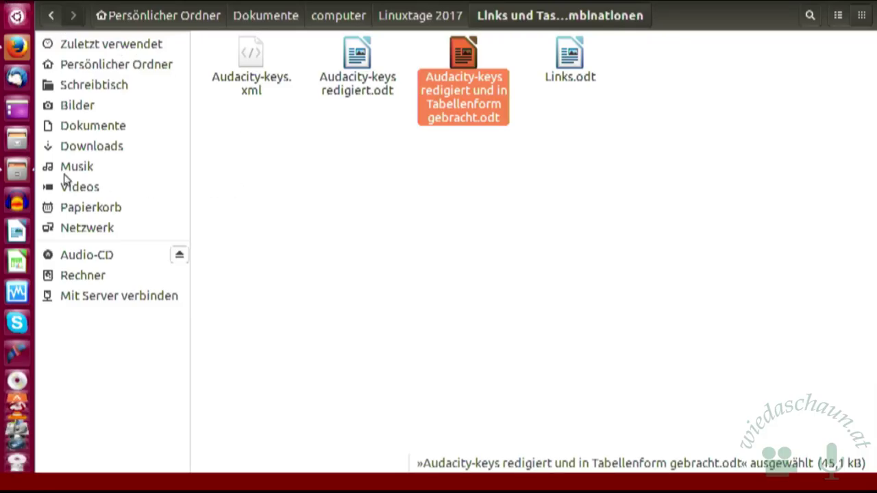
Step: Open Links.odt from the file manager in LibreOffice Writer
double_click(570, 58)
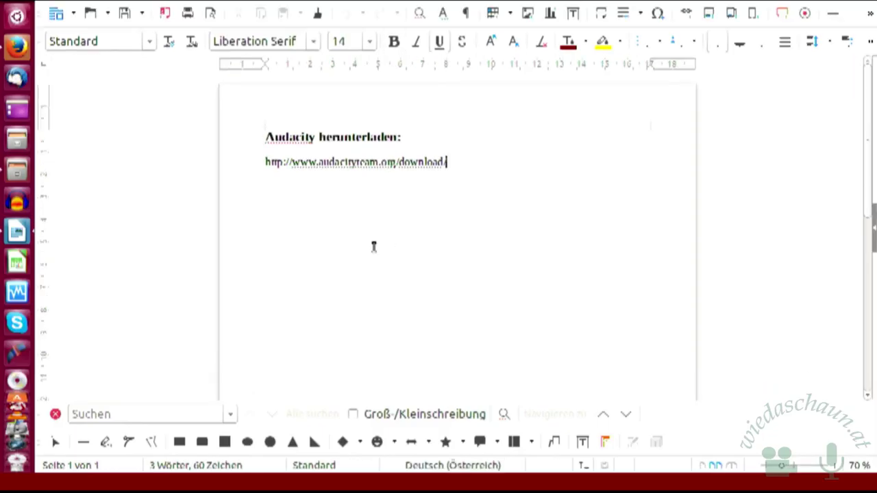
Step: Type a phone number on a new line beneath the Audacity download link
key("Return")
type("-")
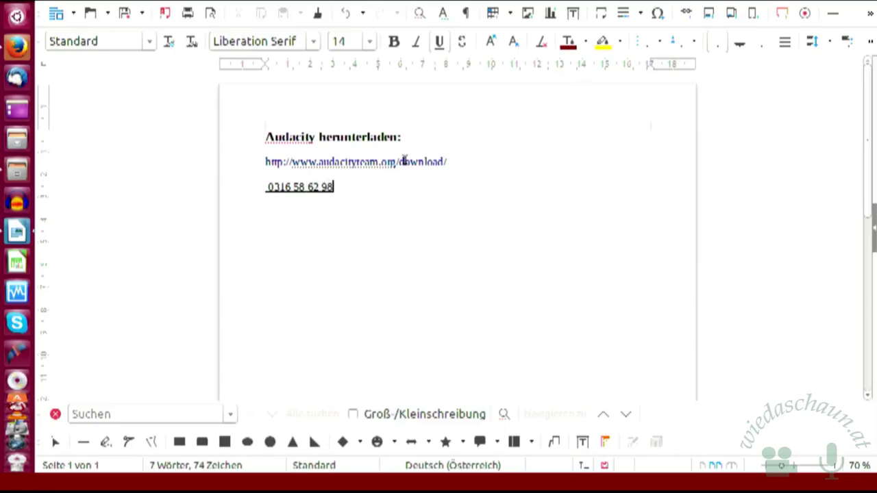
Step: Set the phone number line's font size to 40 pt
left_click_drag(265, 187, 344, 188)
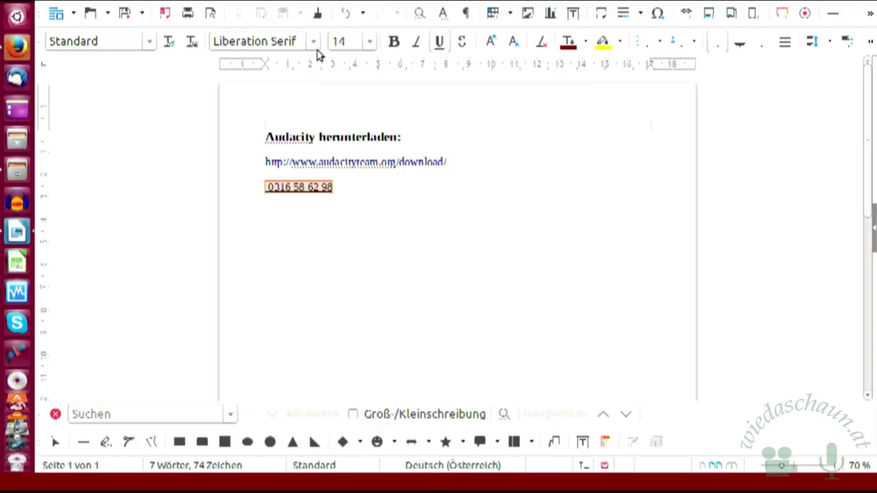
left_click(368, 43)
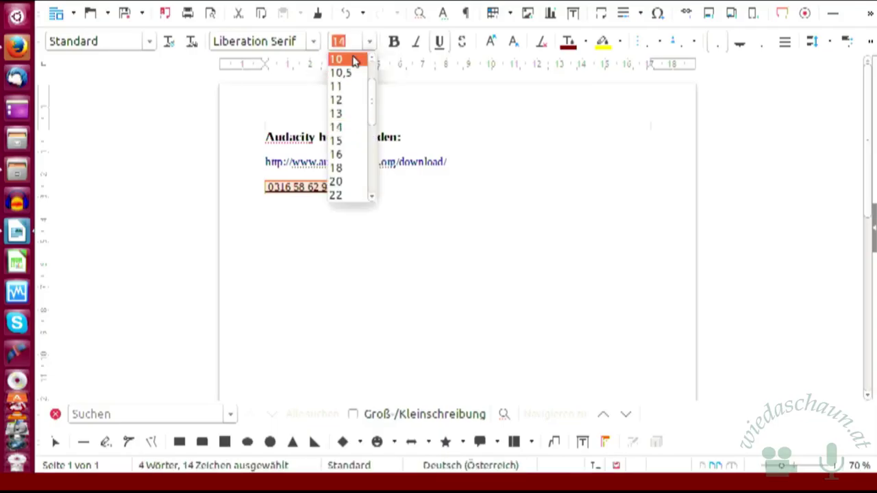
left_click(370, 198)
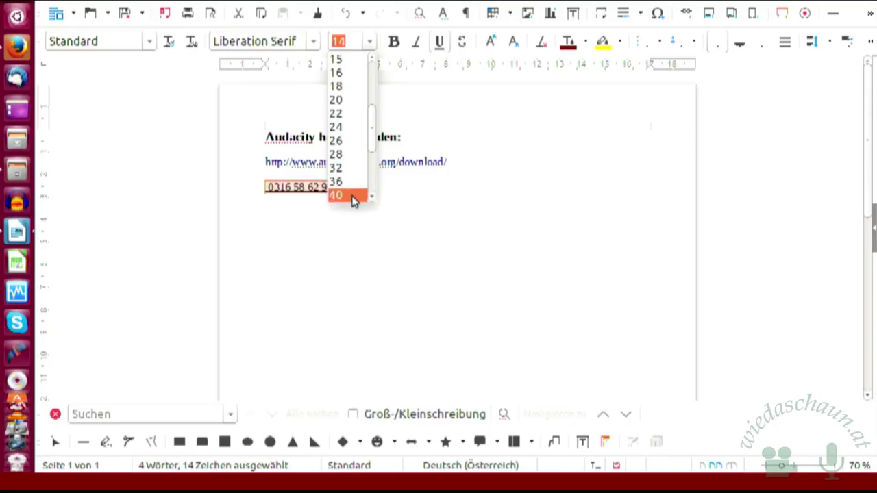
left_click(352, 196)
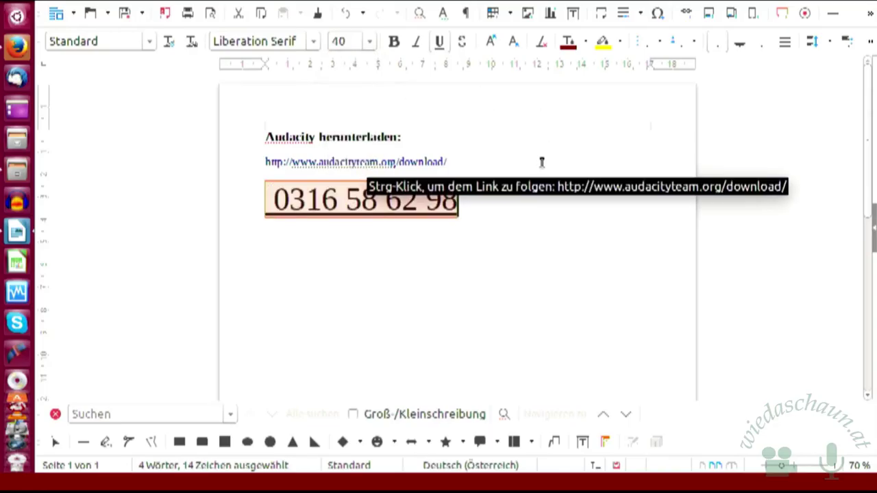